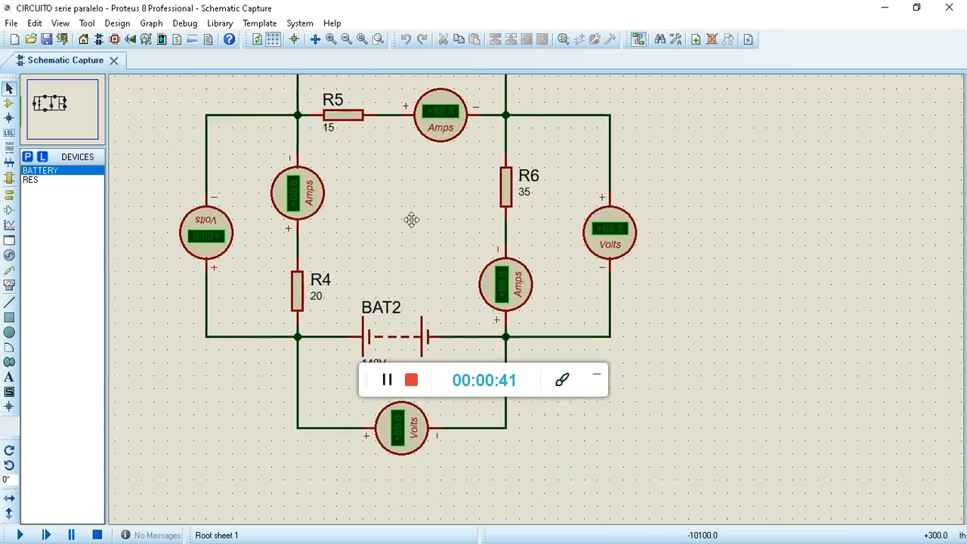
Step: Examine the existing circuit with BAT2, R4, R5 and R6 and the empty sheet area below it
click(487, 249)
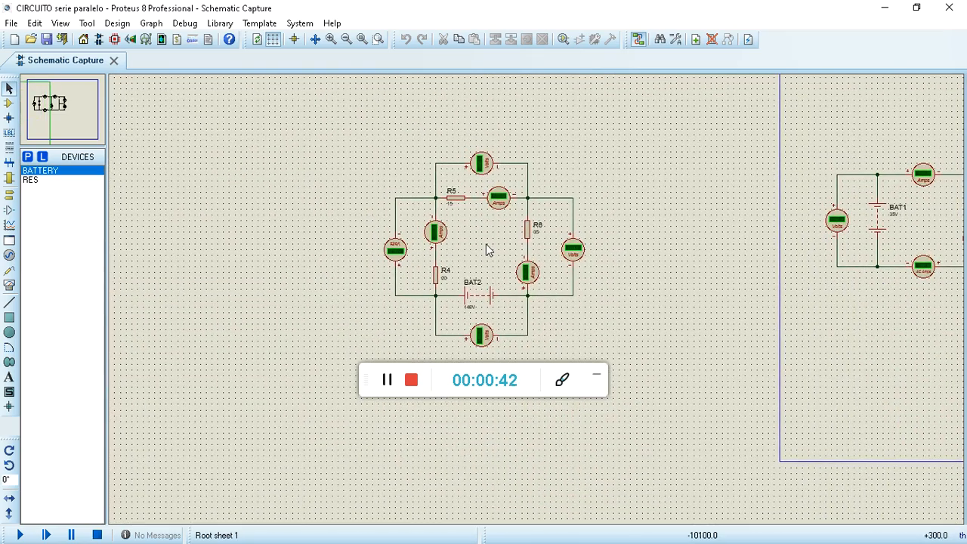
middle_click(481, 265)
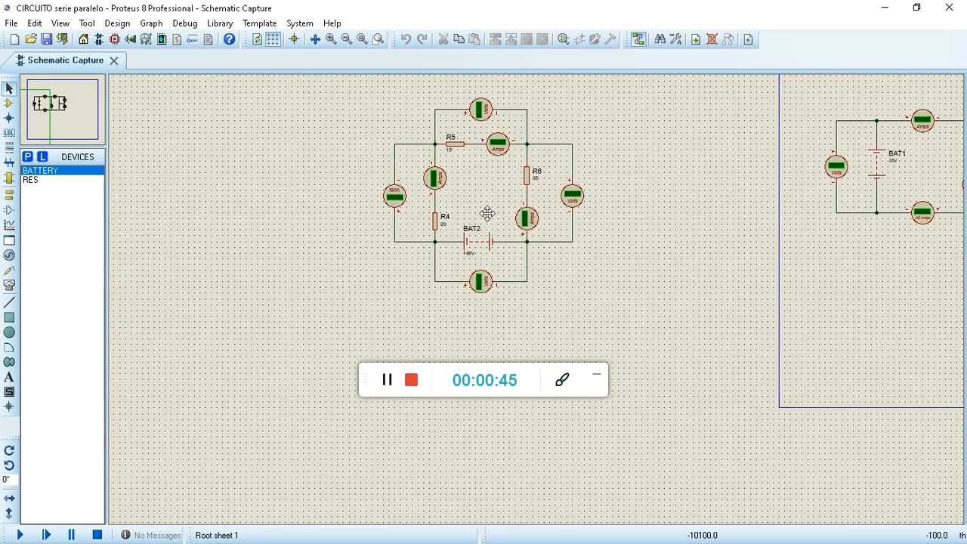
middle_click(529, 259)
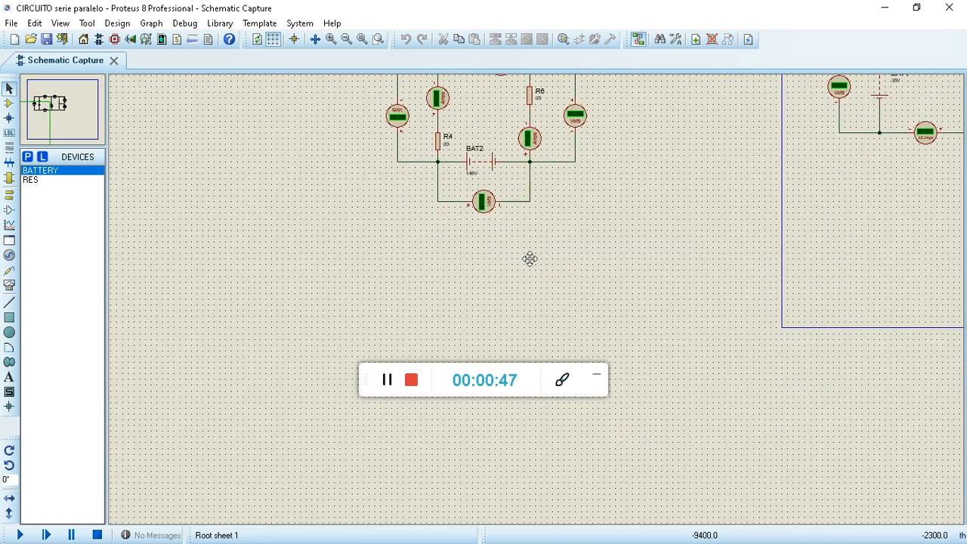
scroll(535, 299, up, 1)
scroll(536, 299, down, 1)
click(524, 292)
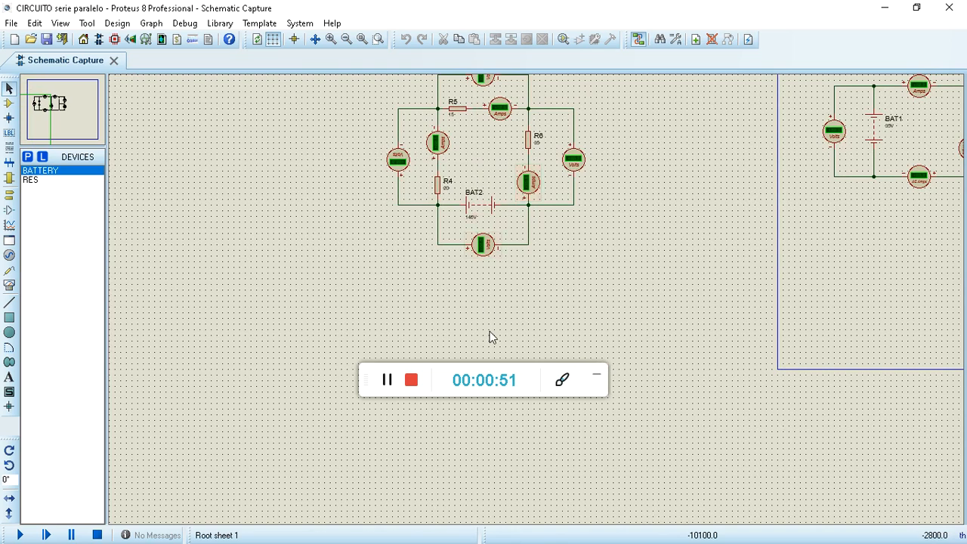
scroll(489, 331, up, 3)
scroll(533, 299, down, 1)
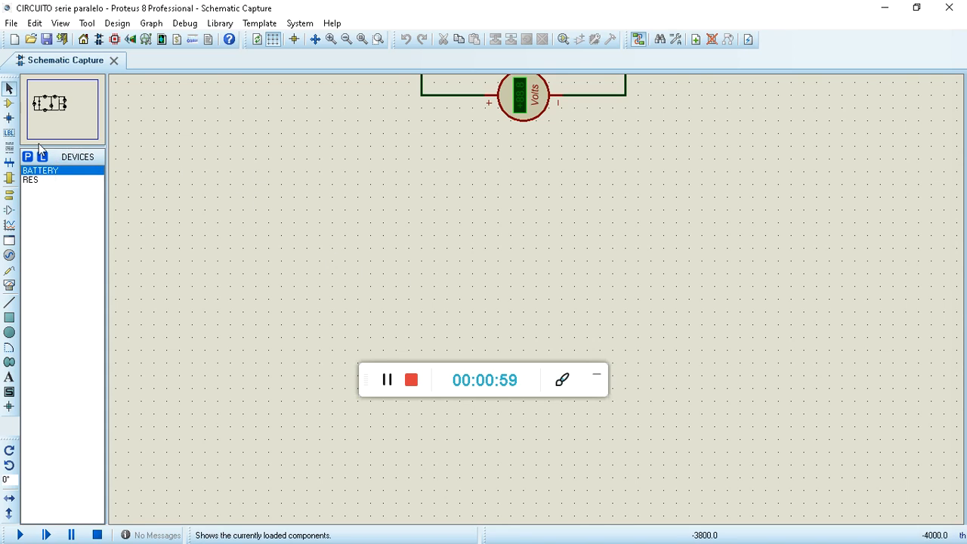
Step: Search the device library for "batt" and pick BATTERY from the ACTIVE library, replacing all its instances on the schematic with the library version
click(9, 105)
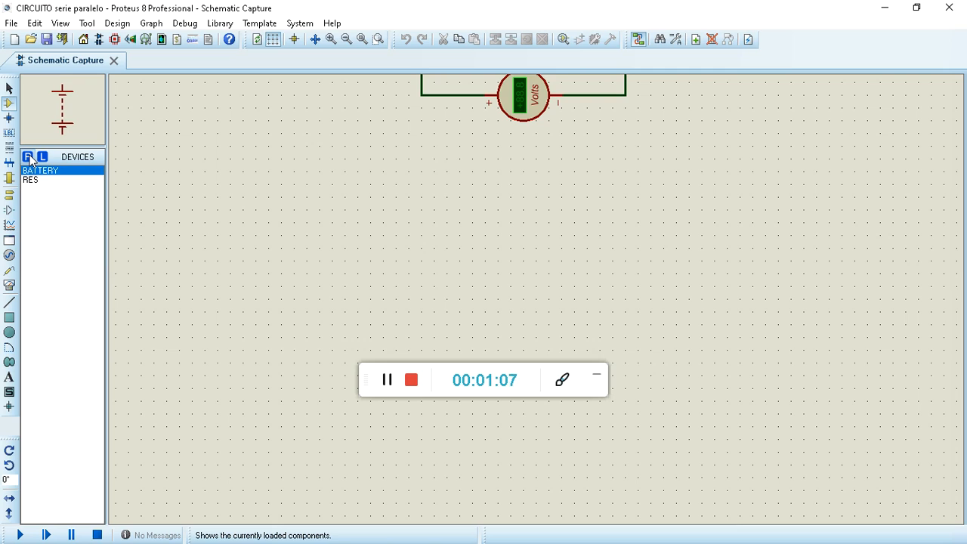
click(28, 158)
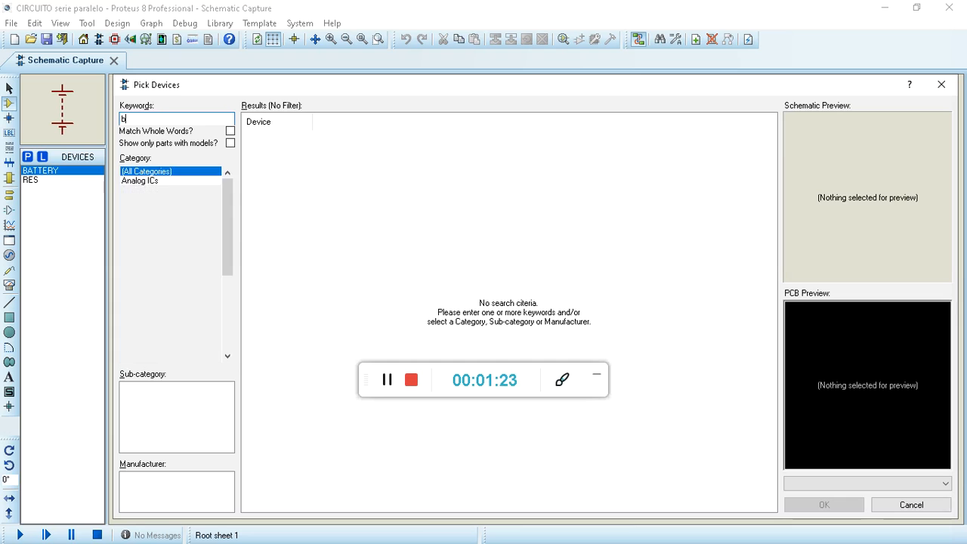
text(tt)
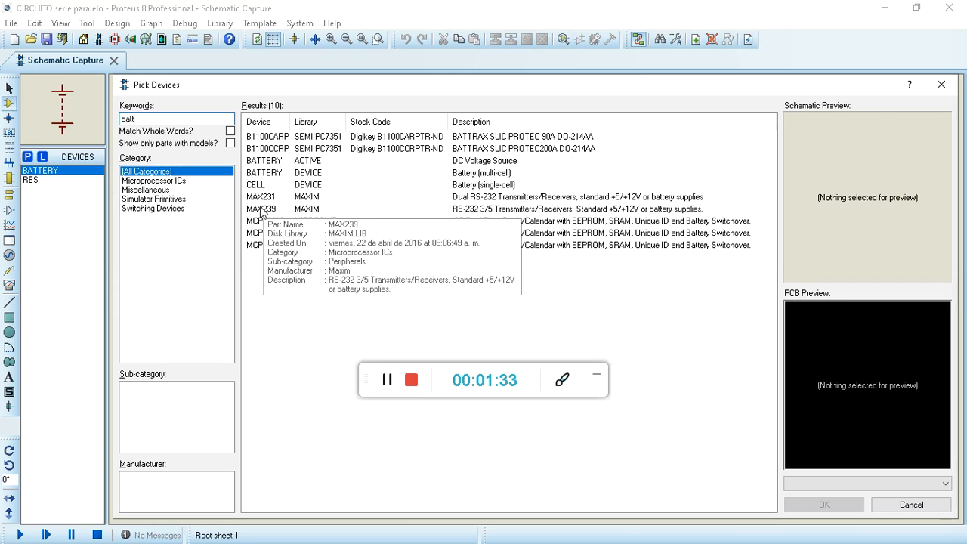
double_click(284, 162)
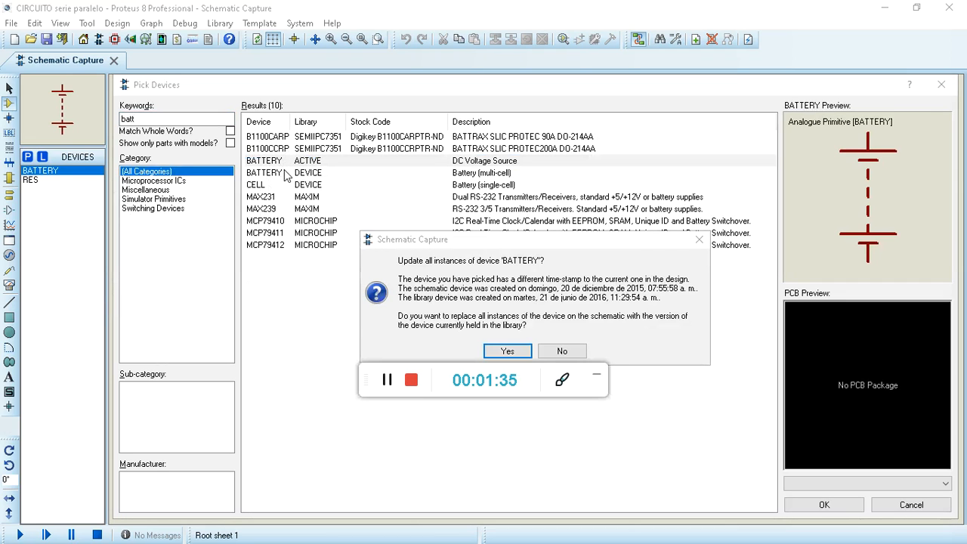
click(565, 350)
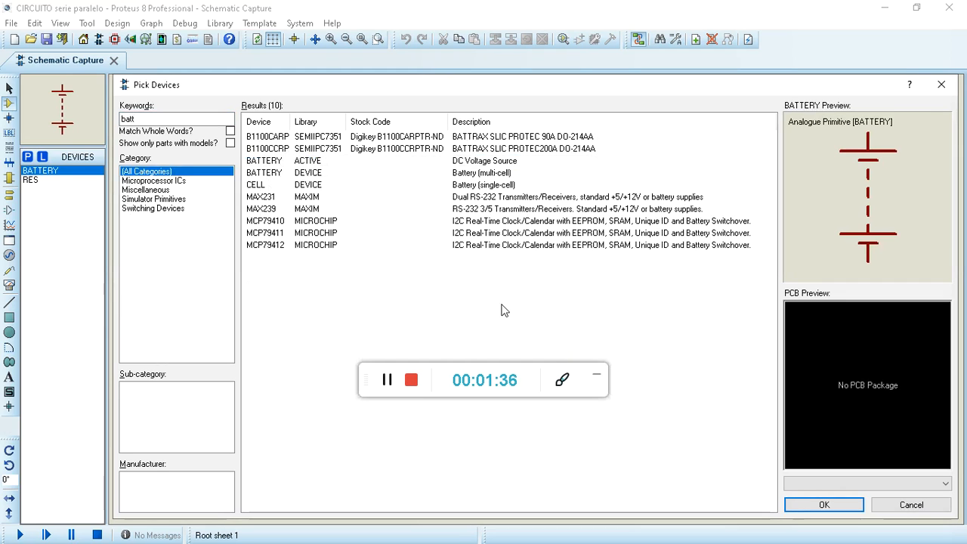
click(265, 163)
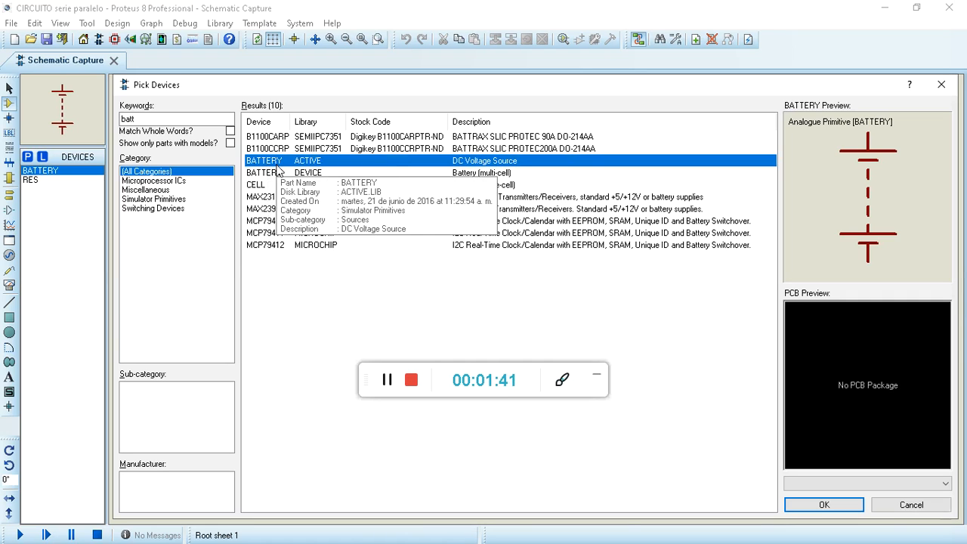
double_click(265, 161)
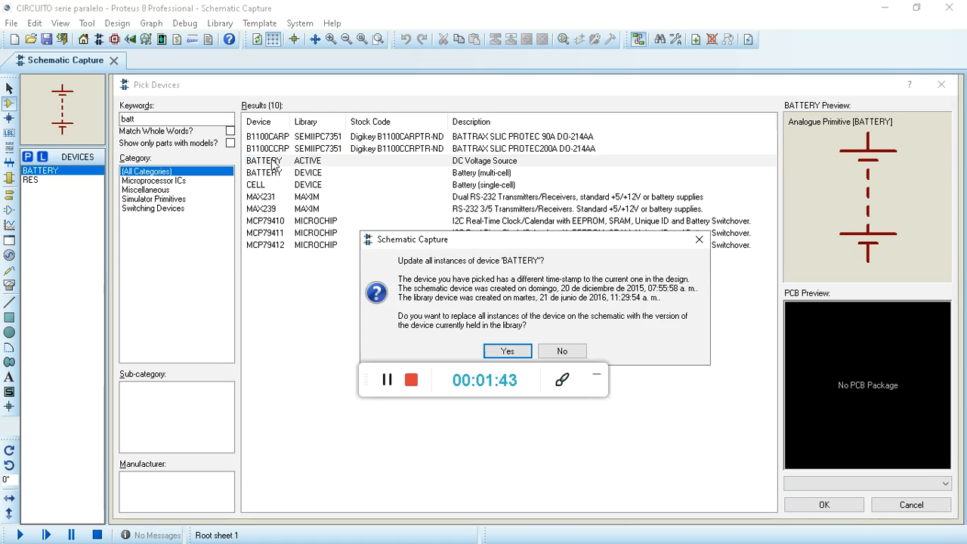
click(507, 351)
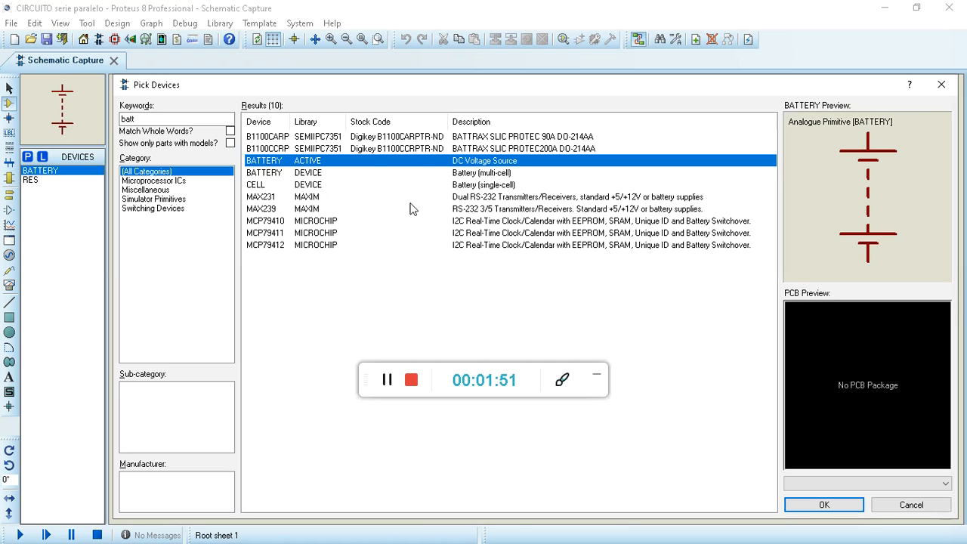
Step: Search the device library for "res", pick the generic resistor RES, and close the device picker
double_click(158, 118)
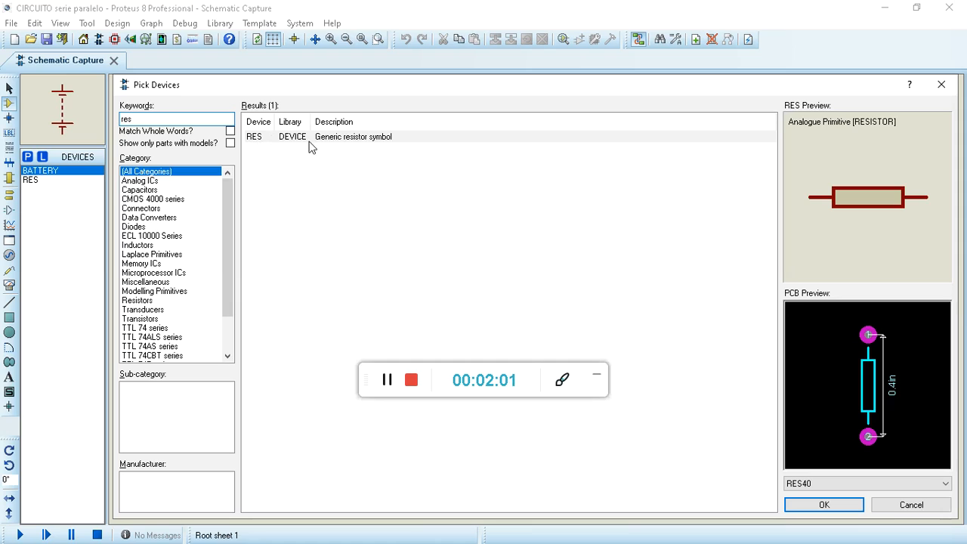
double_click(261, 141)
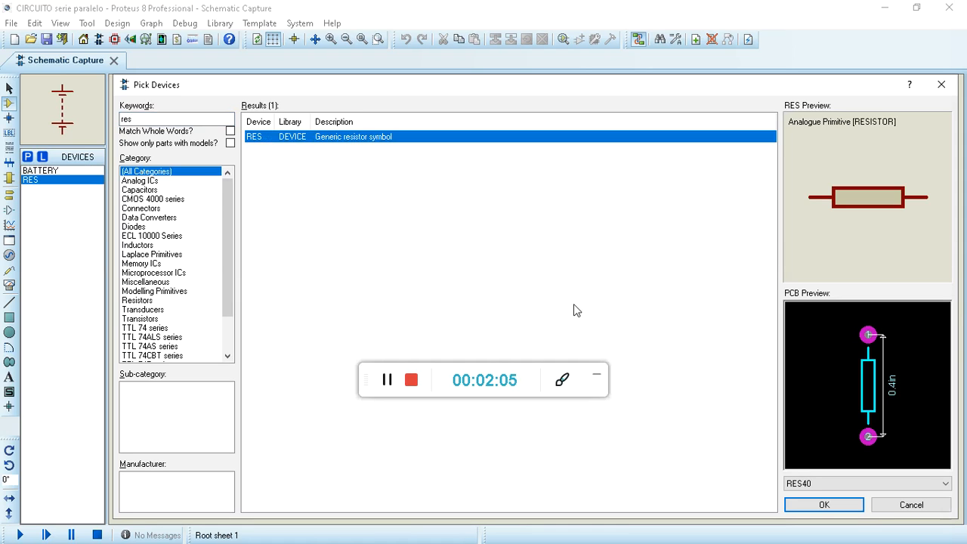
click(941, 86)
Step: Place a BATTERY in the empty area below the existing BAT2 circuit
scroll(512, 207, down, 1)
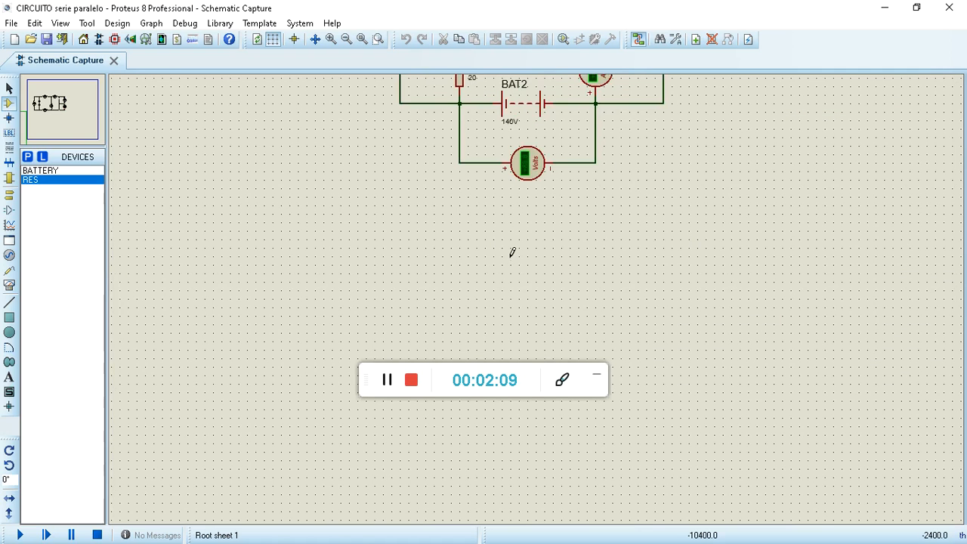
middle_click(474, 225)
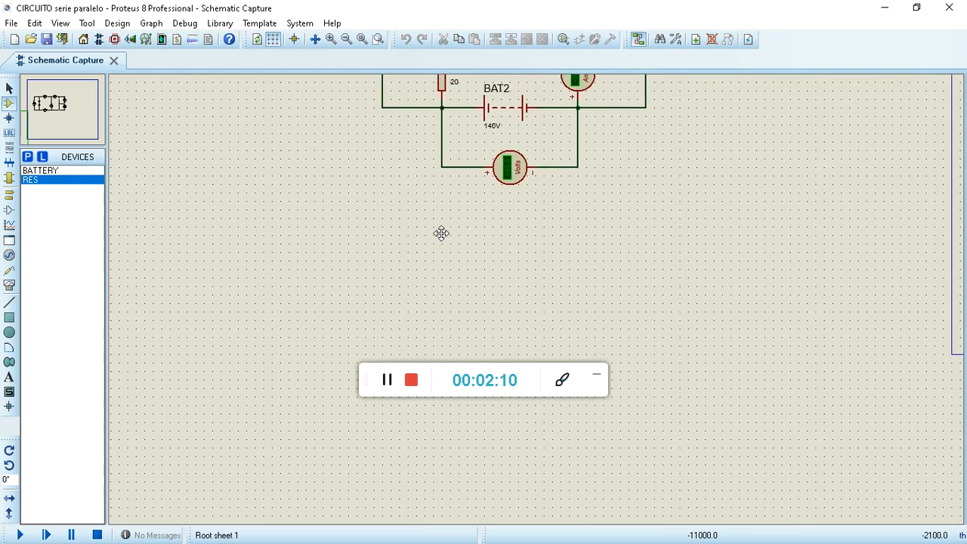
click(324, 191)
click(345, 197)
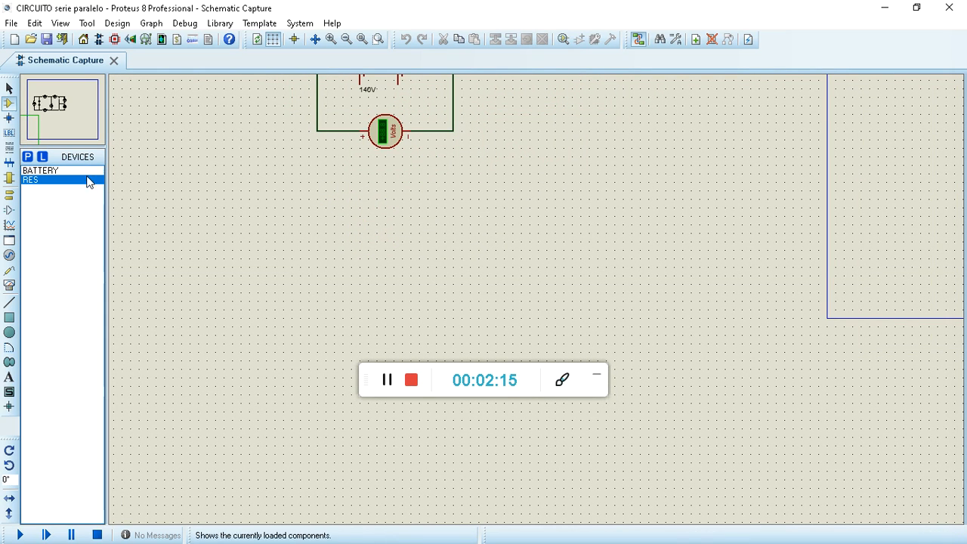
click(46, 171)
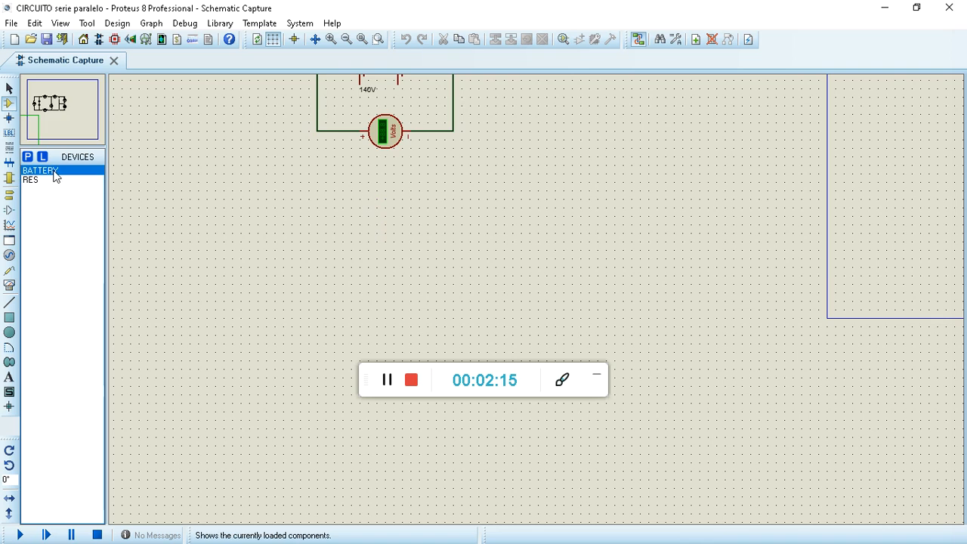
click(422, 284)
click(425, 287)
Step: Rotate the new battery so it lies horizontally with the long plate of each end pair facing left
scroll(443, 318, up, 2)
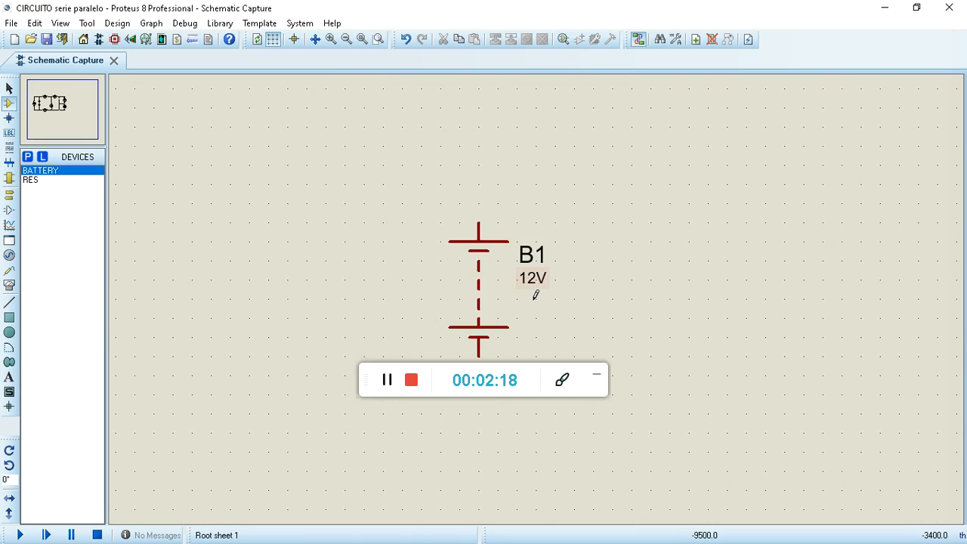
right_click(478, 272)
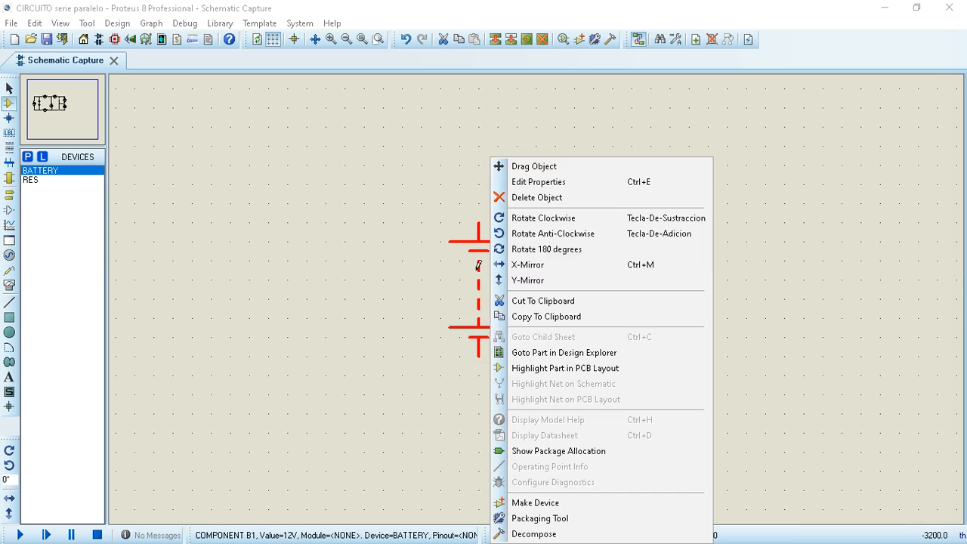
click(539, 218)
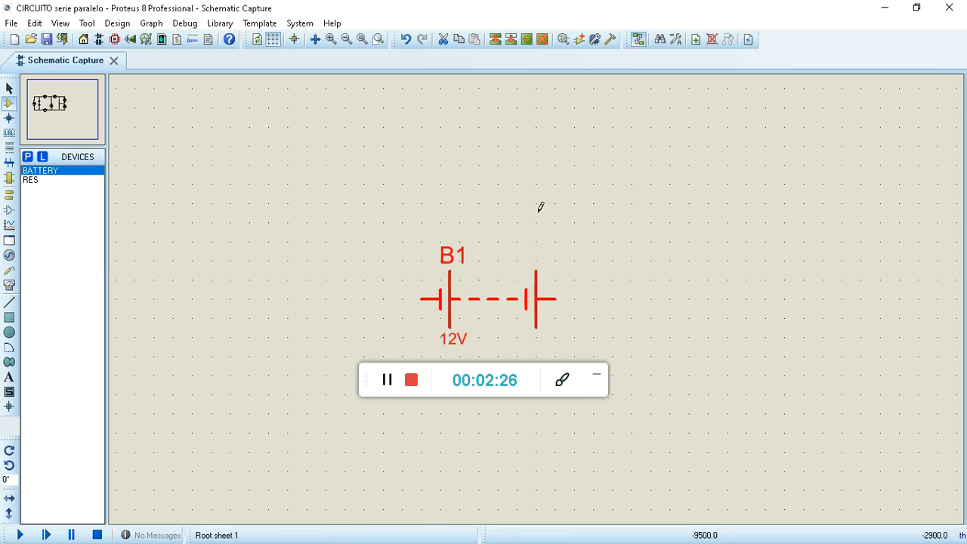
right_click(489, 306)
click(569, 221)
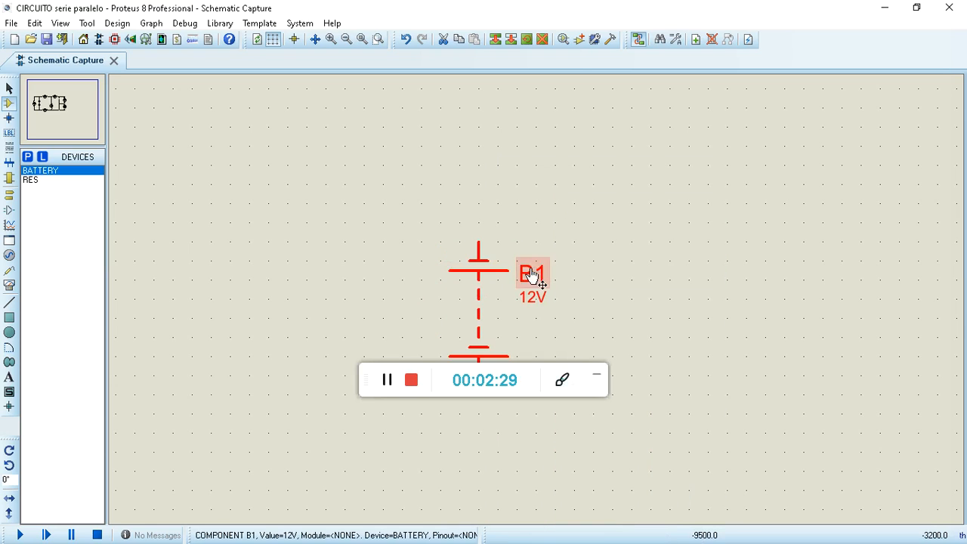
right_click(479, 314)
click(542, 249)
key(KP_Add)
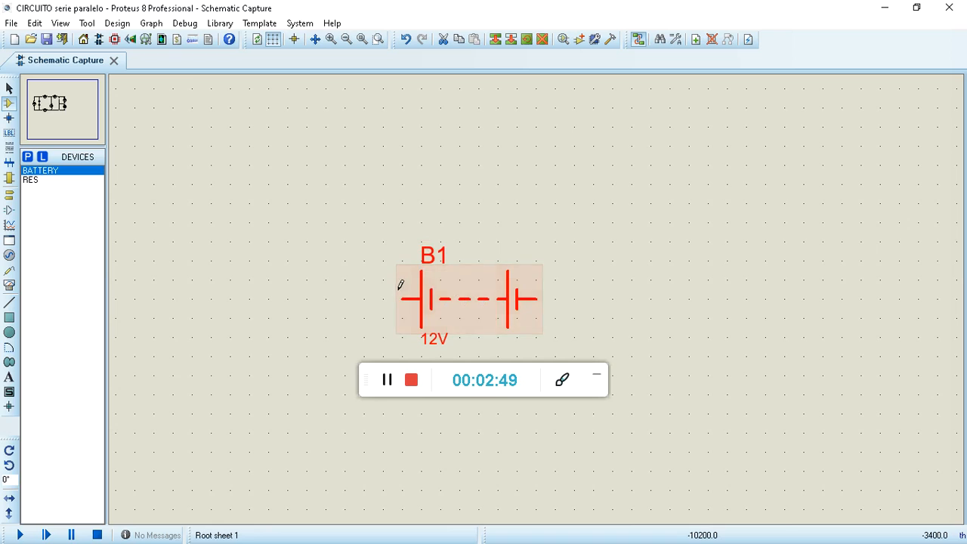
Step: Place three RES resistors around the new battery: one to its upper left, one above it and one to its upper right
scroll(468, 309, down, 1)
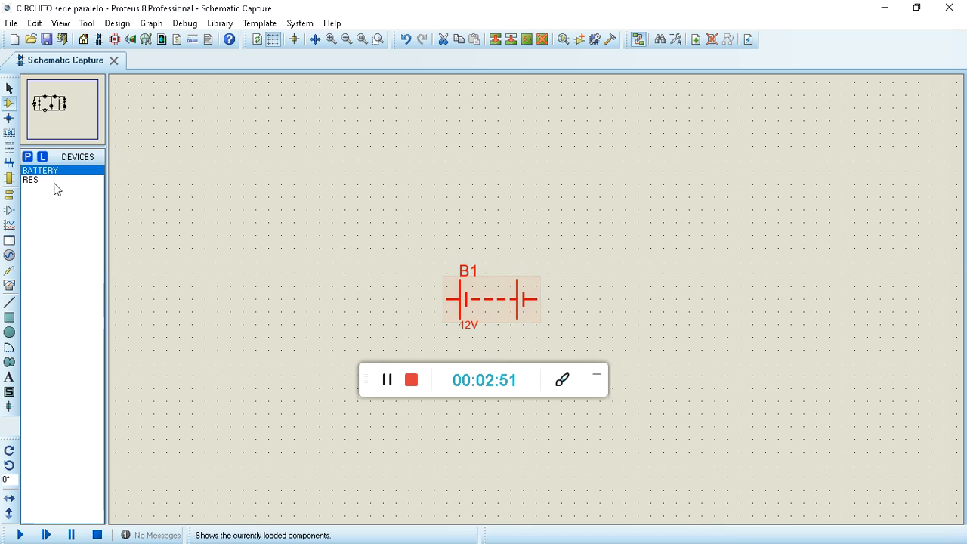
click(44, 181)
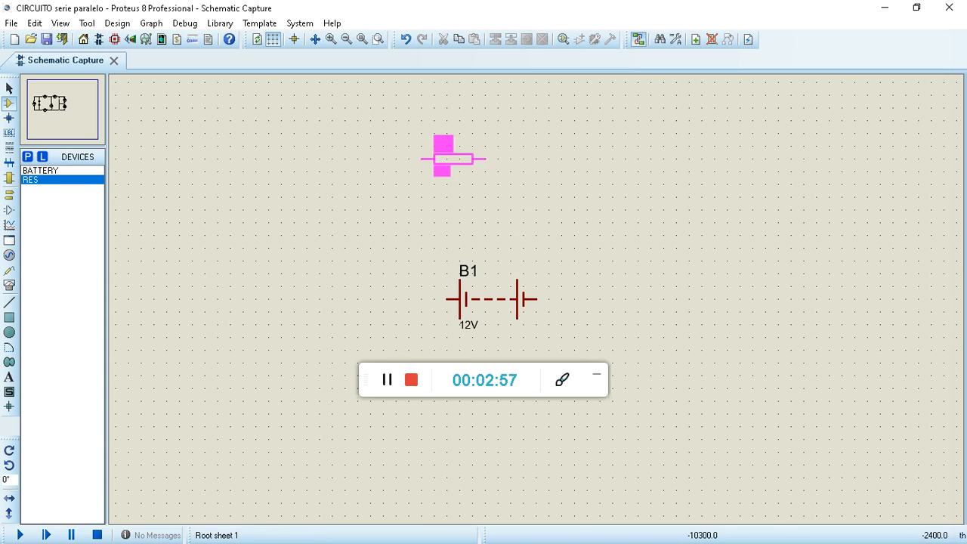
click(376, 184)
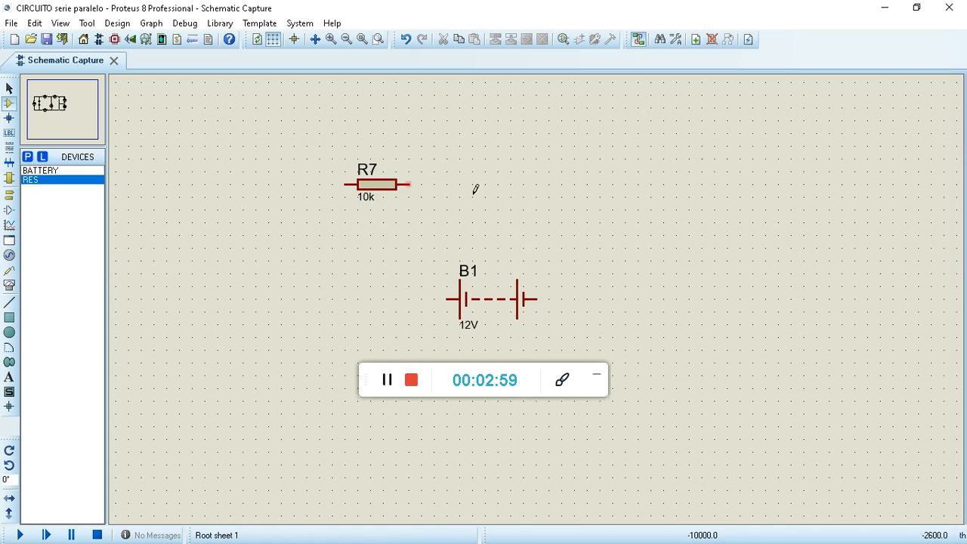
key(F7)
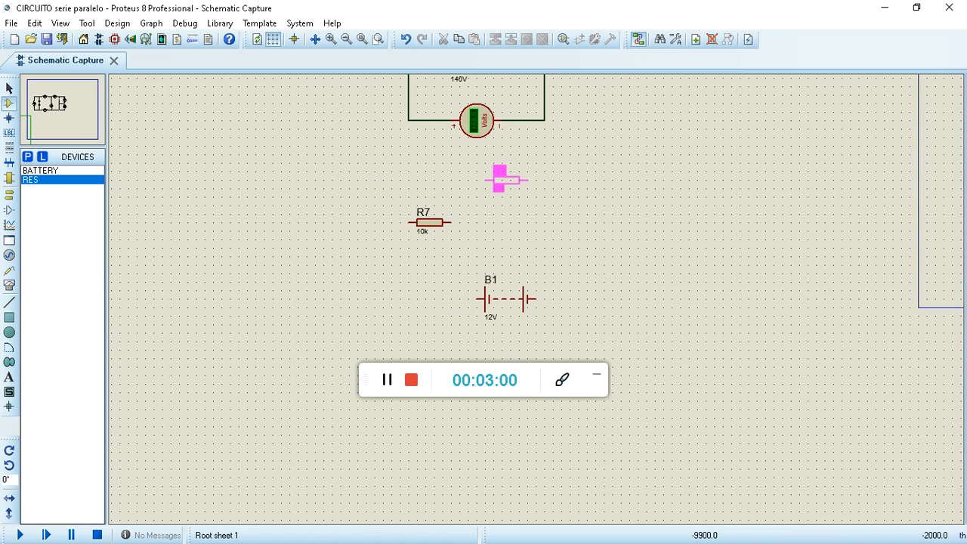
click(501, 175)
click(592, 228)
Step: Rotate the left and right new resistors, R7 and R9, clockwise so both stand vertically
key(F6)
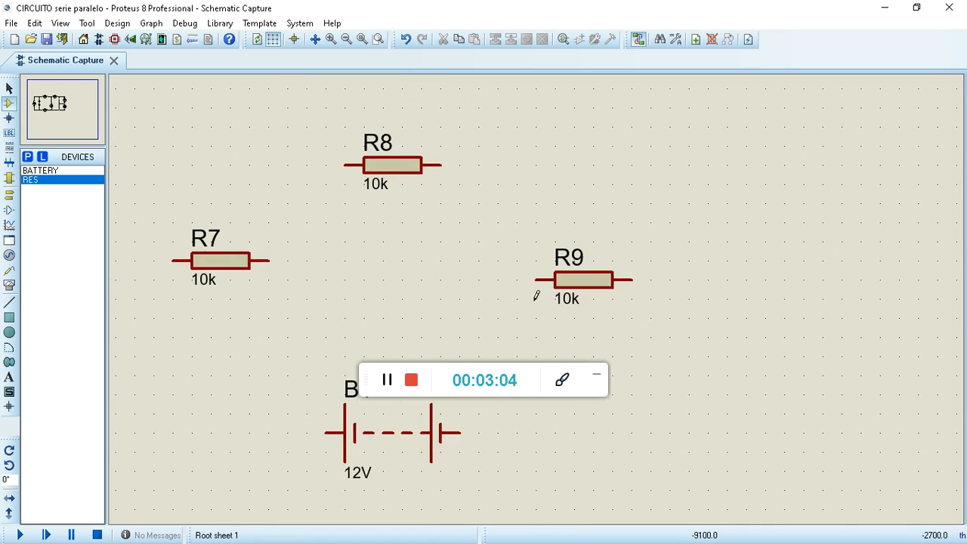
right_click(235, 264)
click(301, 222)
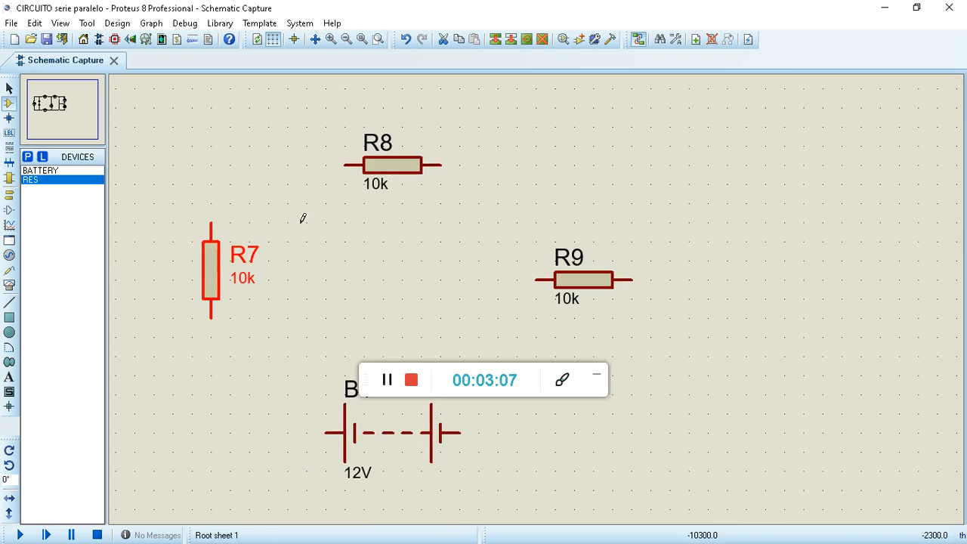
right_click(591, 285)
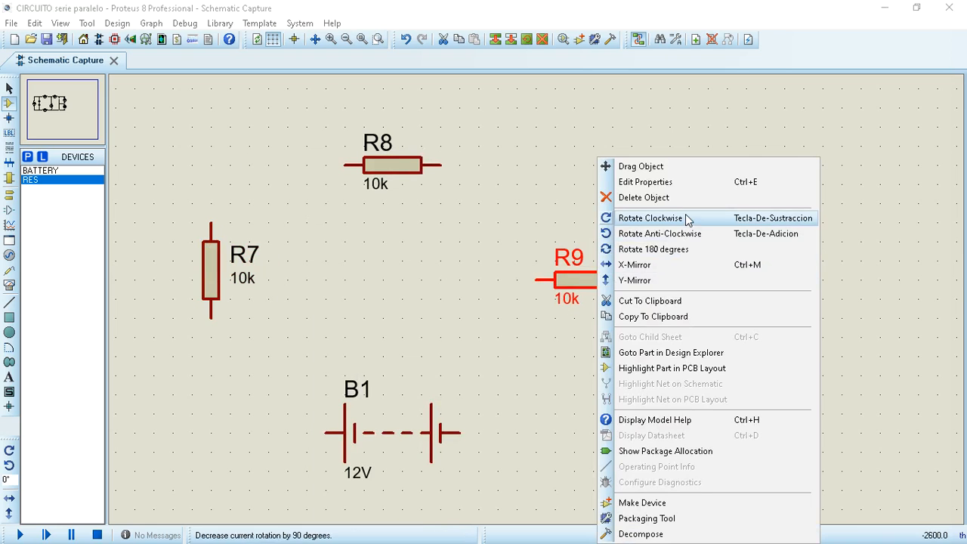
right_click(598, 277)
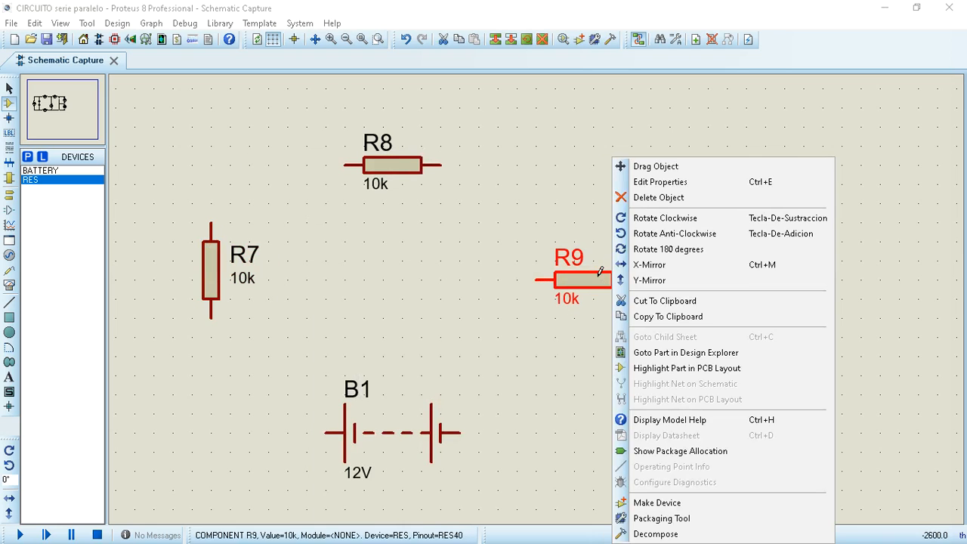
click(675, 218)
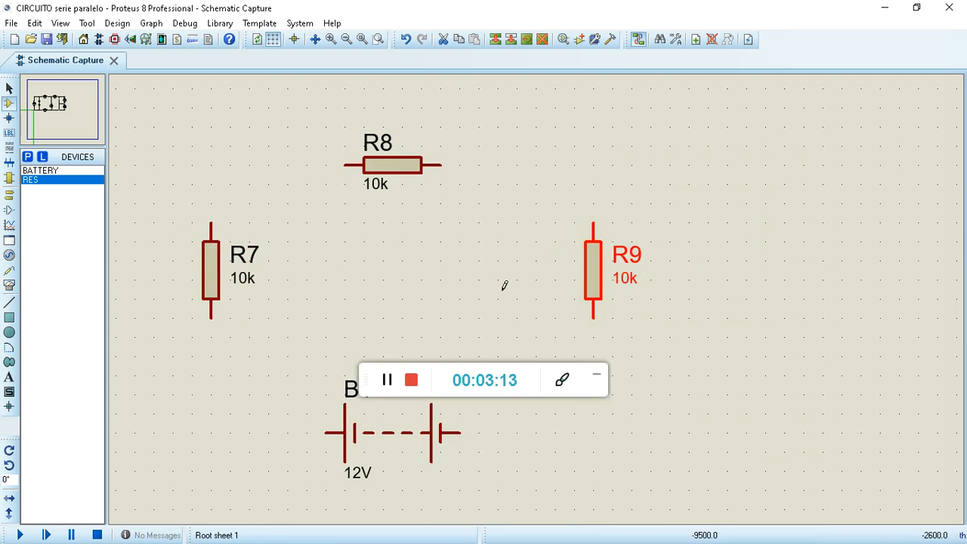
Step: Select the new battery with its three resistors and move the group farther down, away from the existing circuit
scroll(529, 302, down, 2)
drag(612, 408, 340, 214)
drag(481, 236, 464, 364)
middle_click(497, 328)
click(492, 305)
middle_click(480, 194)
scroll(479, 194, down, 3)
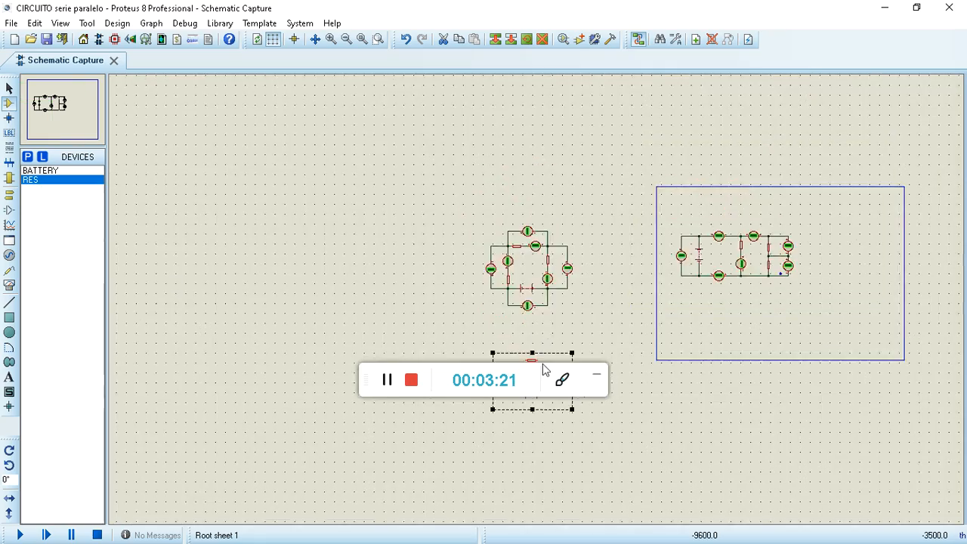
click(535, 213)
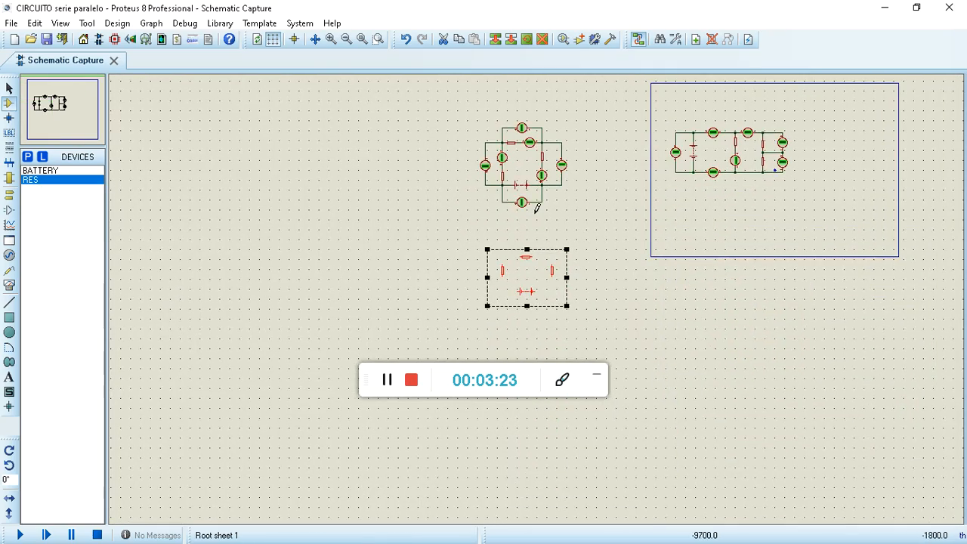
Step: Wire the lower end of R7 to the battery's left terminal and its upper end to the left end of R8
scroll(536, 298, up, 5)
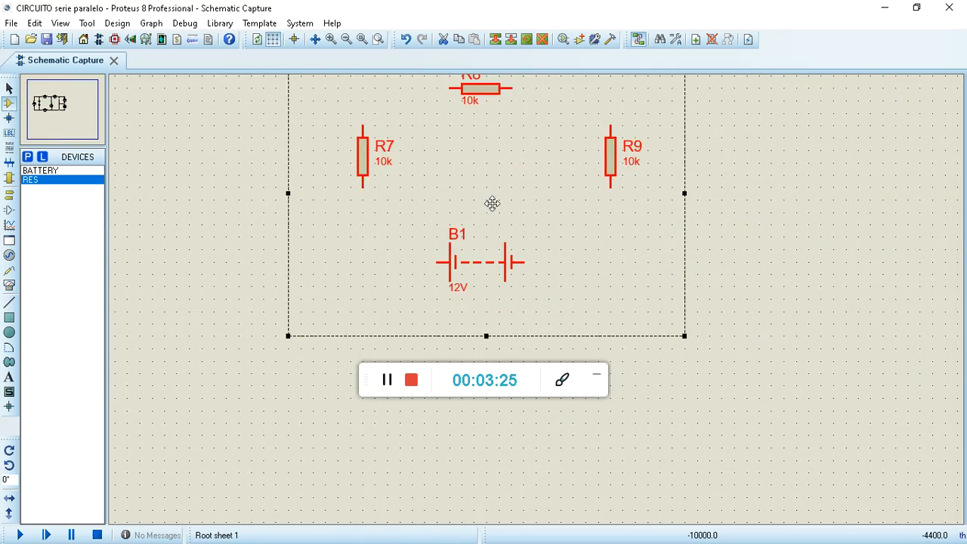
click(446, 385)
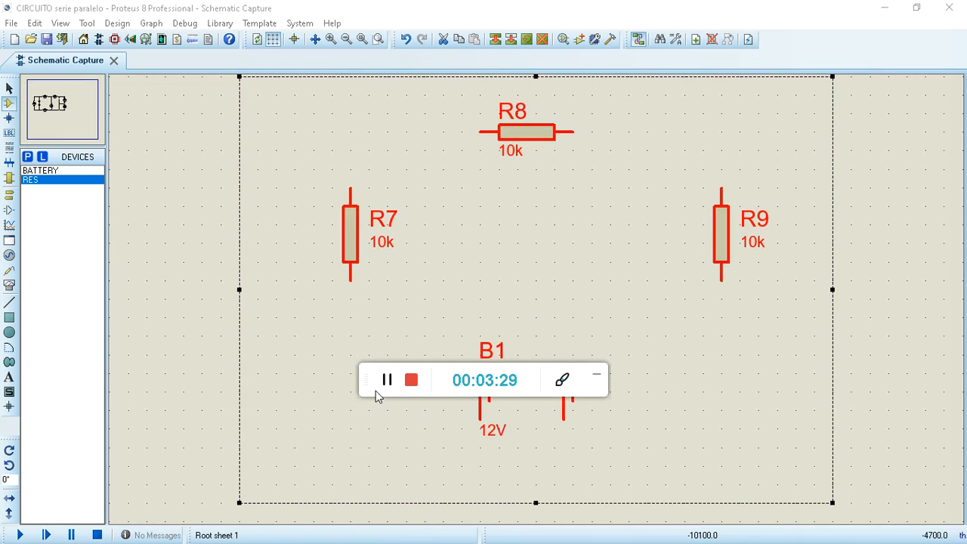
drag(375, 391, 316, 513)
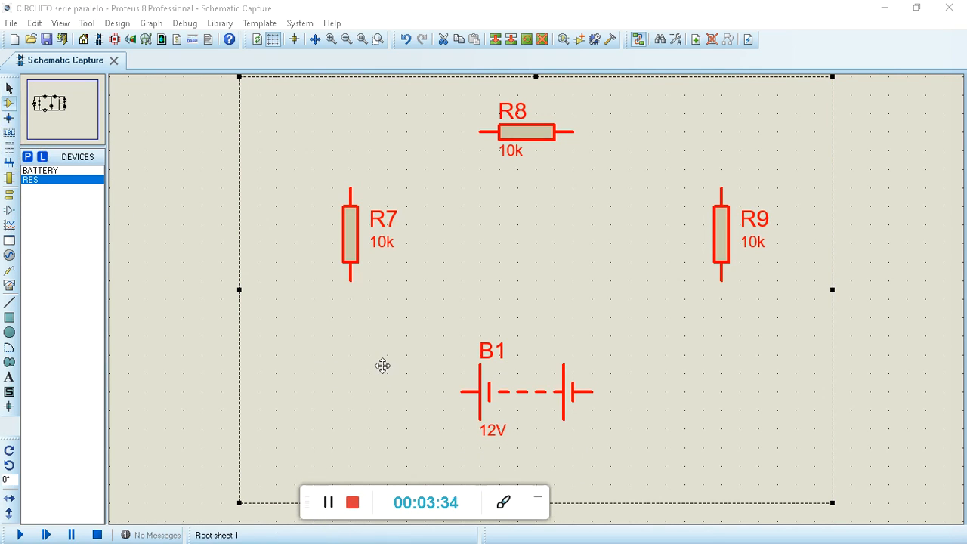
click(10, 89)
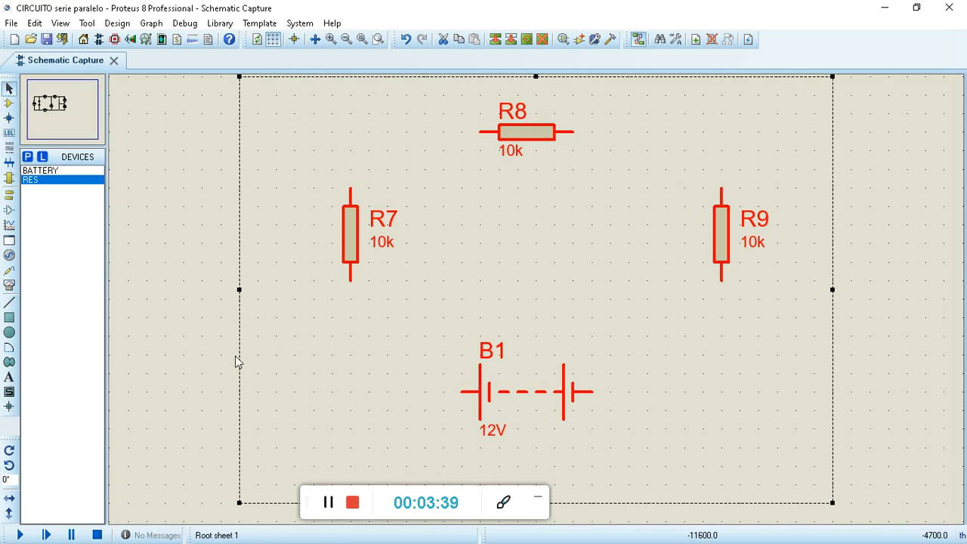
click(221, 369)
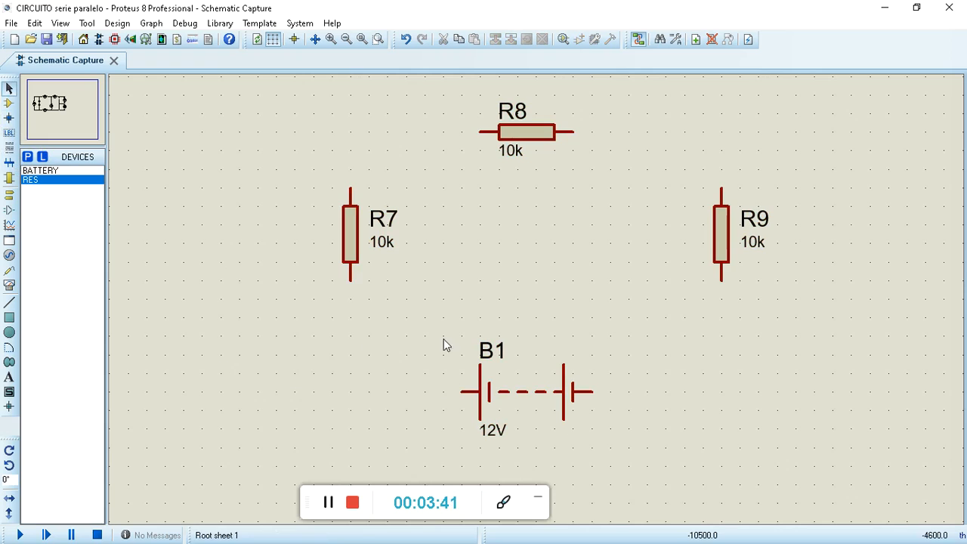
click(350, 280)
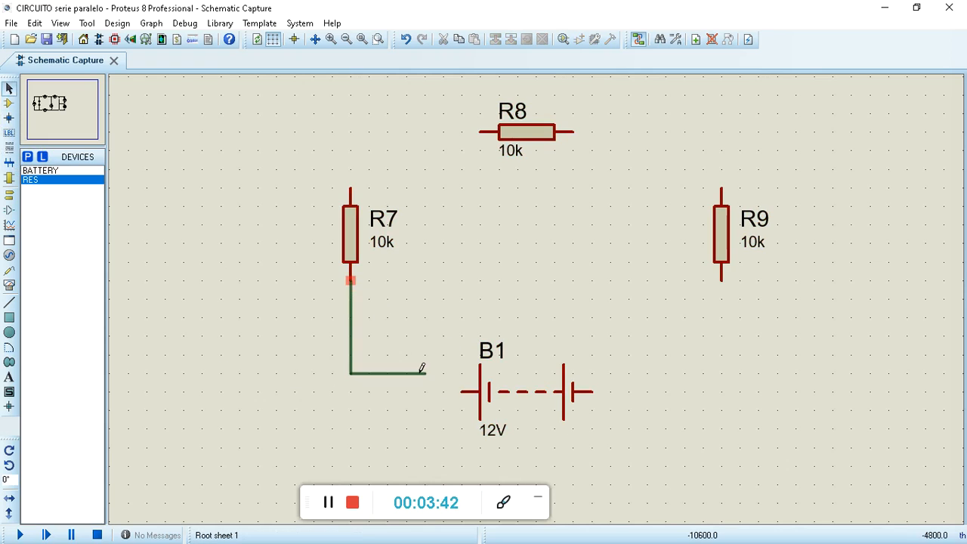
click(457, 391)
click(350, 188)
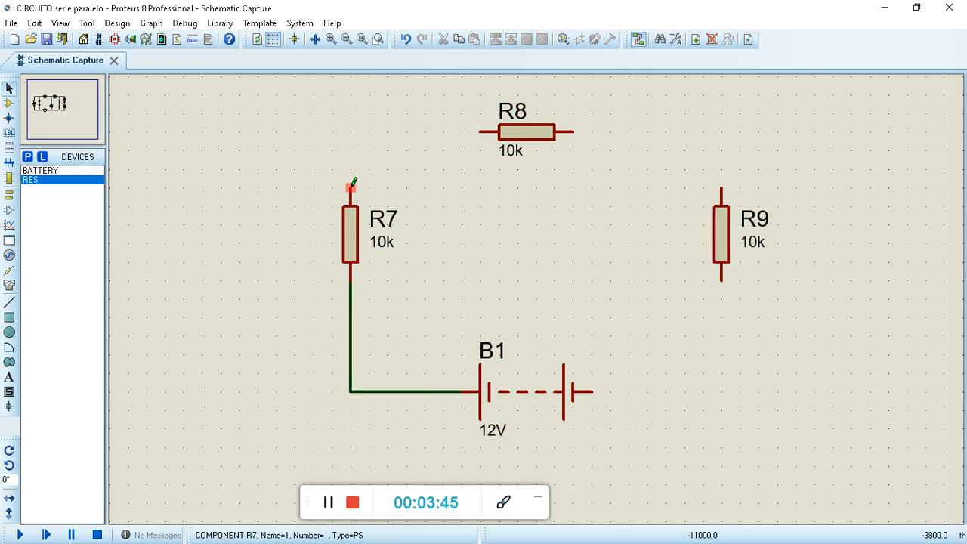
click(479, 131)
Step: Wire the right end of R8 to the top of R9 and the battery's right terminal to the bottom of R9
click(573, 132)
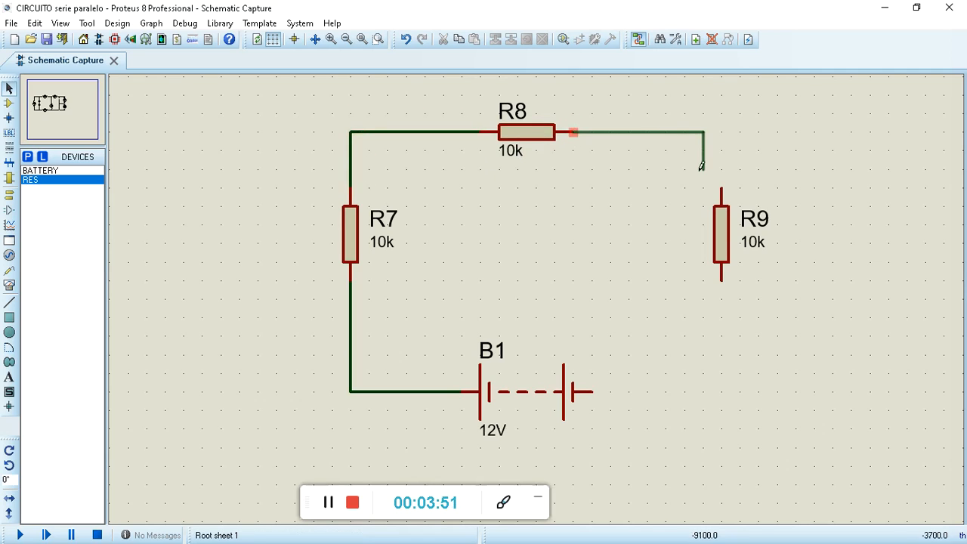
click(717, 185)
click(591, 392)
click(722, 278)
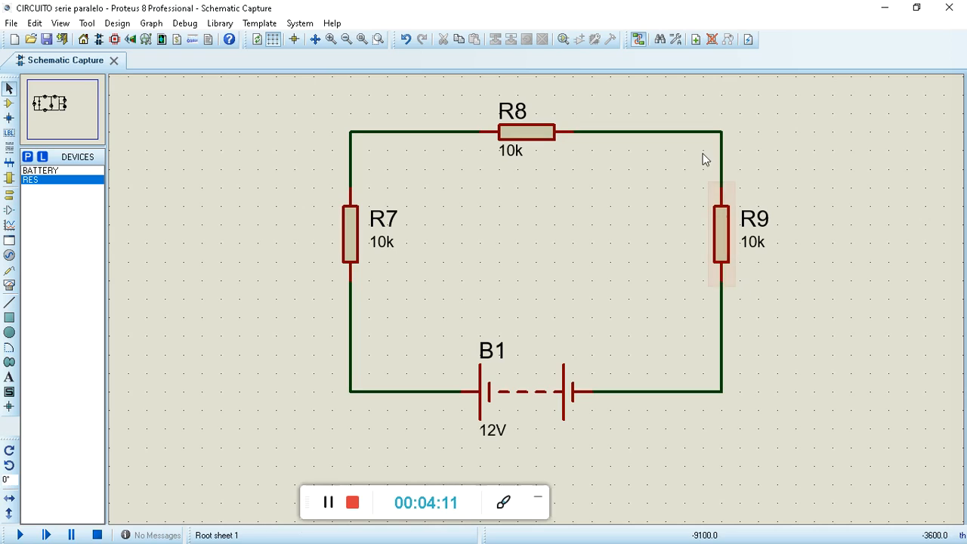
Step: Set the resistance of R7 to 20
double_click(349, 234)
click(414, 182)
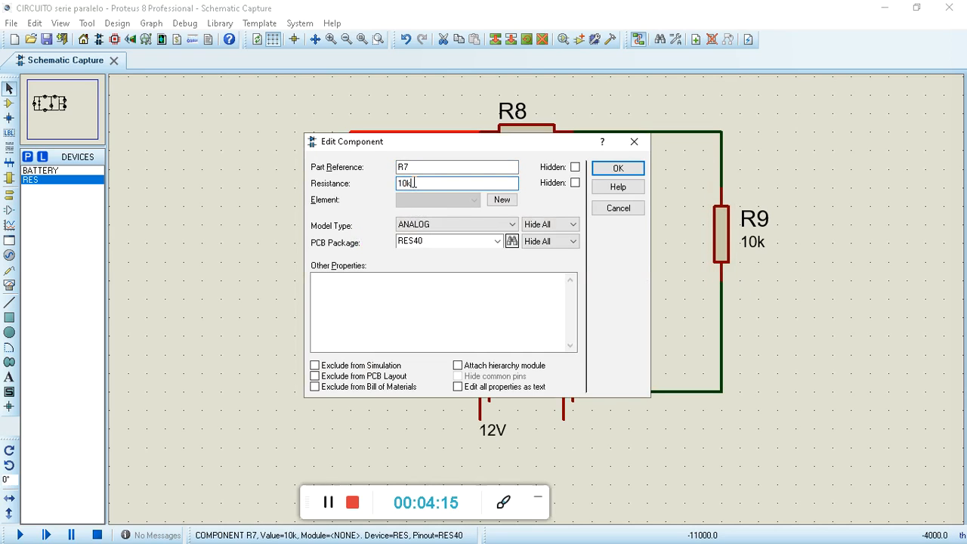
double_click(417, 183)
text(20)
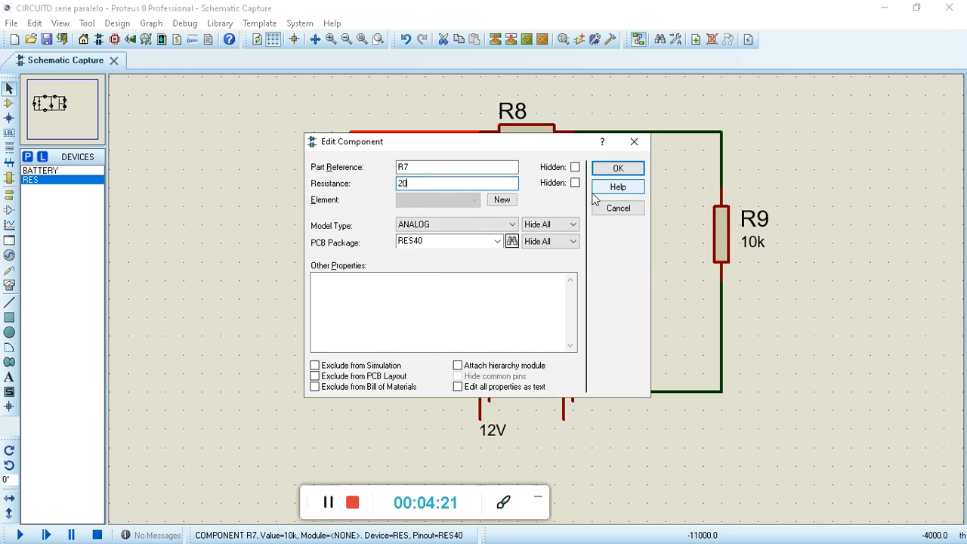
click(620, 169)
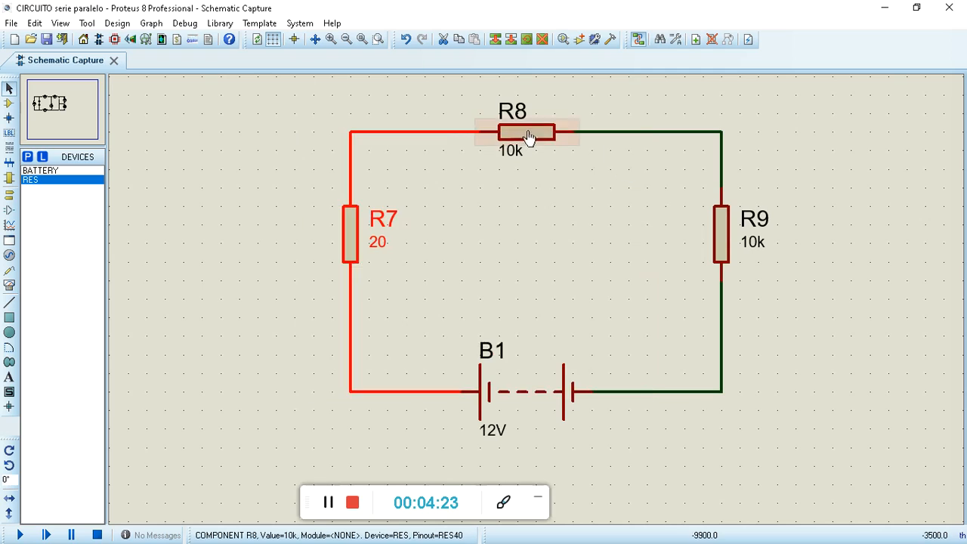
Step: Set the resistance of R8 to 15
double_click(524, 135)
double_click(414, 183)
text(15)
click(614, 168)
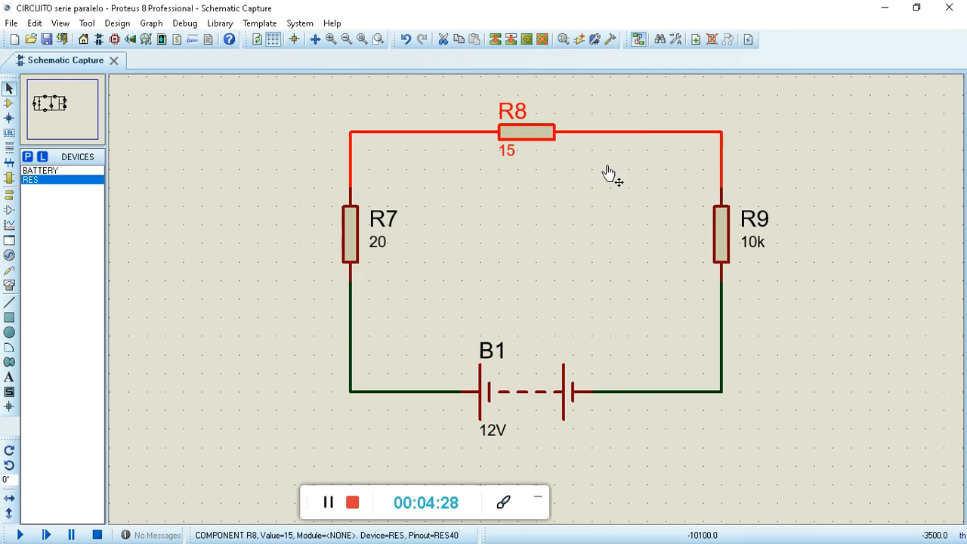
Step: Set the resistance of R9 to 35
double_click(723, 240)
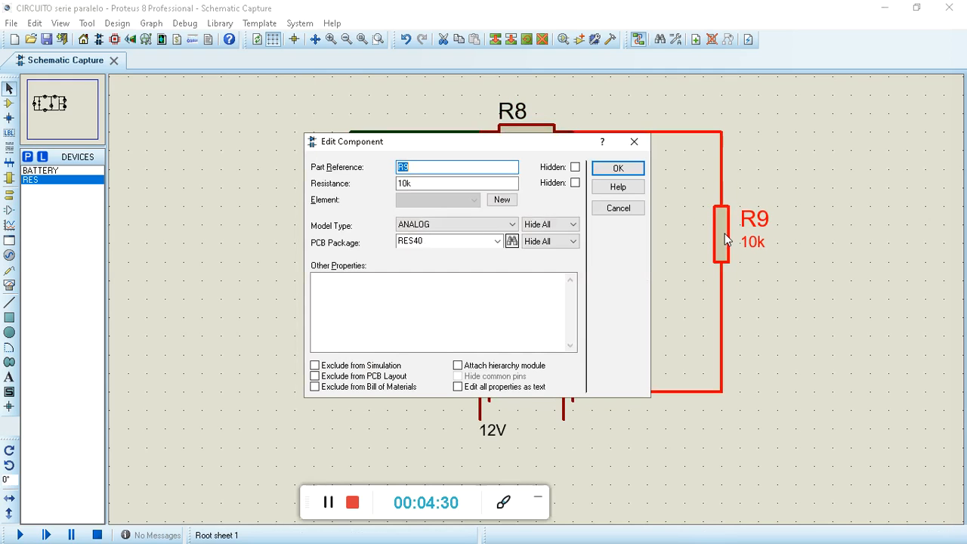
double_click(430, 186)
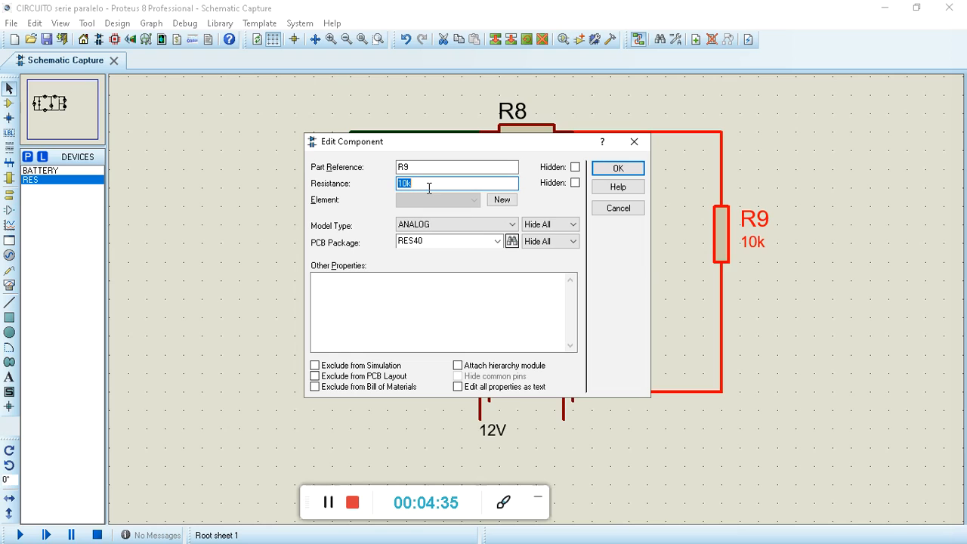
text(35)
click(610, 167)
Step: Set the voltage of battery B1 to 140V
double_click(487, 413)
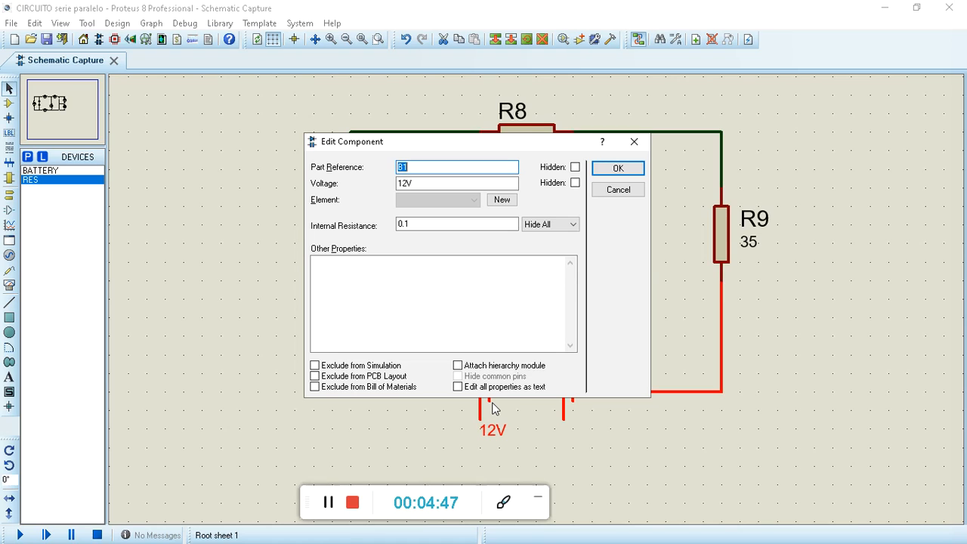
click(426, 182)
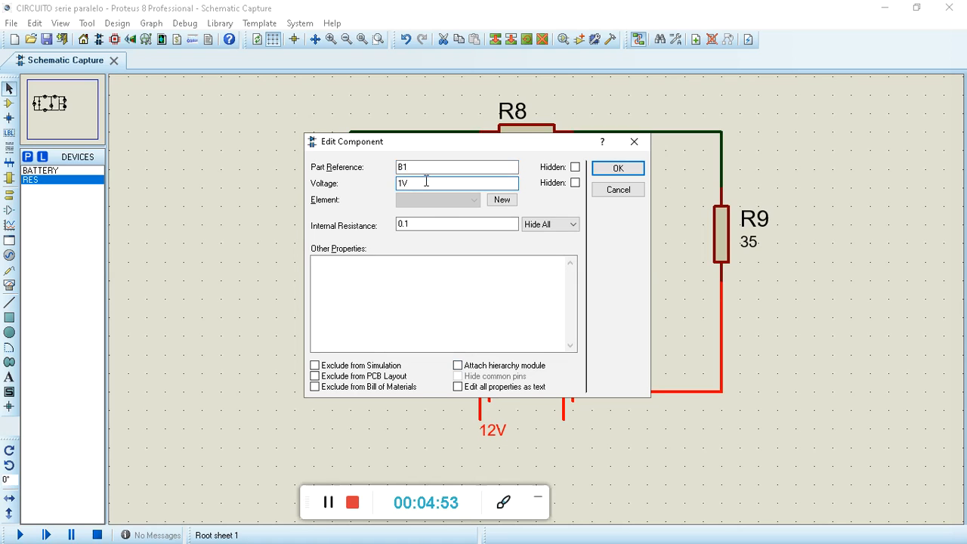
text(4)
click(614, 171)
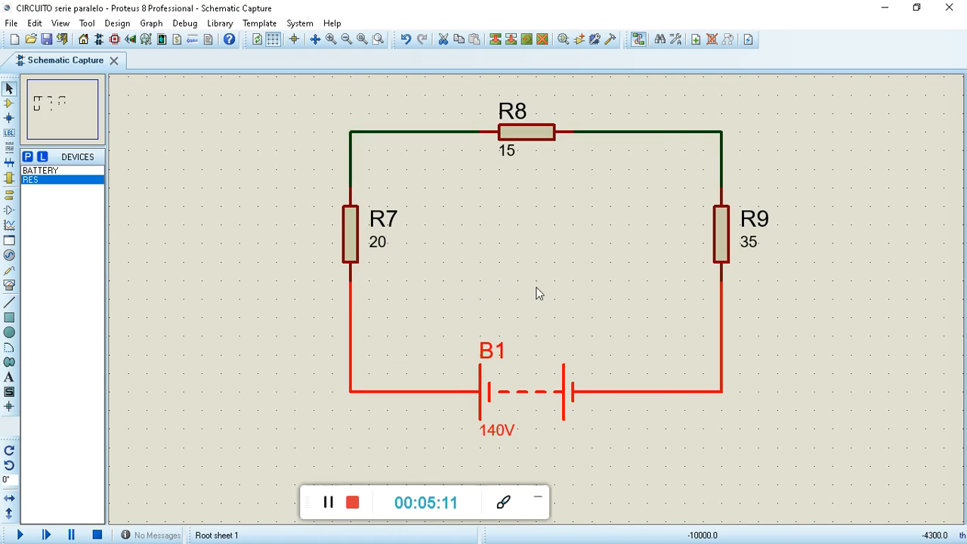
Step: Shift battery B1 slightly to the right along the bottom wire and deselect it
scroll(535, 292, down, 1)
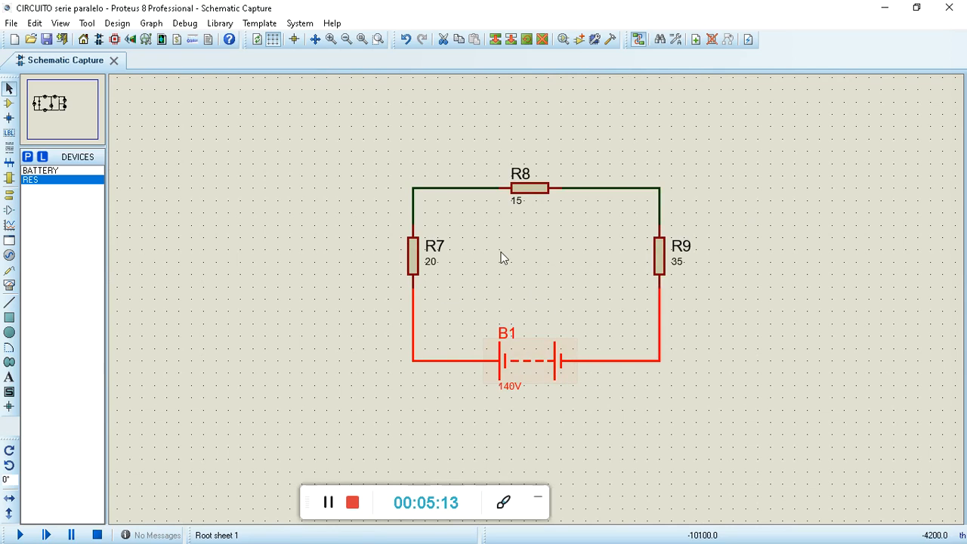
drag(508, 395, 531, 394)
click(471, 392)
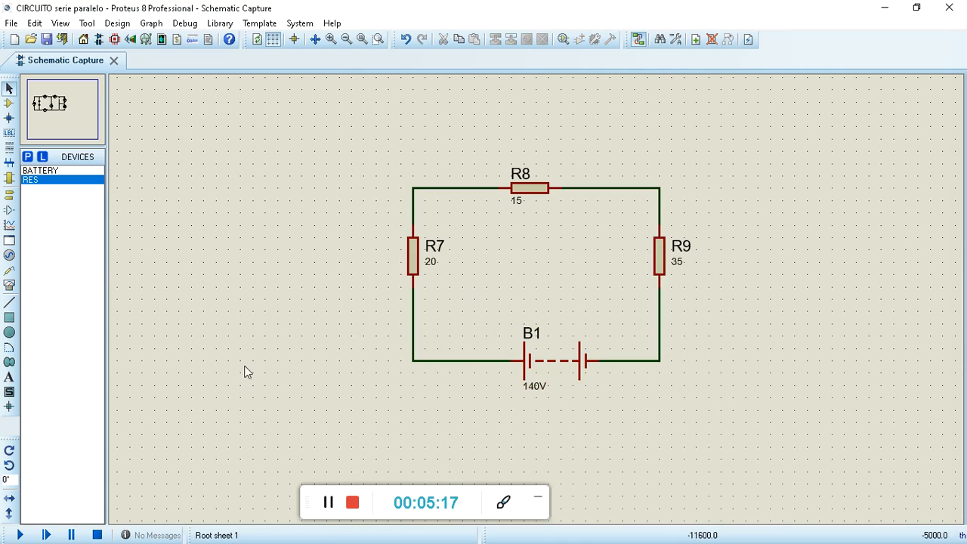
Step: Place a GROUND terminal below the wire between B1 and R9 and connect it to that wire
click(10, 194)
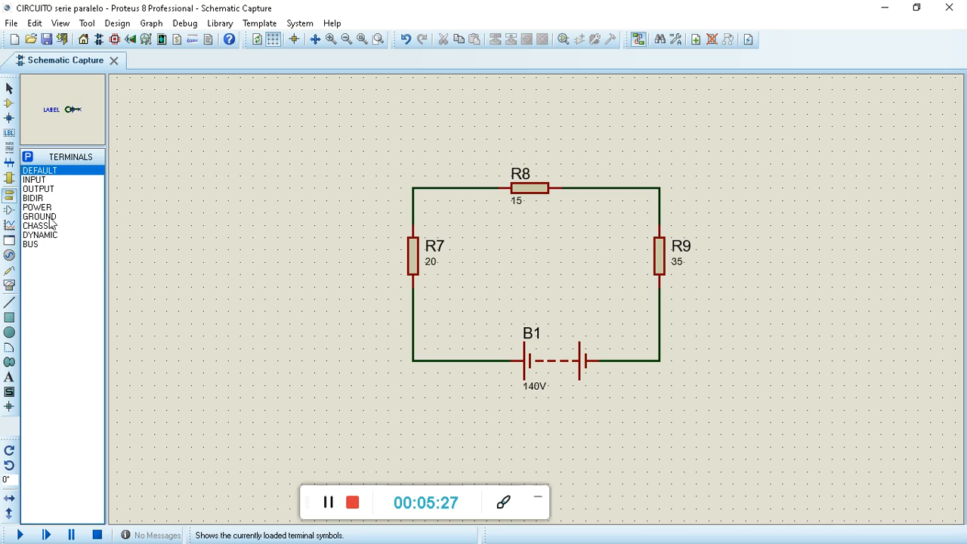
click(52, 219)
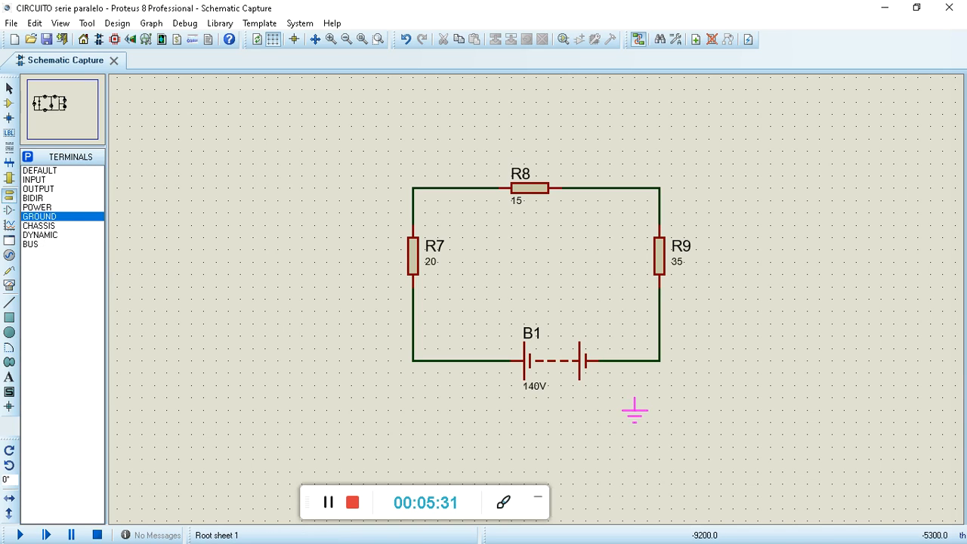
click(635, 412)
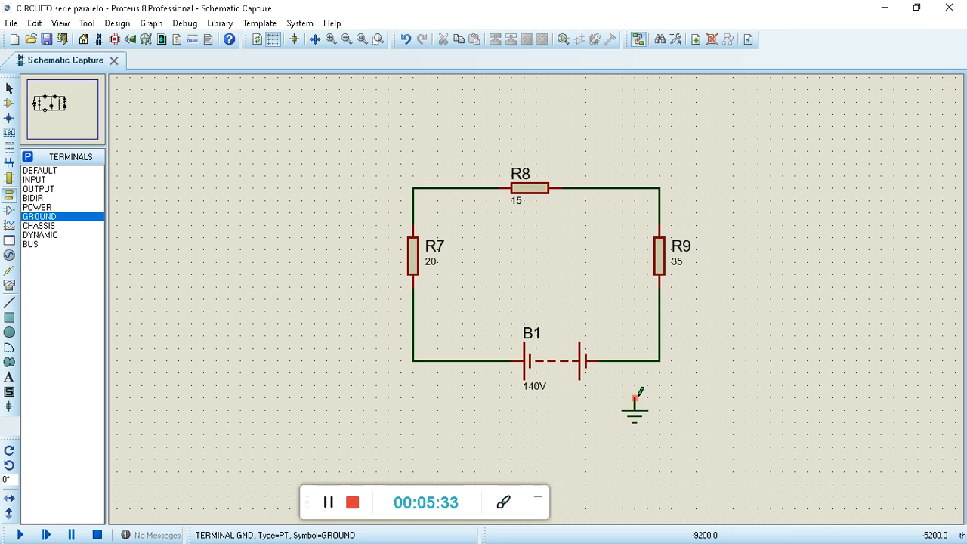
click(634, 398)
click(637, 361)
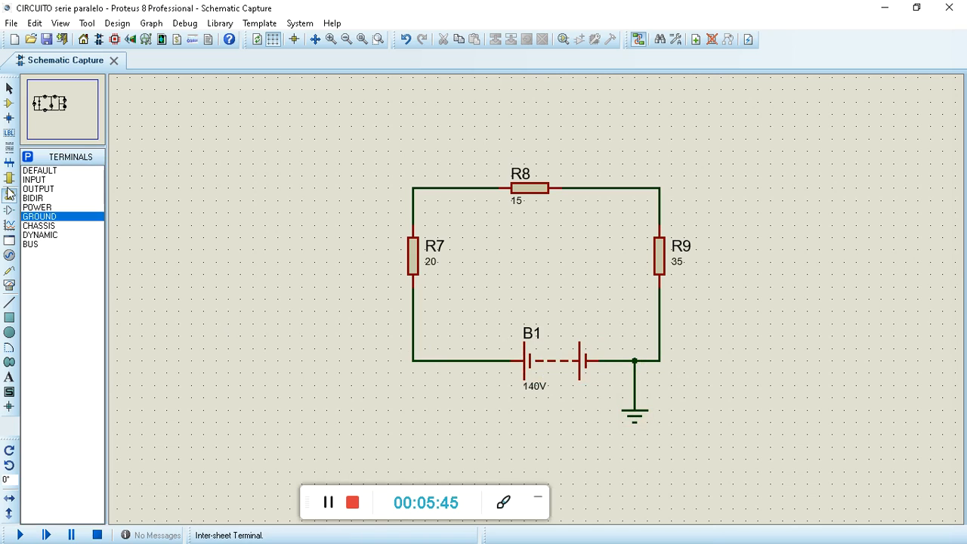
Step: Place DC voltmeters left of R7, above R8 and right of R9, and a DC ammeter below the wire between R7 and B1
click(9, 285)
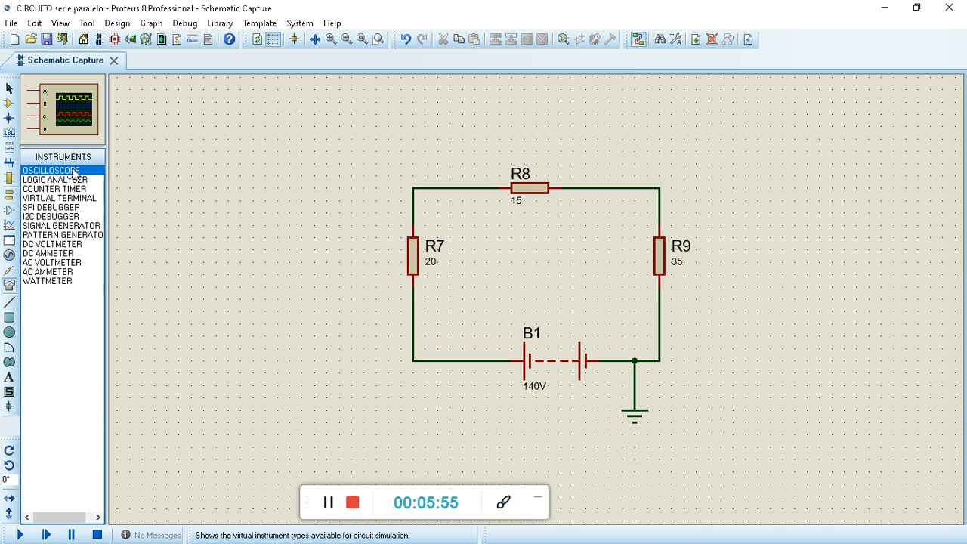
click(66, 245)
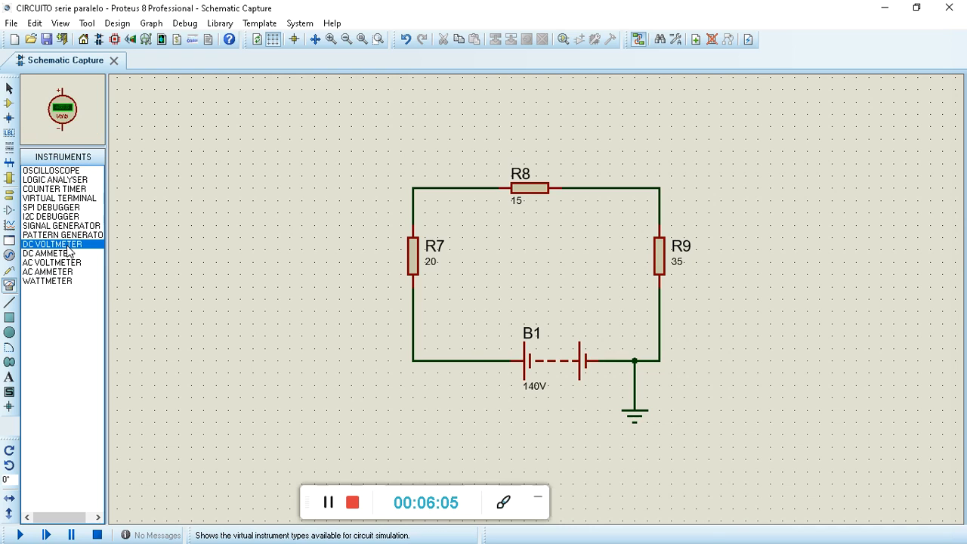
click(340, 250)
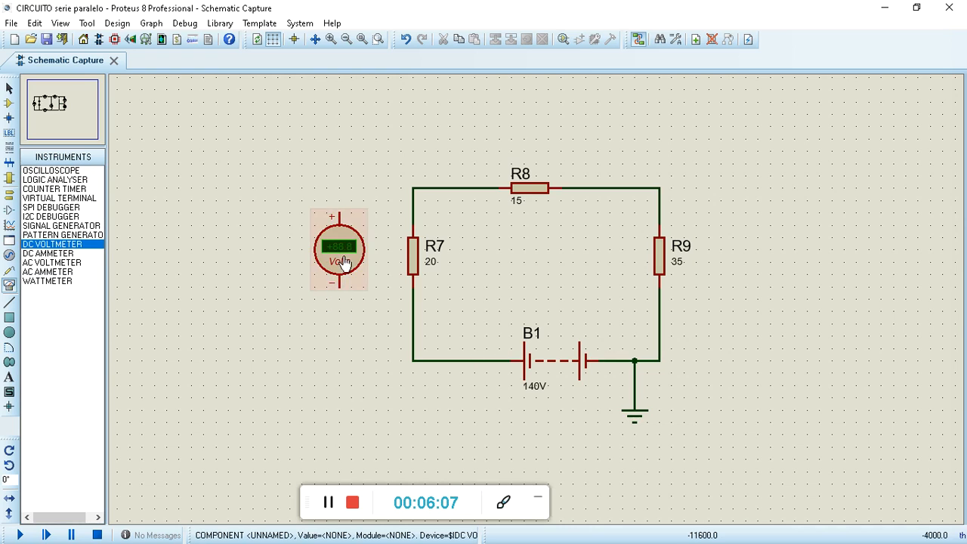
click(61, 246)
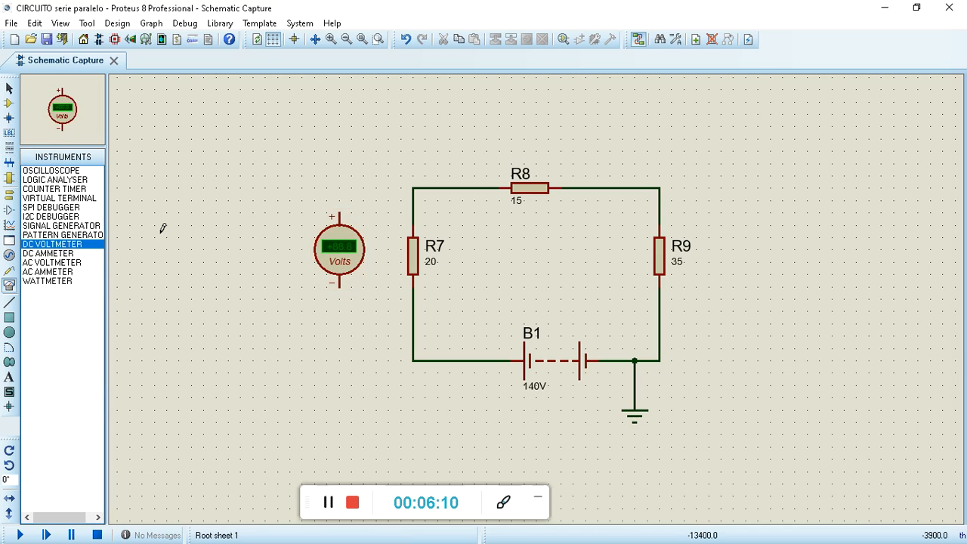
click(523, 115)
click(523, 115)
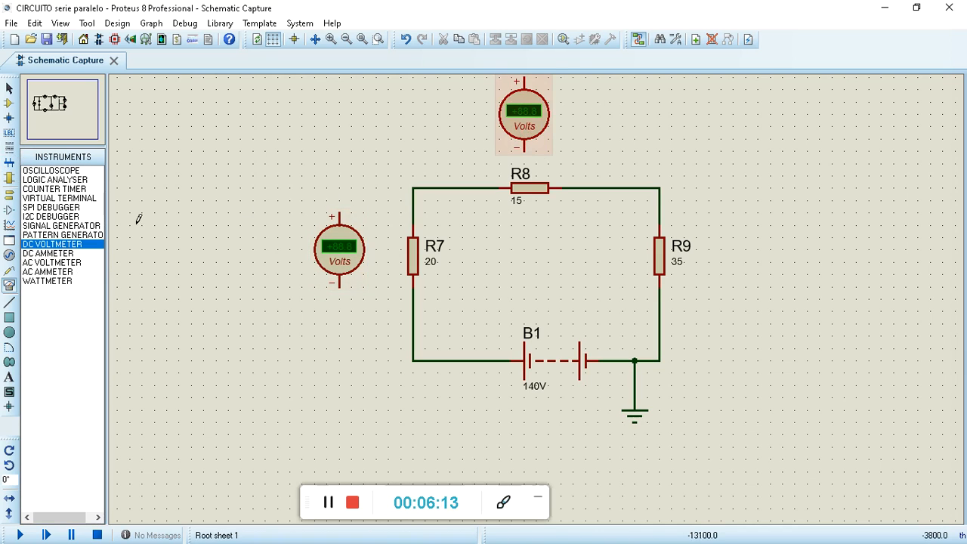
click(64, 248)
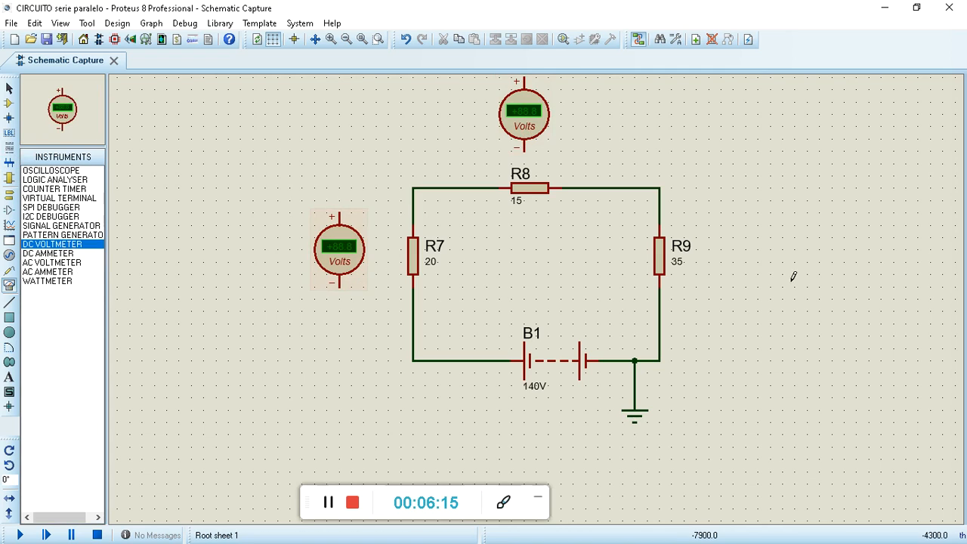
click(733, 261)
click(733, 261)
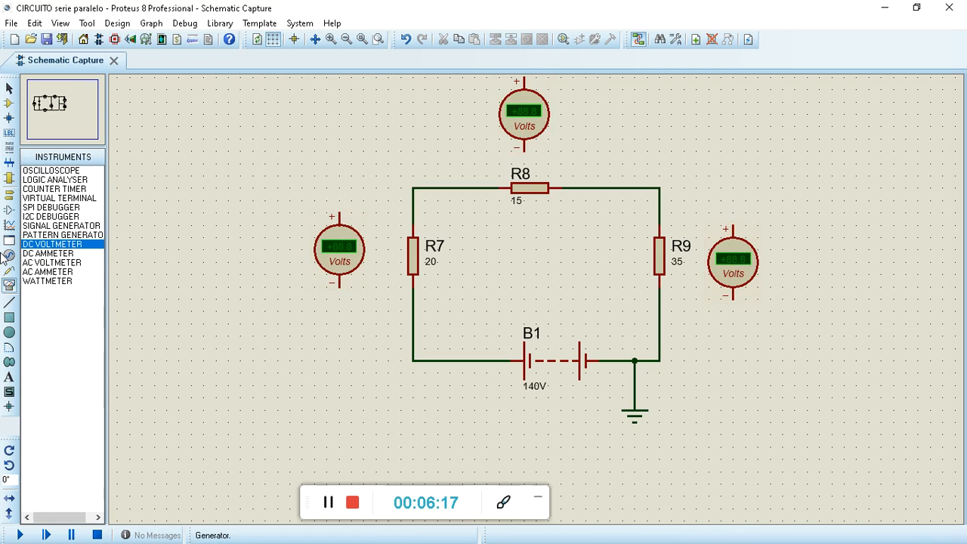
click(60, 254)
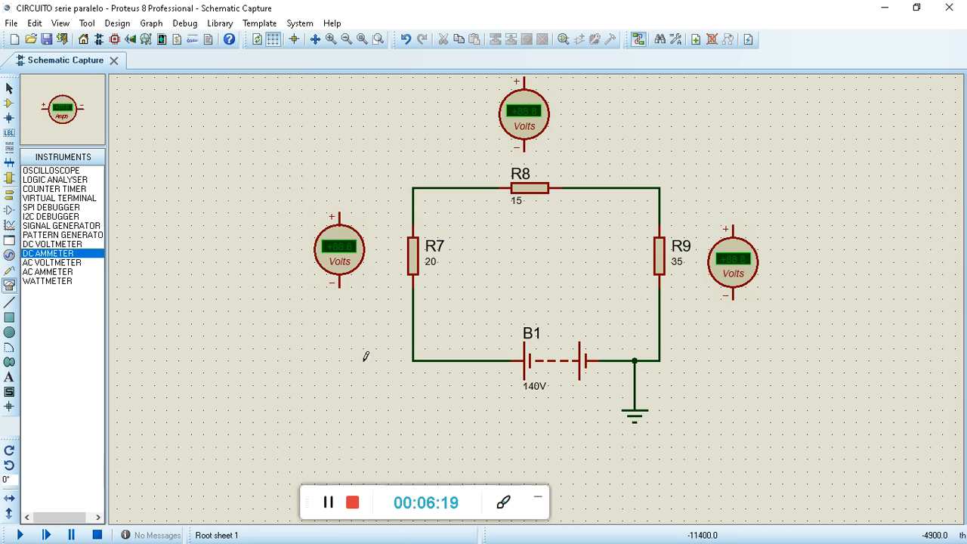
click(449, 396)
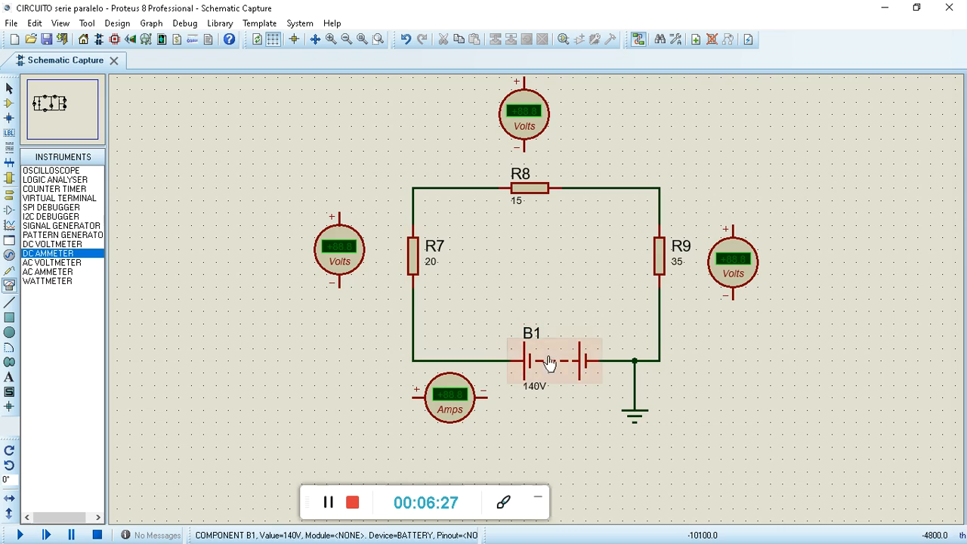
Step: Rotate the voltmeter beside R7 by 180 degrees so its positive terminal faces down
right_click(337, 259)
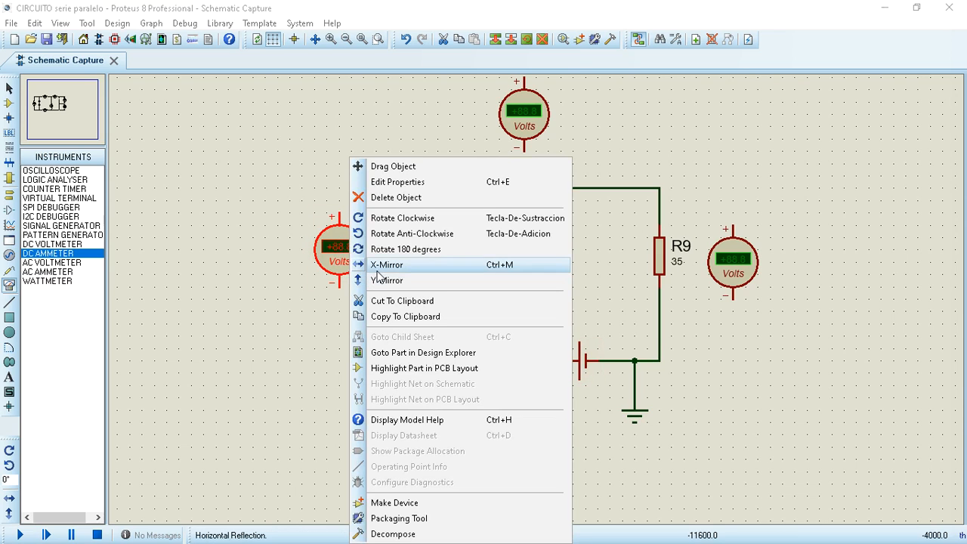
click(412, 250)
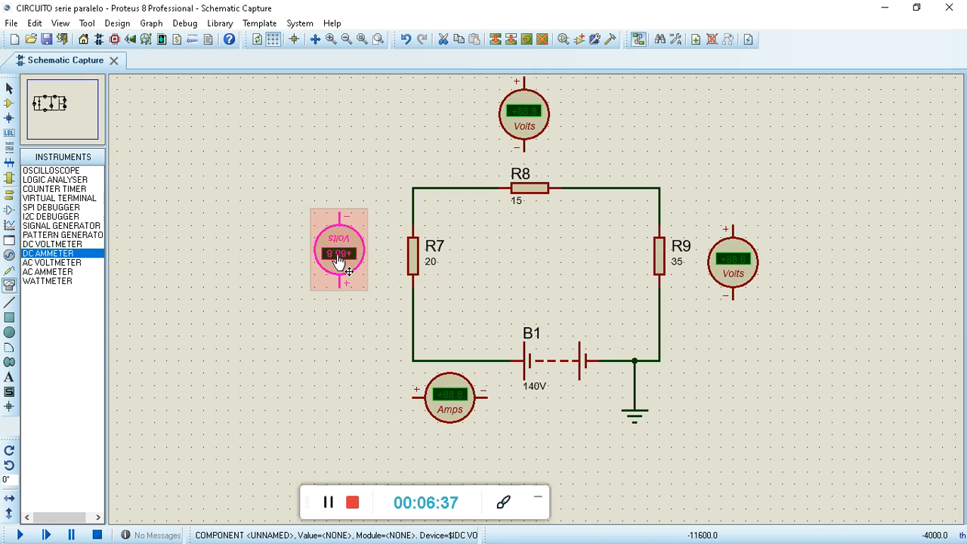
Step: Undo the 180-degree rotation of the voltmeter beside R7
drag(337, 258, 347, 276)
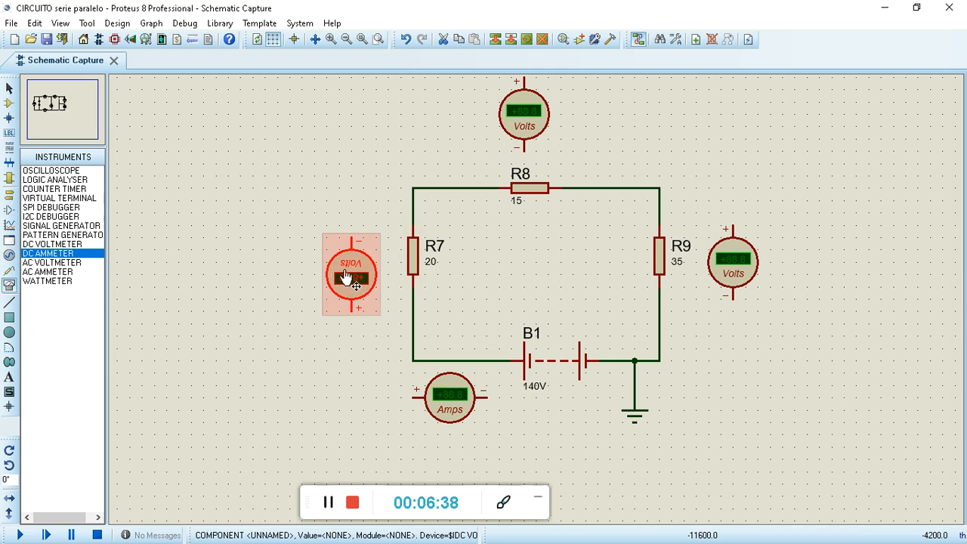
key(ctrl+z)
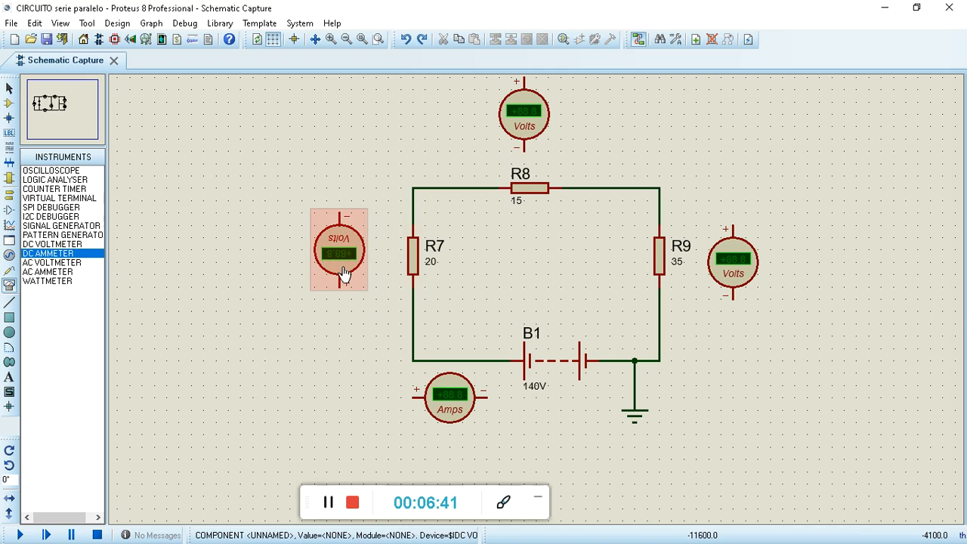
key(ctrl+z)
Step: Mirror the voltmeter beside R7 with Y-Mirror so its positive terminal faces down, and move it slightly closer to R7
right_click(348, 248)
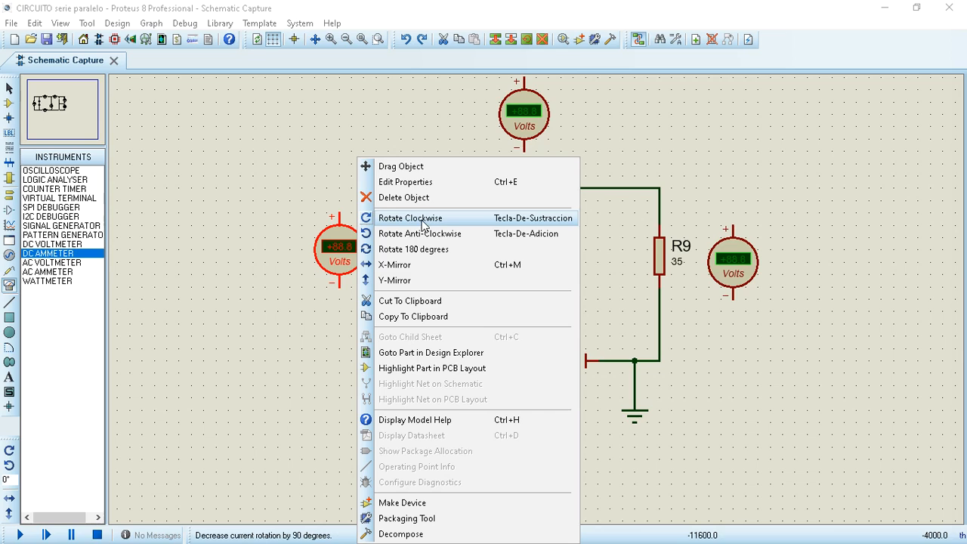
click(423, 280)
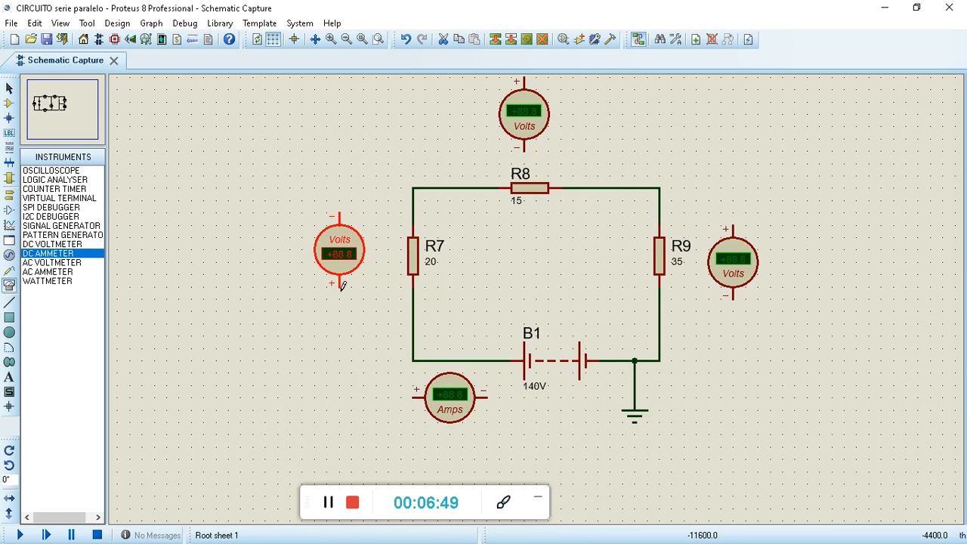
drag(339, 265, 352, 276)
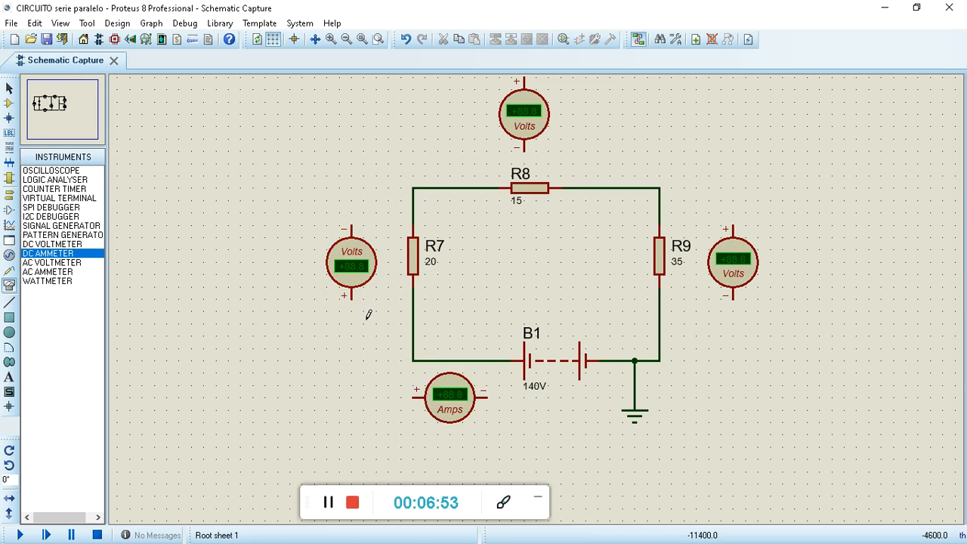
Step: Wire the voltmeter across R7, its positive terminal to the wire below the resistor and its negative terminal to the wire above
click(351, 300)
click(412, 323)
click(352, 226)
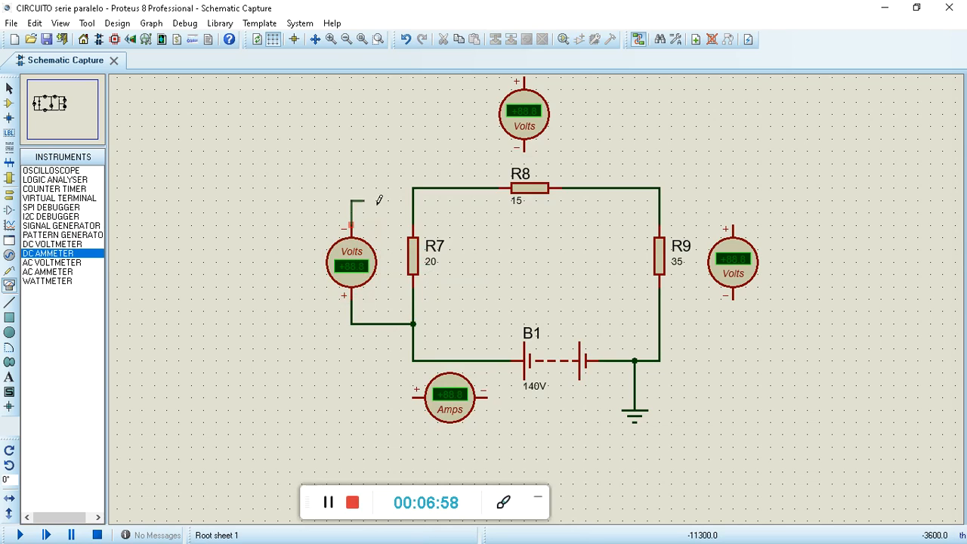
click(413, 213)
Step: Rotate the voltmeter above R8 clockwise three times so its positive terminal faces left, and deselect it
scroll(529, 226, down, 1)
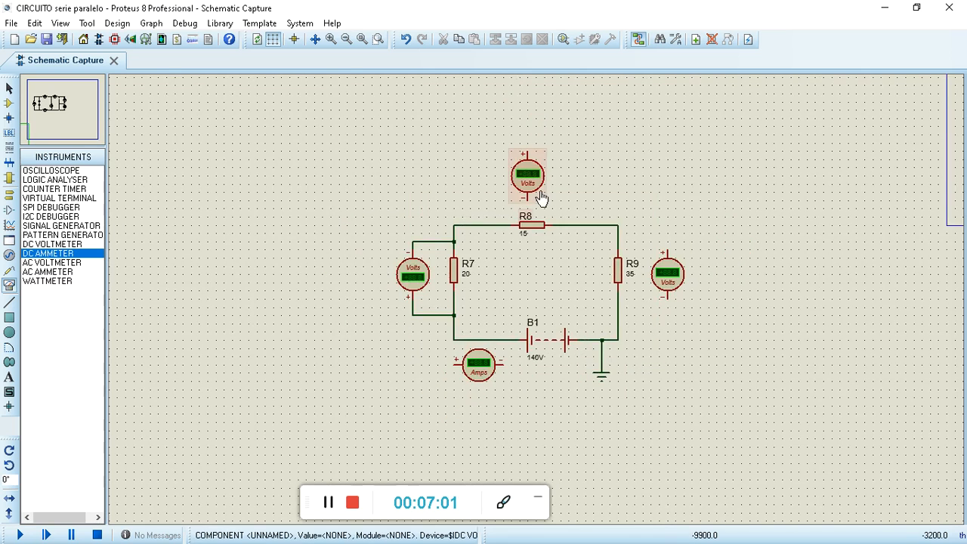
scroll(534, 305, up, 1)
scroll(521, 297, down, 1)
scroll(521, 297, up, 2)
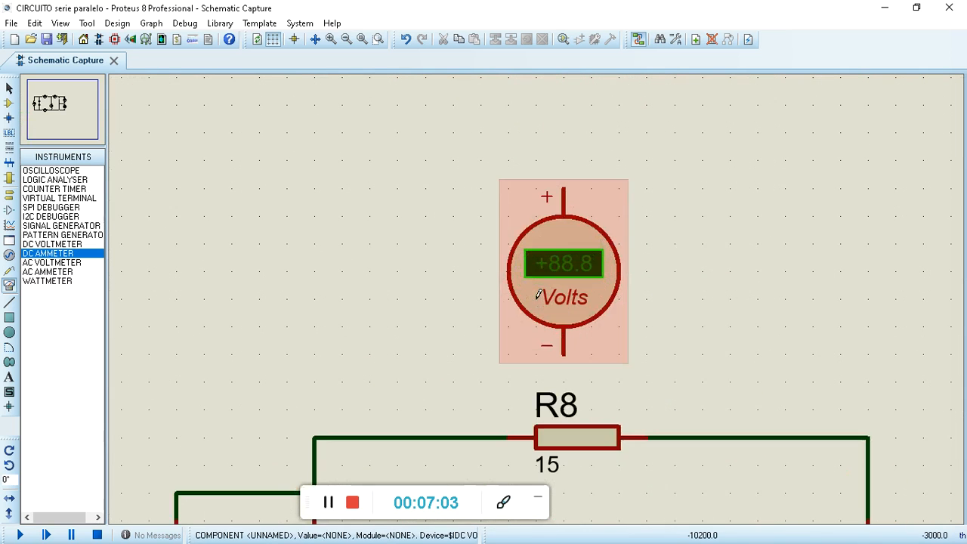
right_click(548, 287)
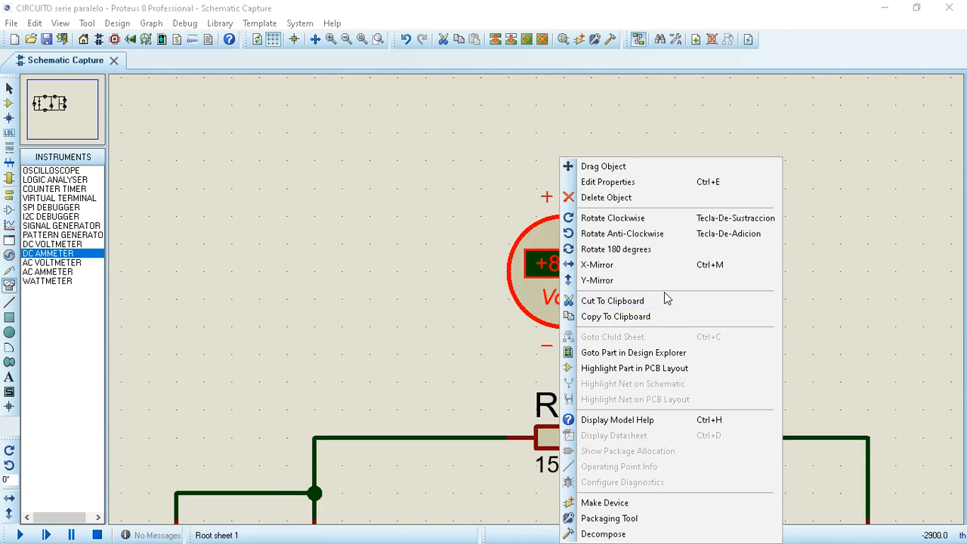
click(654, 223)
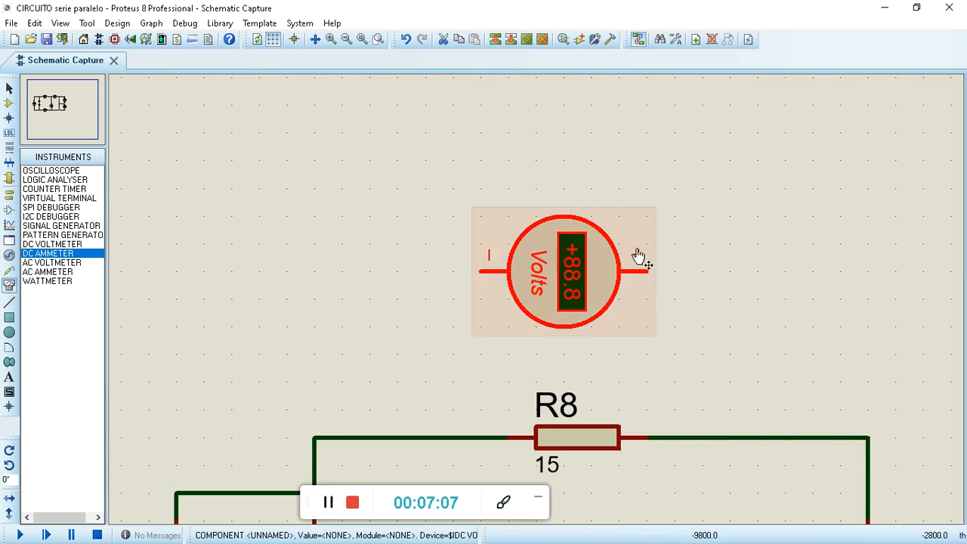
right_click(605, 280)
click(693, 218)
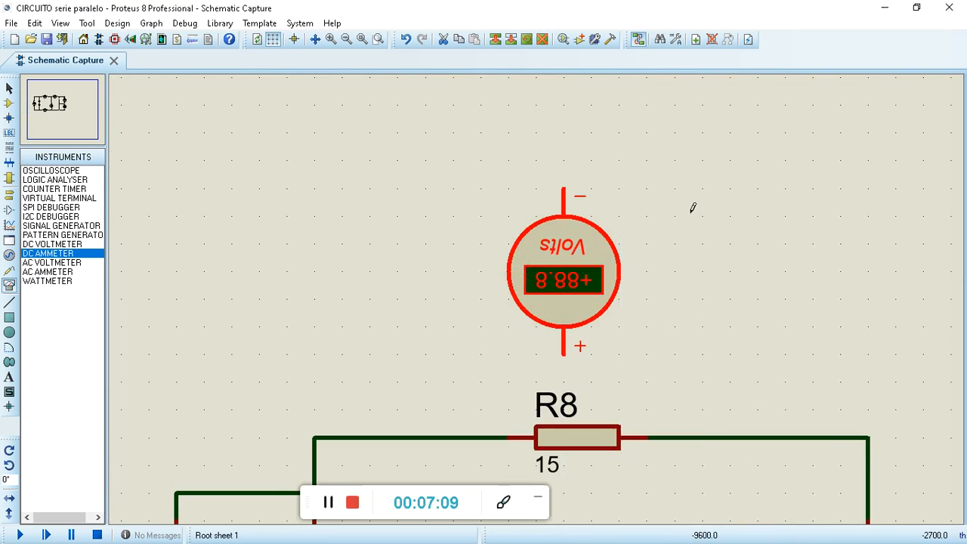
right_click(576, 264)
click(654, 218)
click(435, 287)
Step: Wire the voltmeter across R8, its positive terminal to the wire left of the resistor and its negative terminal to the right
click(479, 271)
click(396, 438)
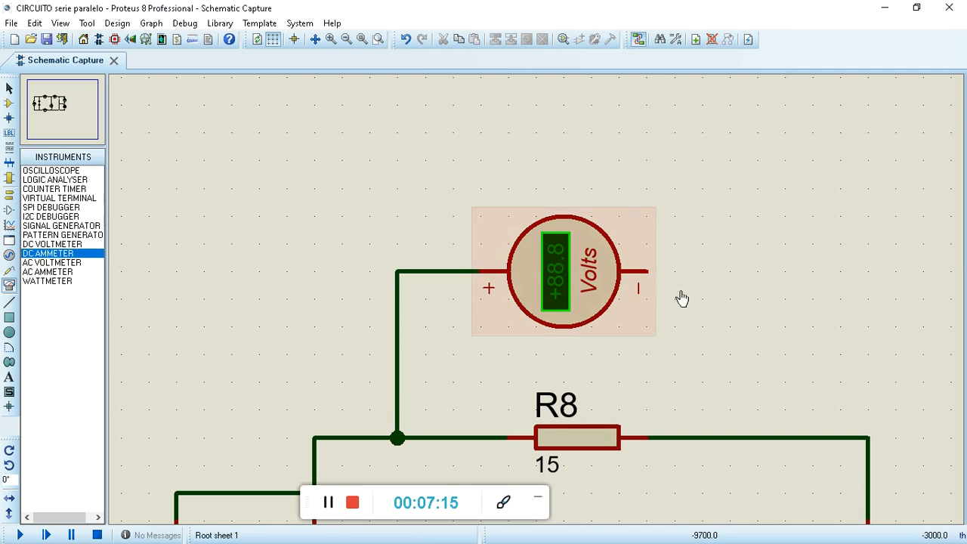
click(648, 271)
click(701, 438)
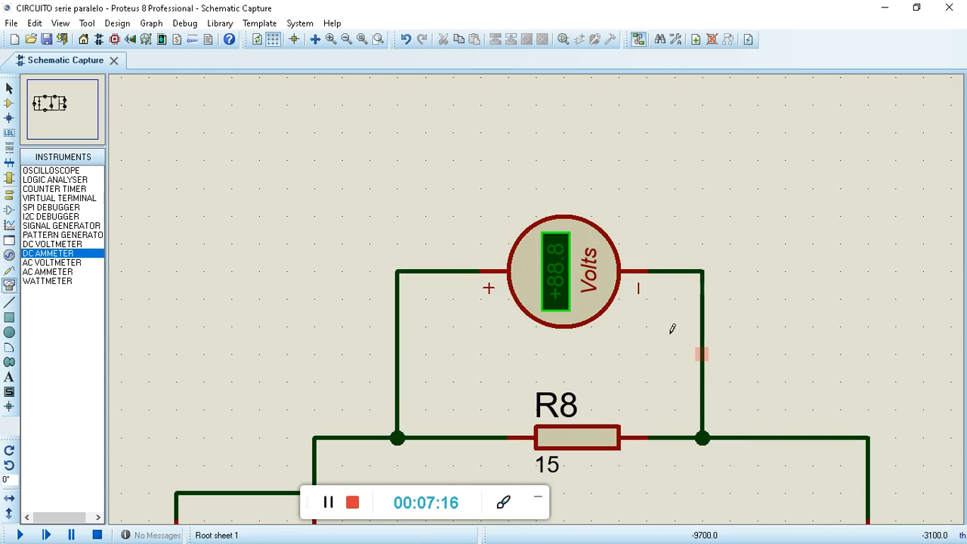
Step: Wire the voltmeter across R9, its positive terminal to the wire above the resistor and its negative terminal to the wire below
scroll(677, 332, down, 4)
scroll(614, 292, up, 2)
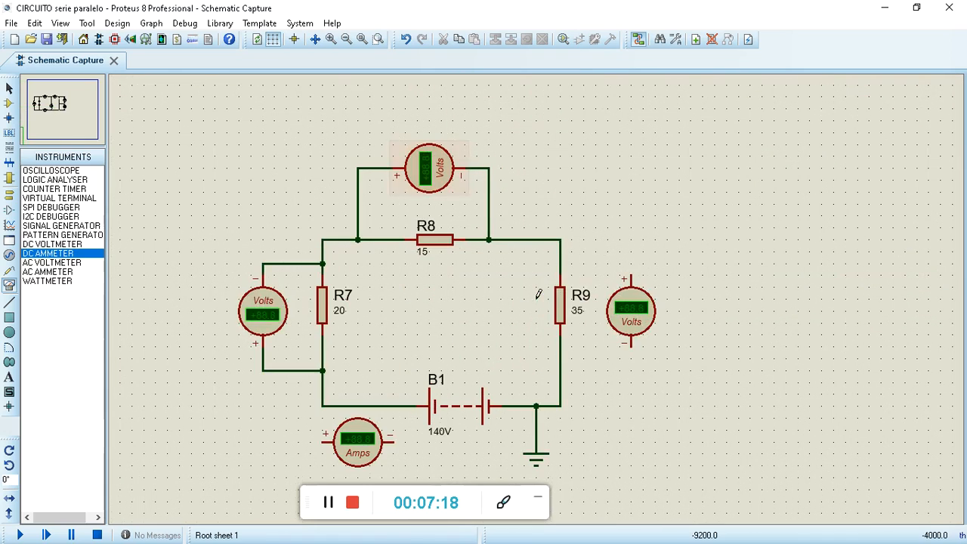
click(631, 277)
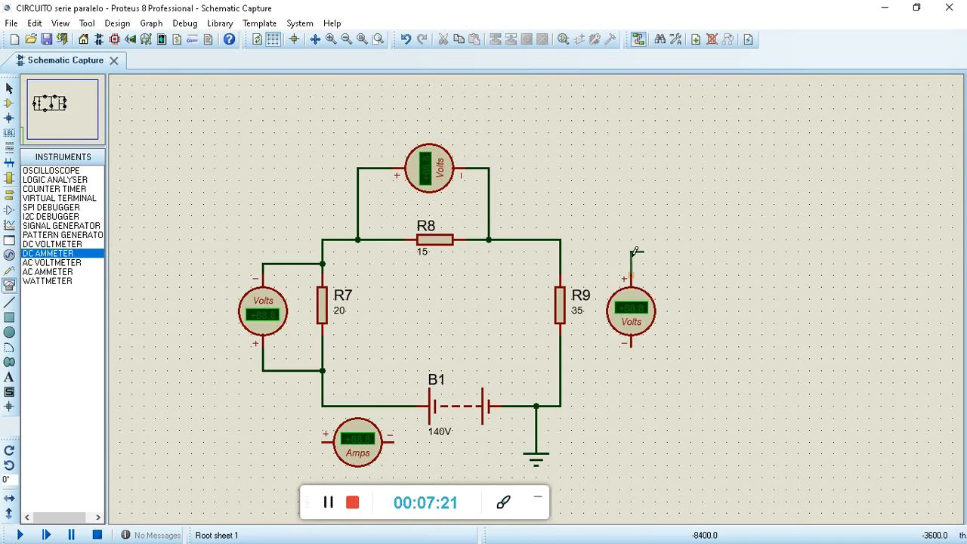
click(559, 252)
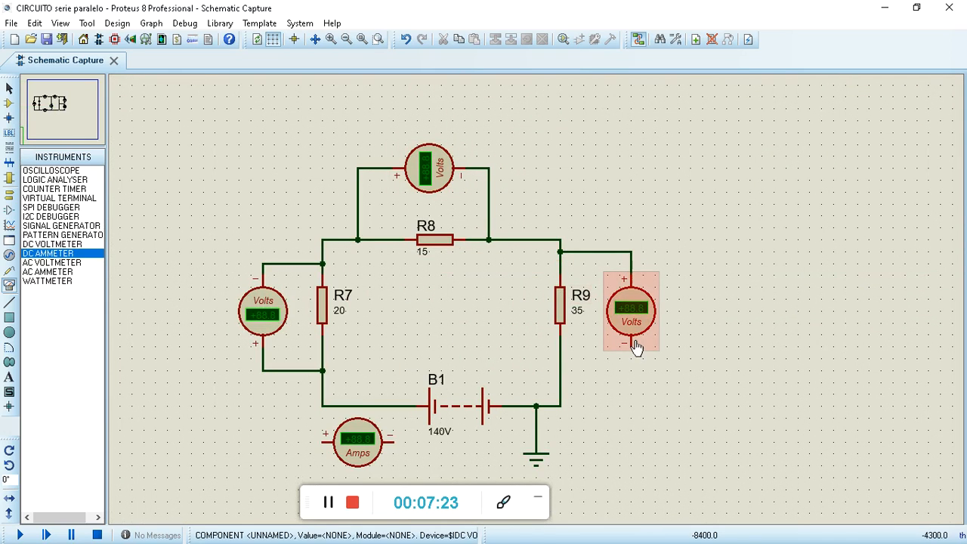
click(632, 349)
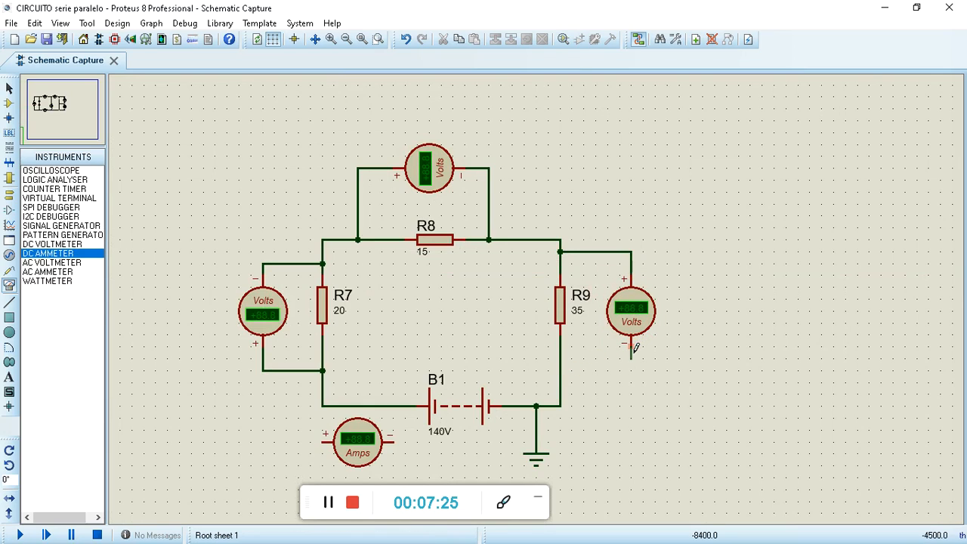
click(561, 359)
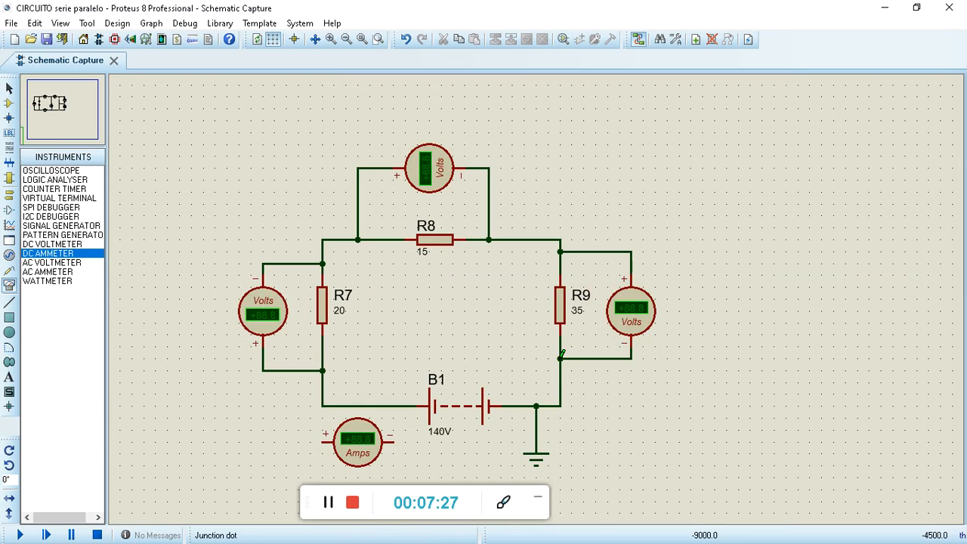
Step: Delete the wire running from the junction below R7 to battery B1
scroll(555, 300, up, 2)
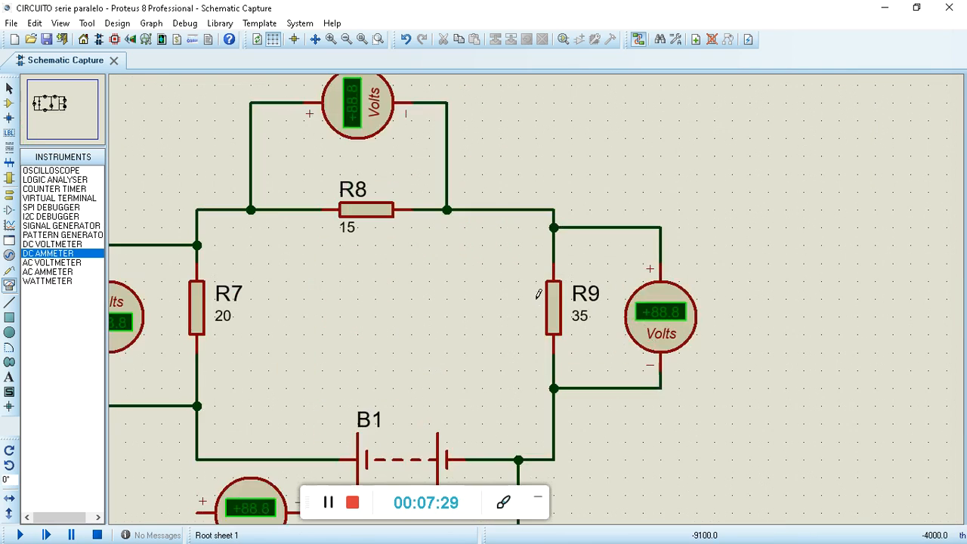
scroll(532, 288, down, 3)
scroll(537, 294, up, 4)
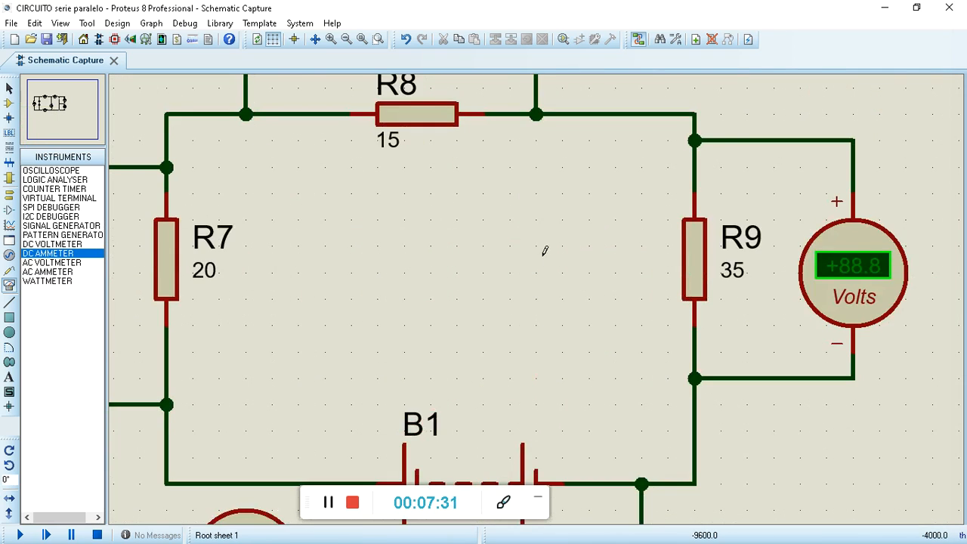
scroll(542, 259, down, 3)
scroll(432, 399, up, 3)
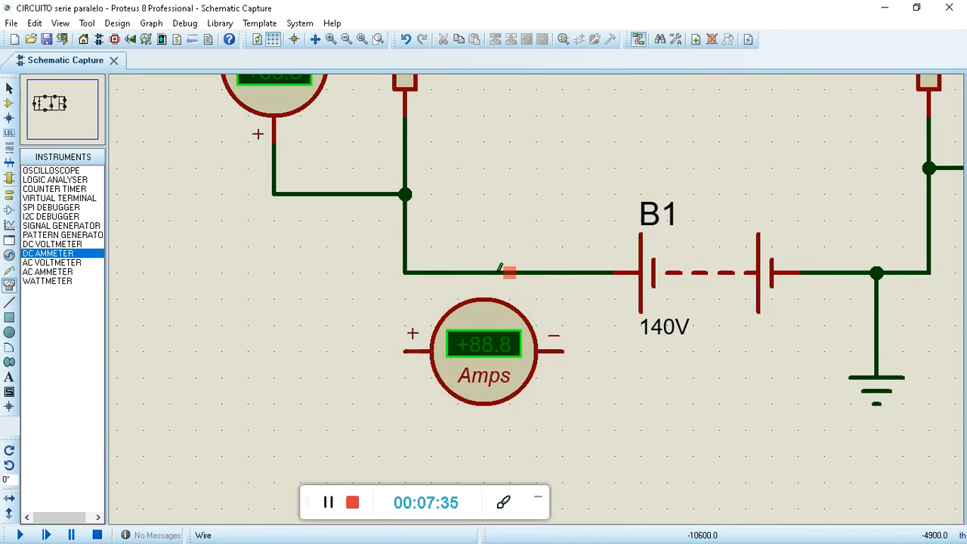
click(9, 88)
click(563, 273)
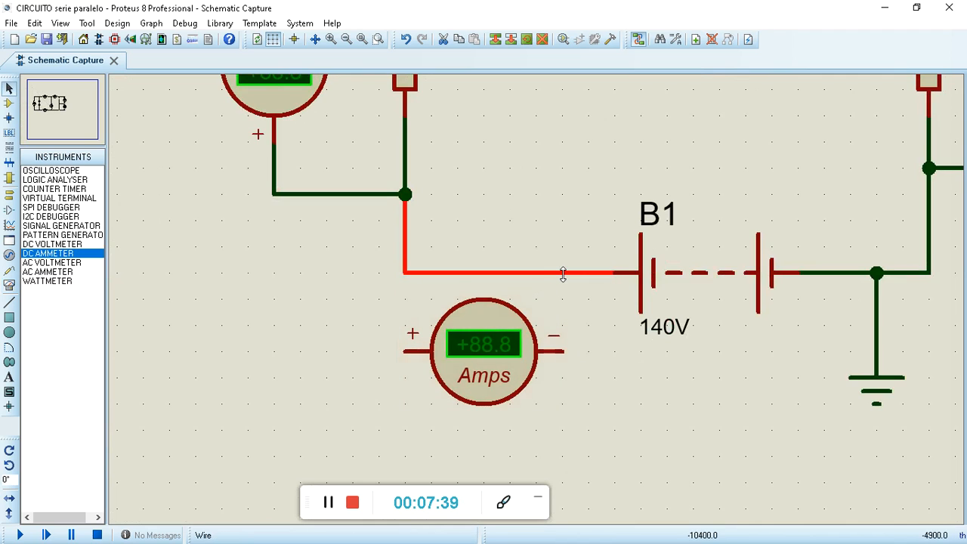
key(Delete)
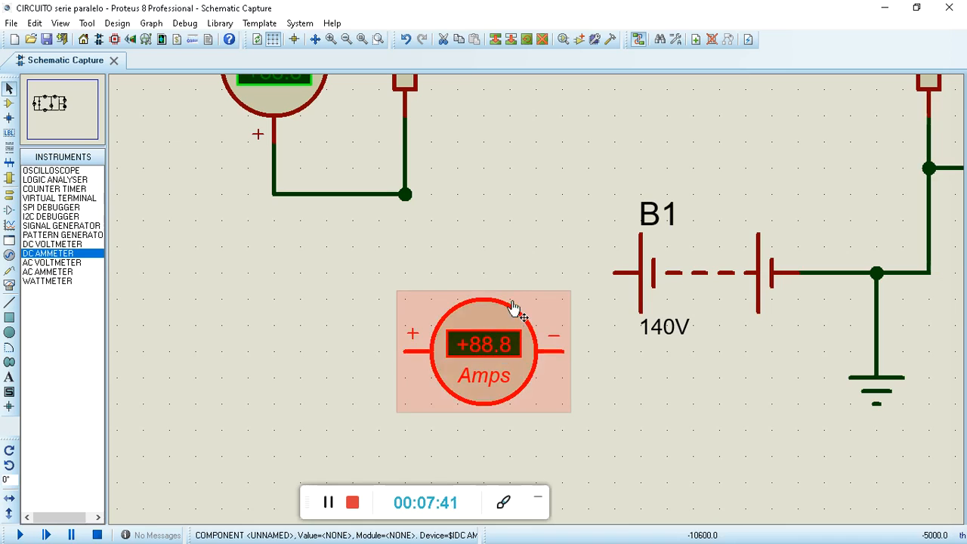
Step: Move the ammeter in line with B1 and wire it in series between the junction below R7 and the battery's positive terminal
drag(511, 367, 538, 286)
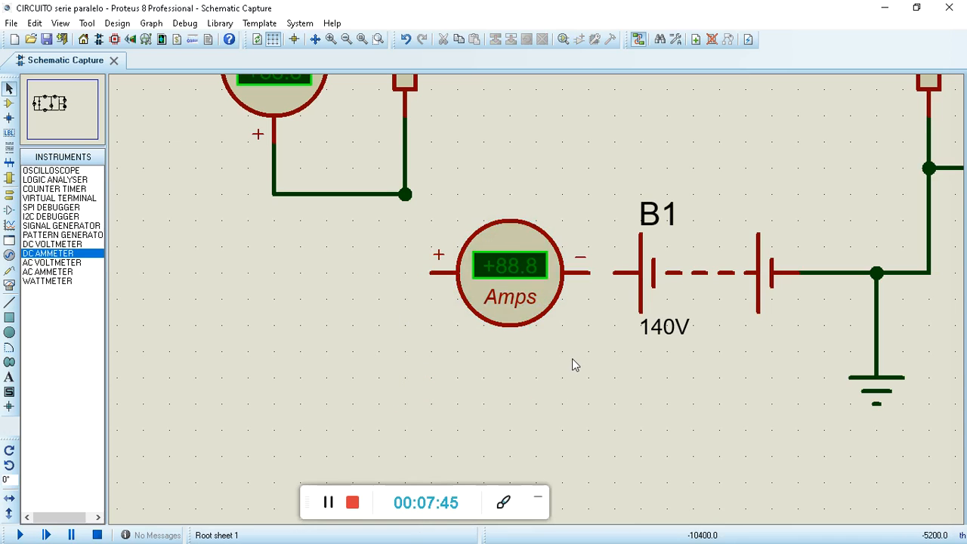
click(429, 271)
click(404, 194)
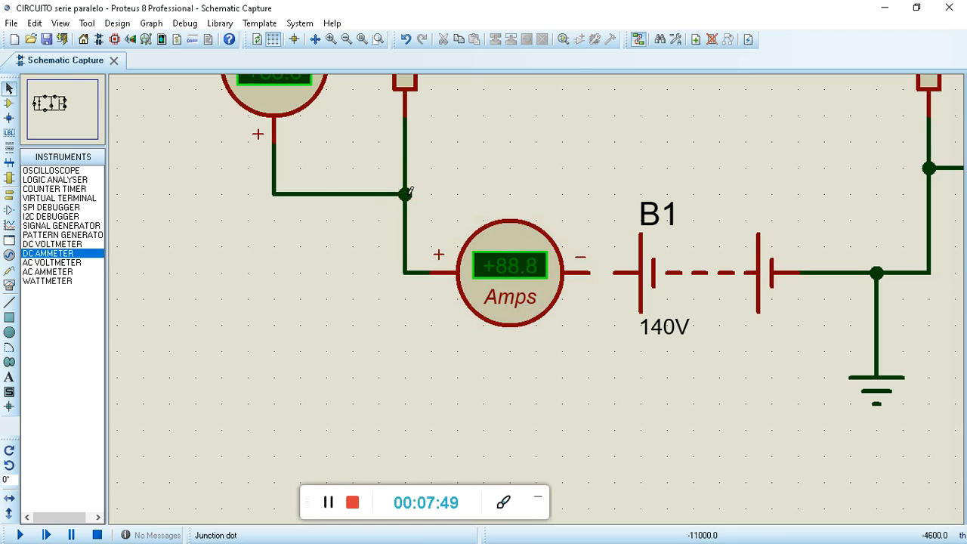
click(588, 272)
click(615, 272)
Step: Run the simulation, examine the voltmeter and ammeter readings, and stop it
scroll(574, 340, down, 2)
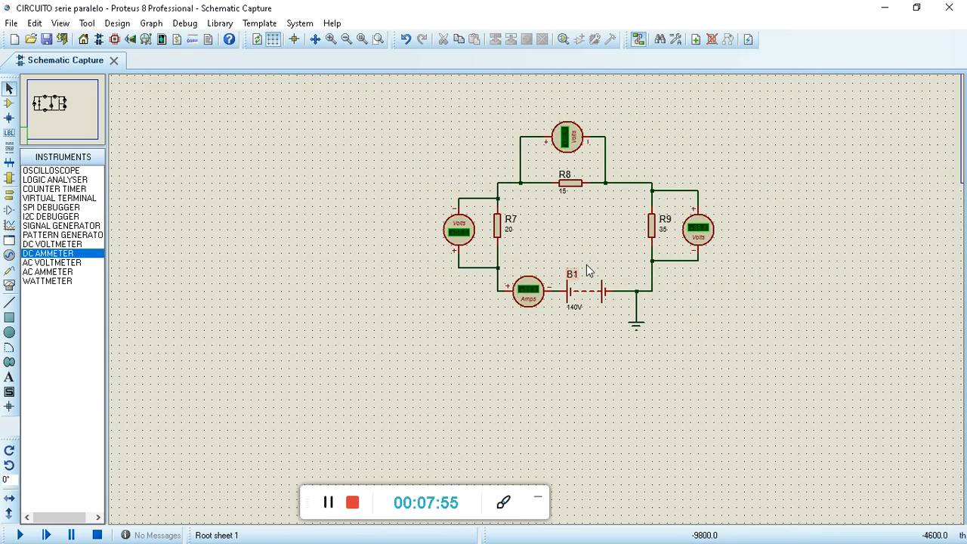
scroll(586, 270, up, 1)
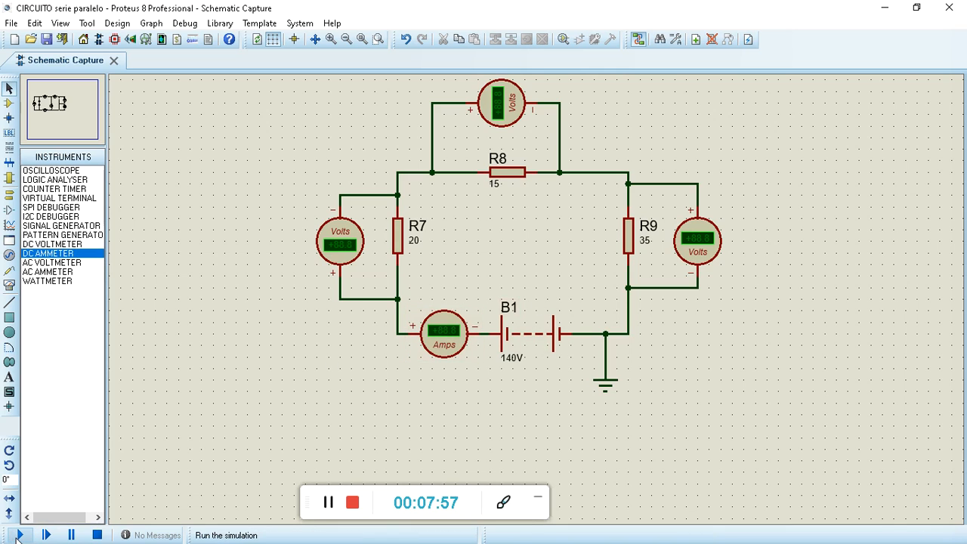
click(17, 535)
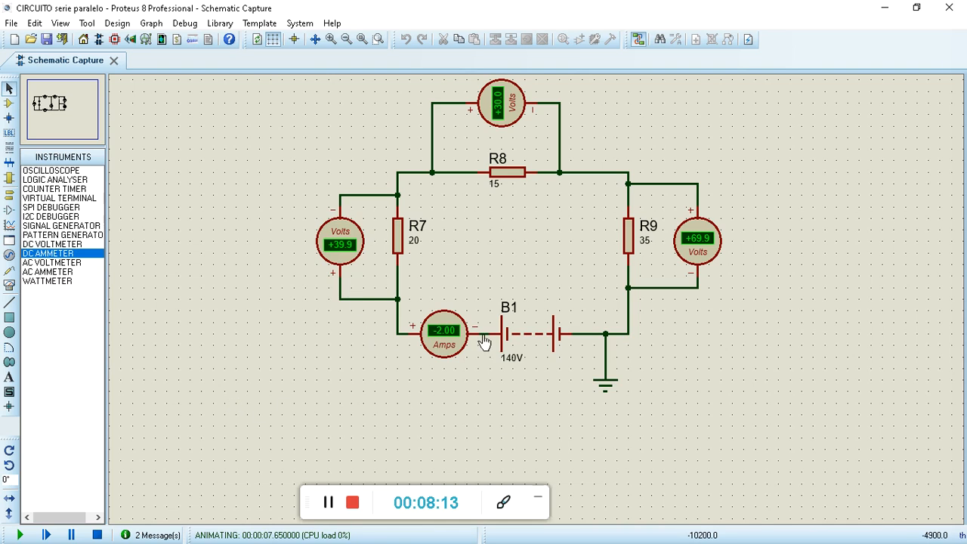
scroll(442, 344, up, 1)
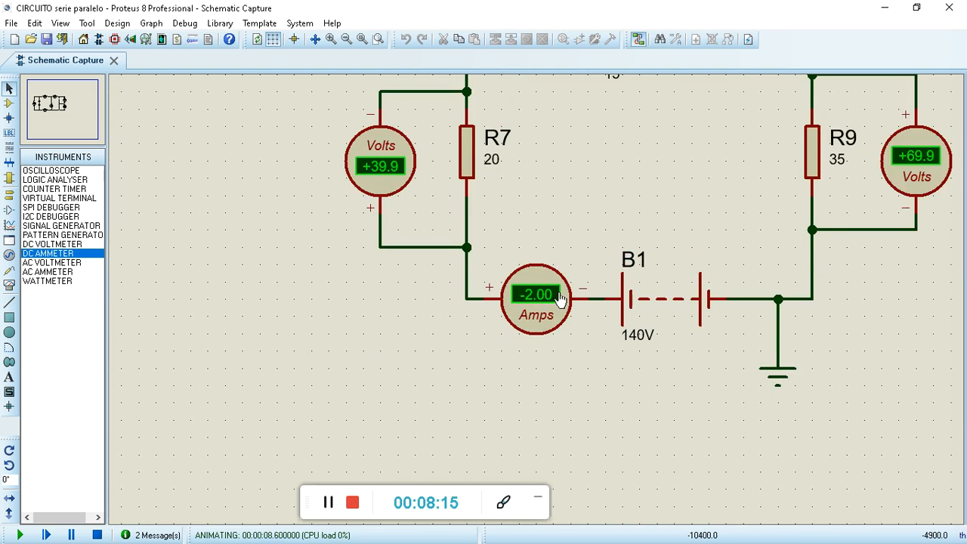
scroll(538, 303, up, 1)
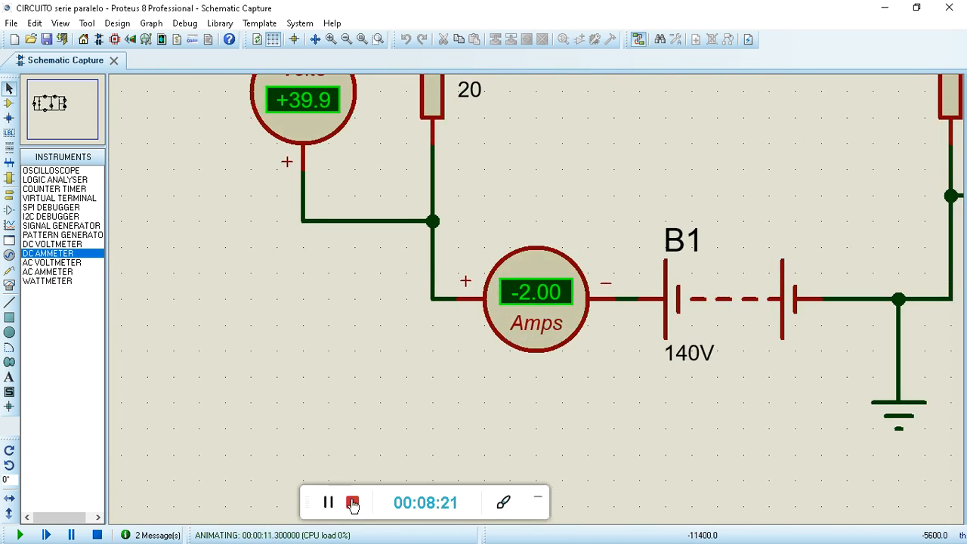
click(97, 535)
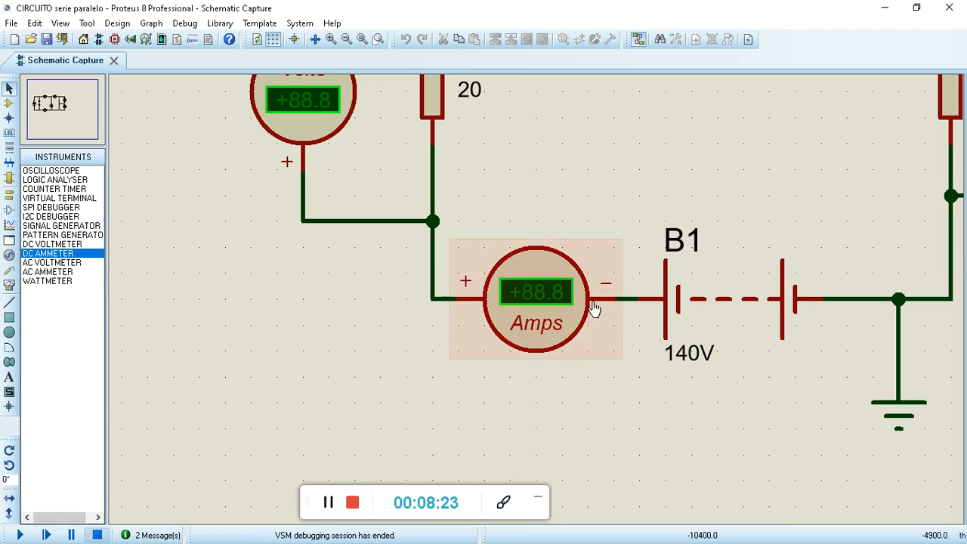
double_click(449, 300)
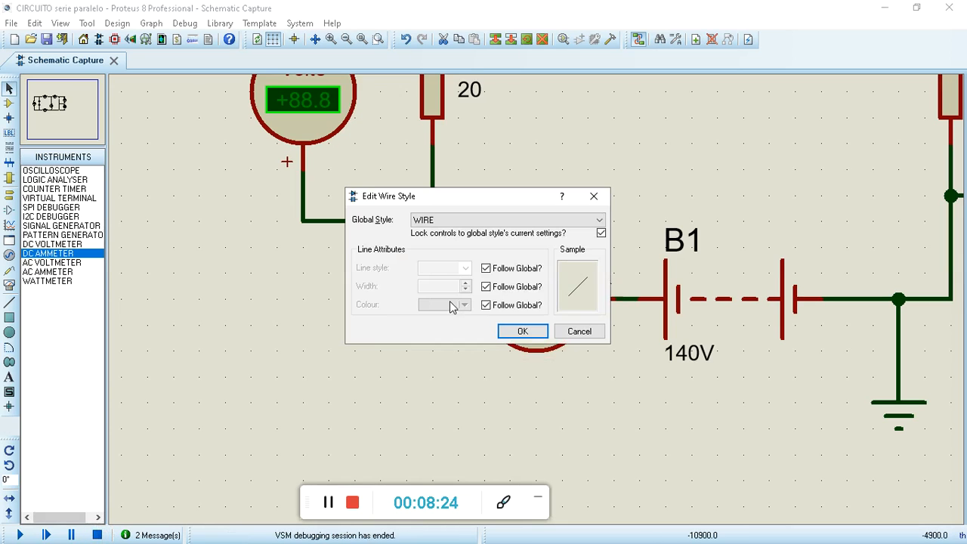
click(520, 333)
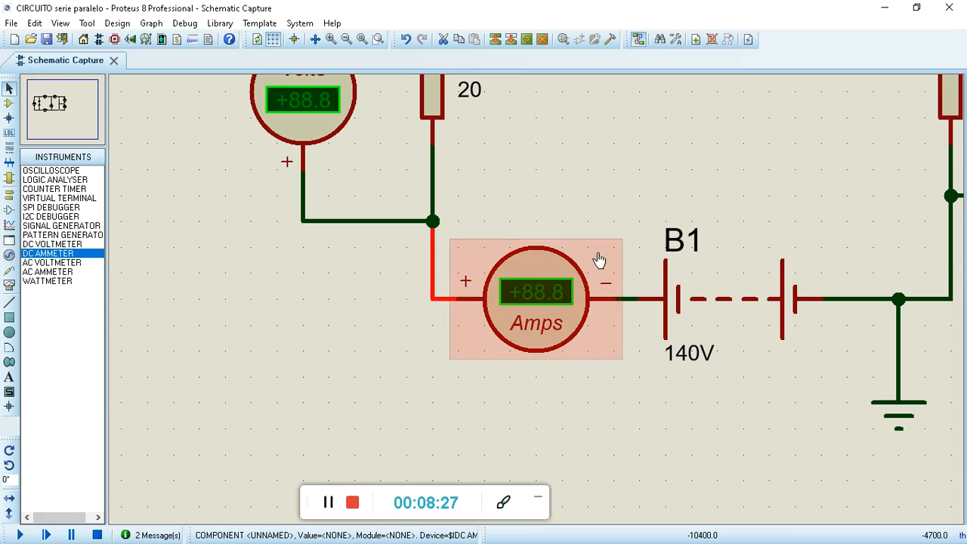
click(609, 215)
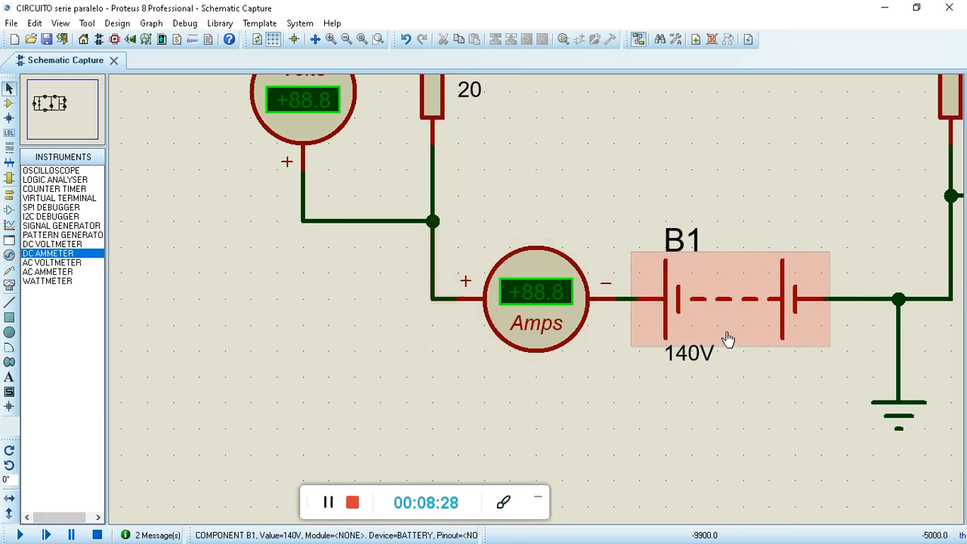
Step: Delete the wires connecting the ammeter to the junction below R7 and to battery B1
click(446, 306)
key(Delete)
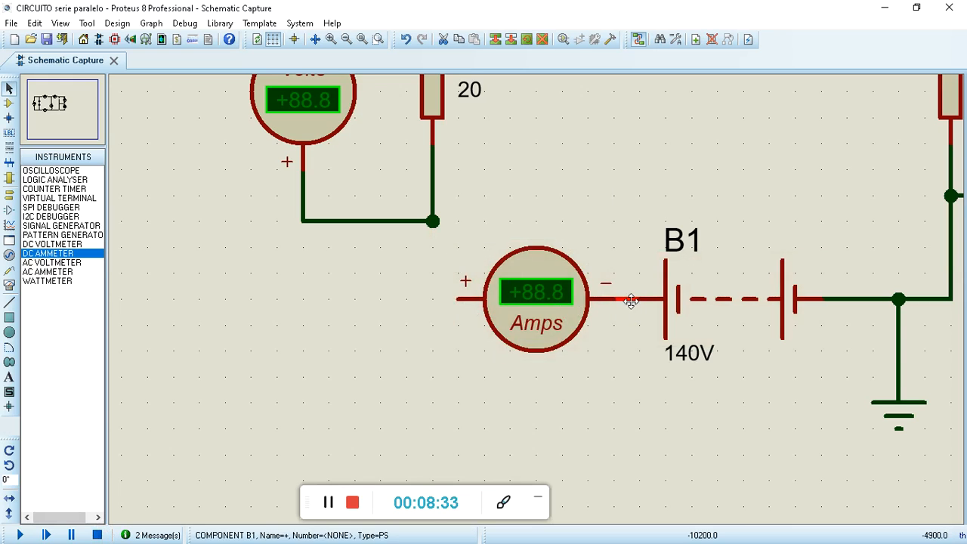
right_click(557, 332)
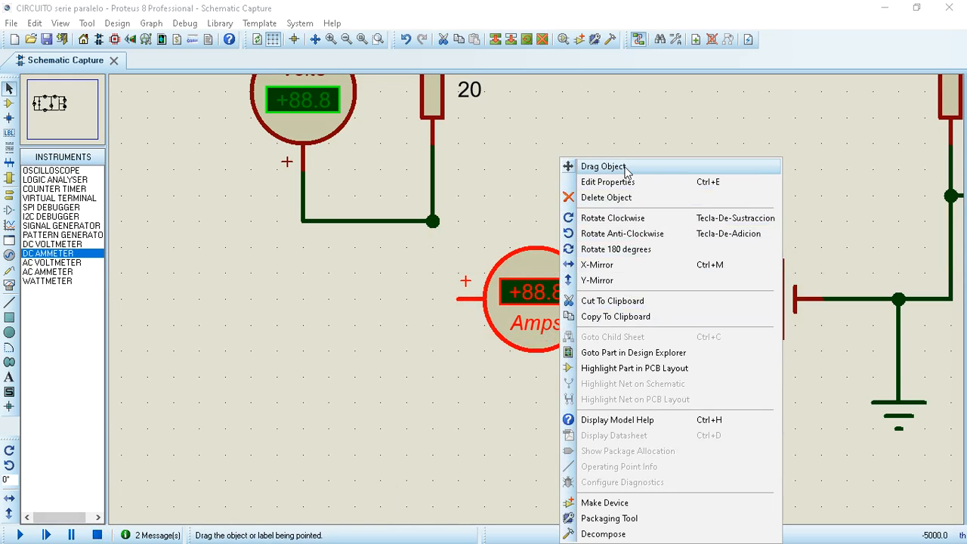
click(633, 219)
right_click(545, 302)
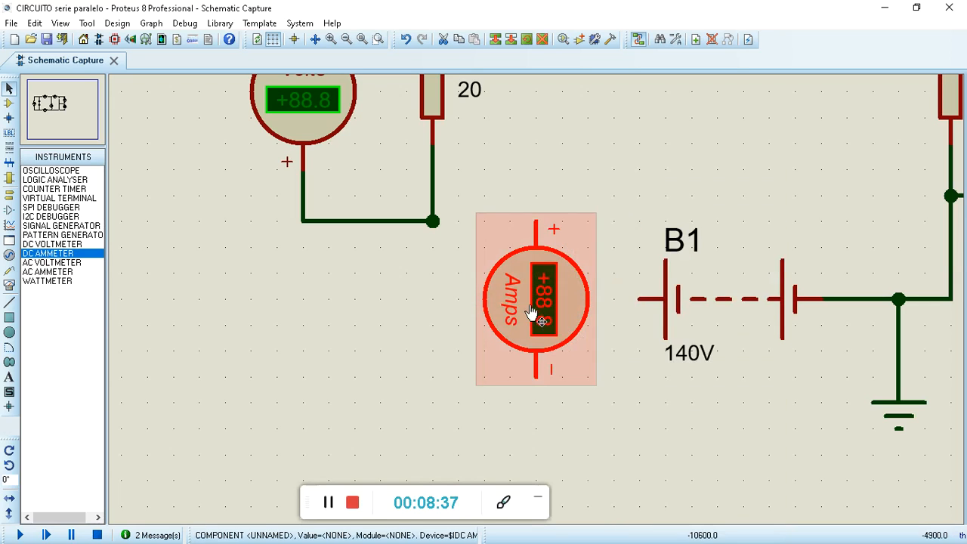
click(596, 218)
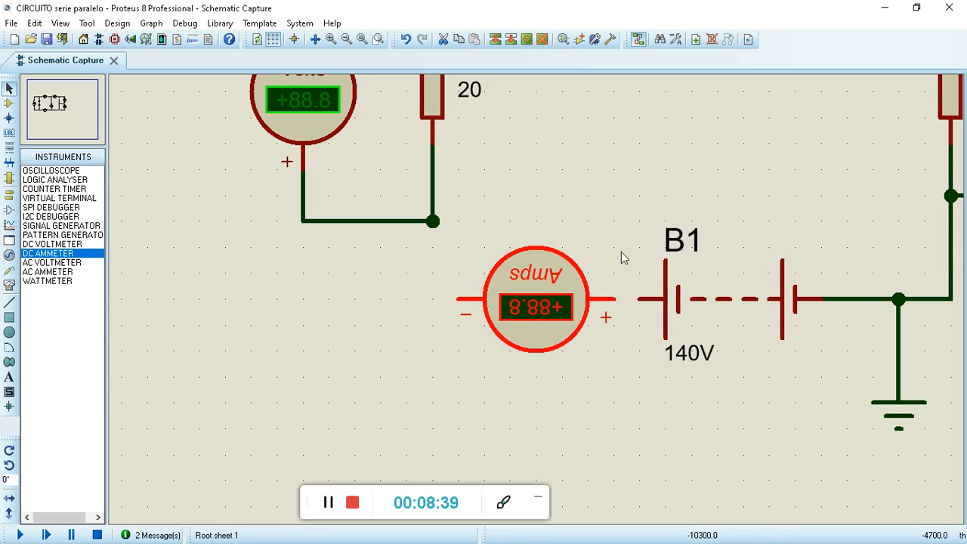
right_click(551, 317)
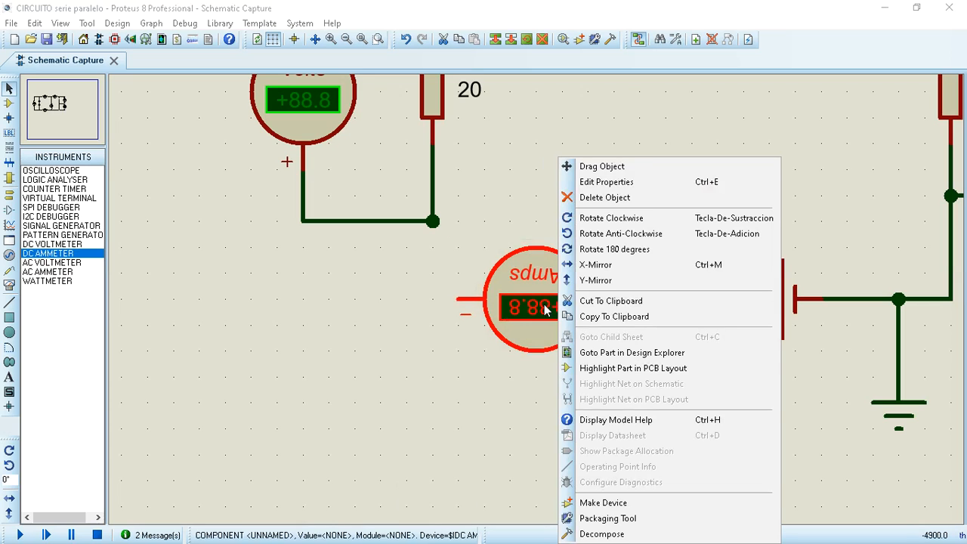
click(618, 279)
key(ctrl+z)
right_click(551, 305)
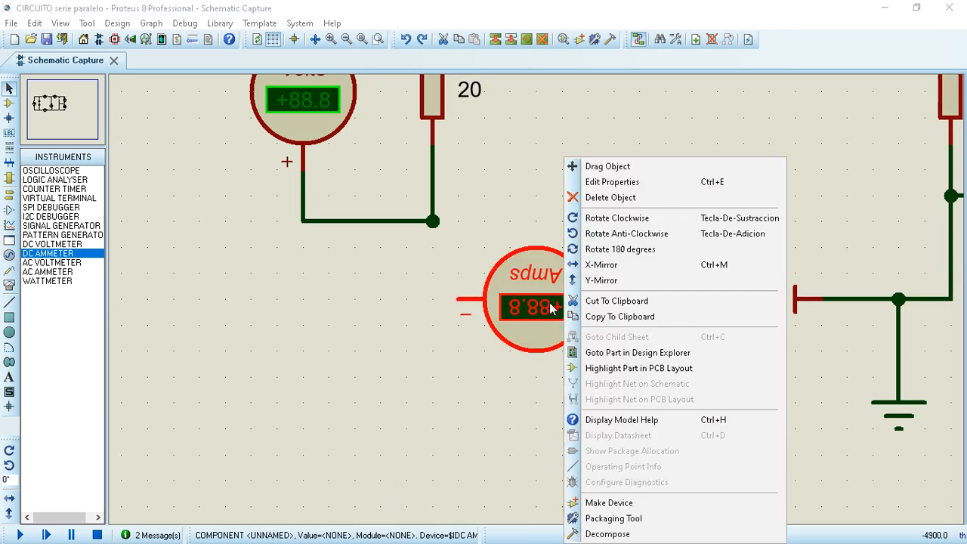
click(624, 281)
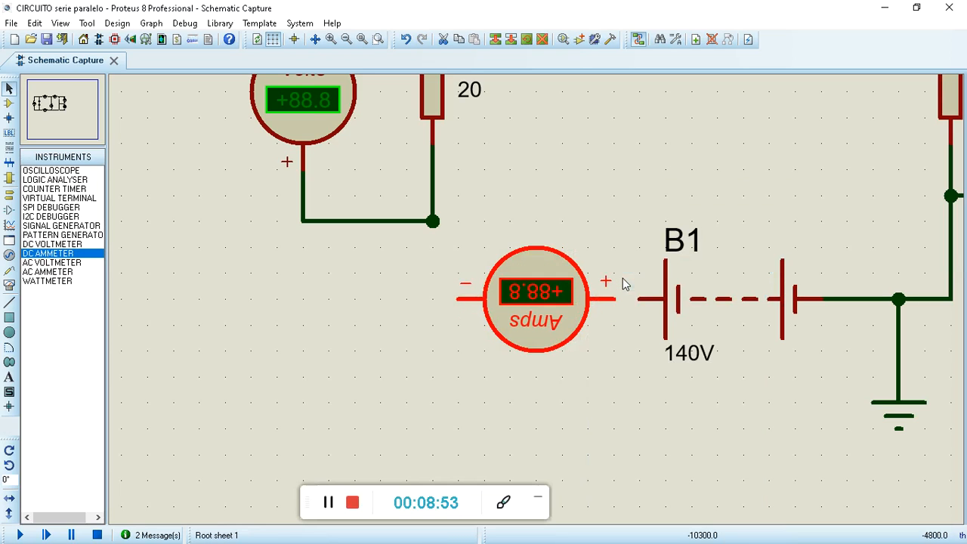
key(ctrl+z)
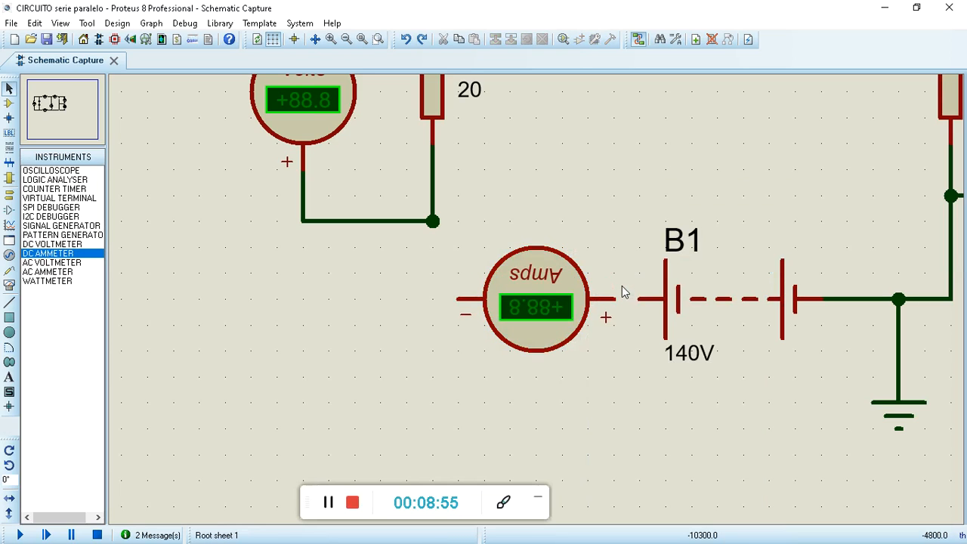
key(ctrl+z)
key(ctrl+z)
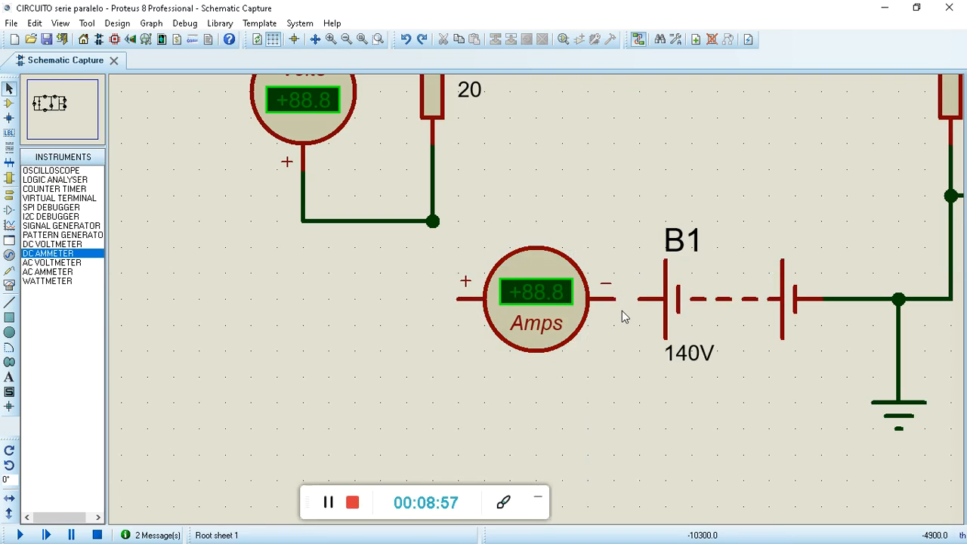
Step: Move the ammeter slightly away from B1 and mirror it horizontally so its positive terminal faces the battery
click(546, 338)
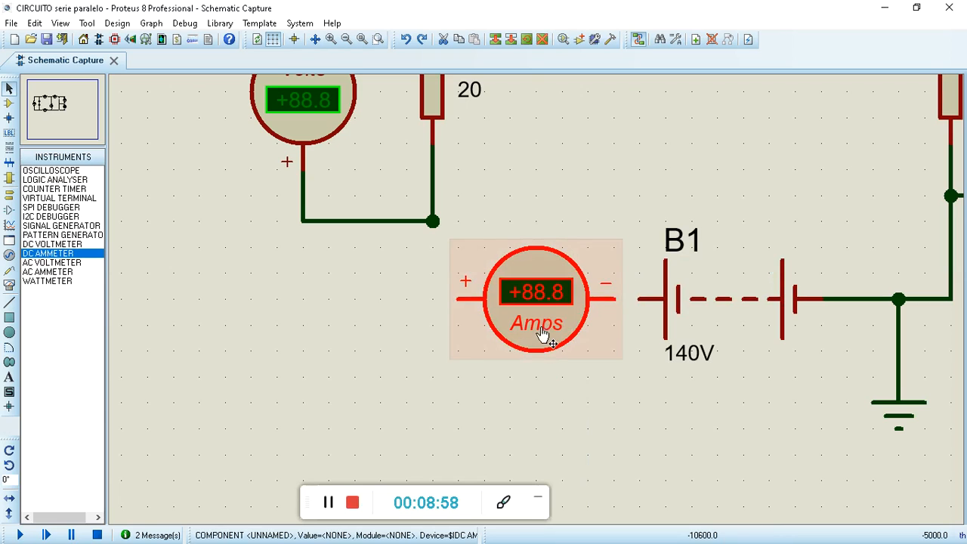
drag(544, 319, 514, 333)
click(630, 349)
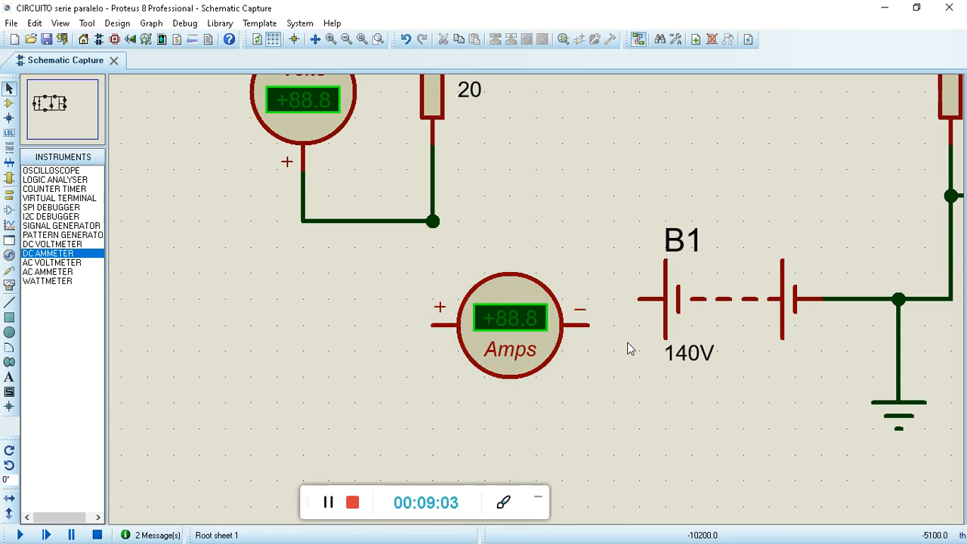
click(638, 300)
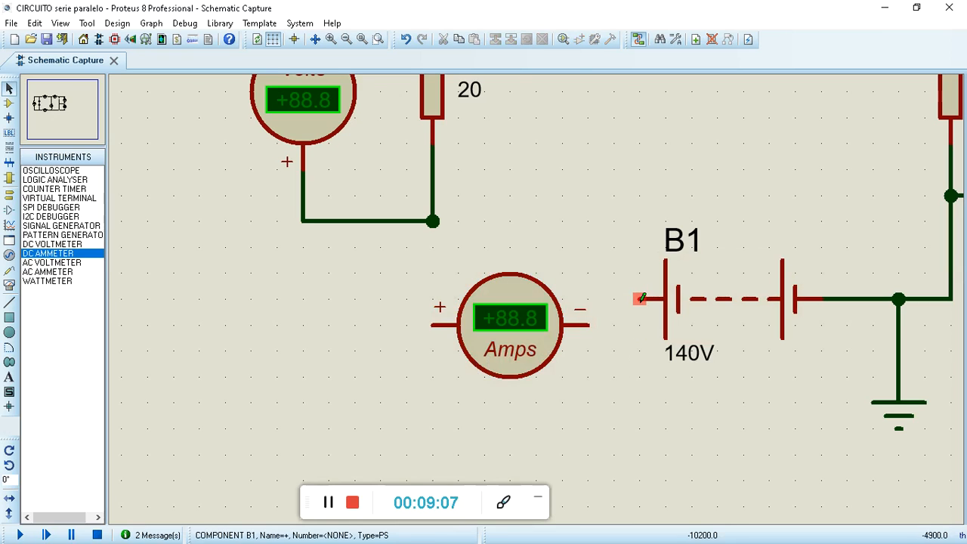
right_click(529, 332)
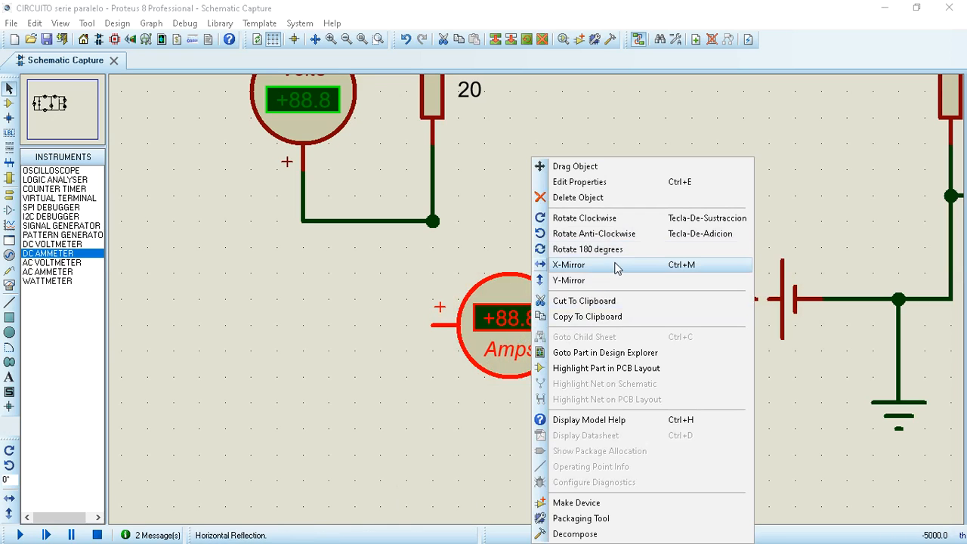
click(615, 269)
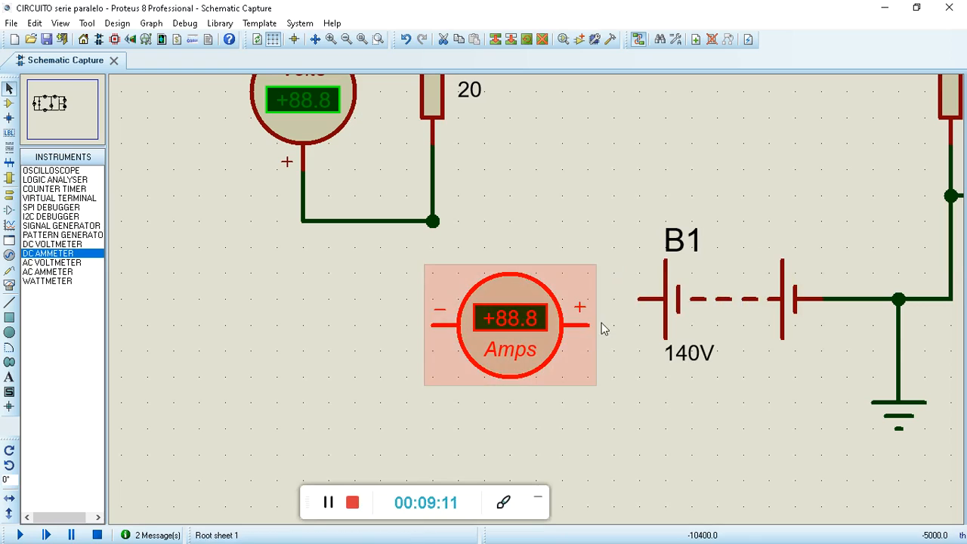
Step: Wire the ammeter in line with B1, its positive terminal to the battery and its negative terminal to the junction below R7
click(638, 299)
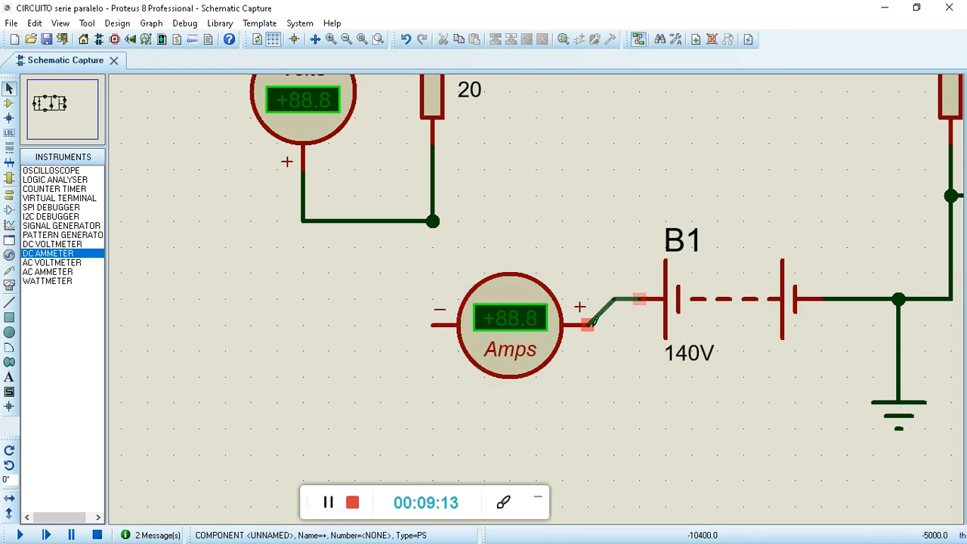
click(590, 322)
click(534, 314)
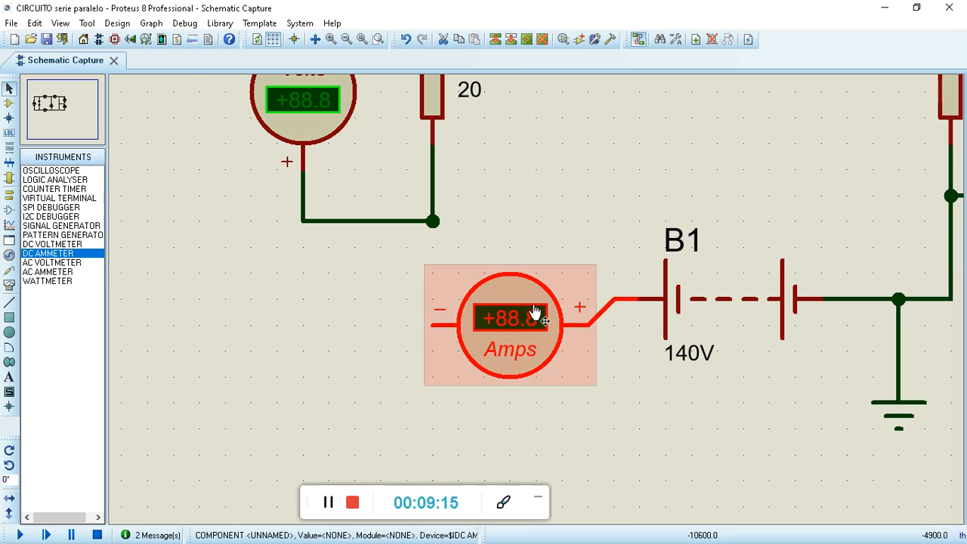
drag(532, 334, 536, 287)
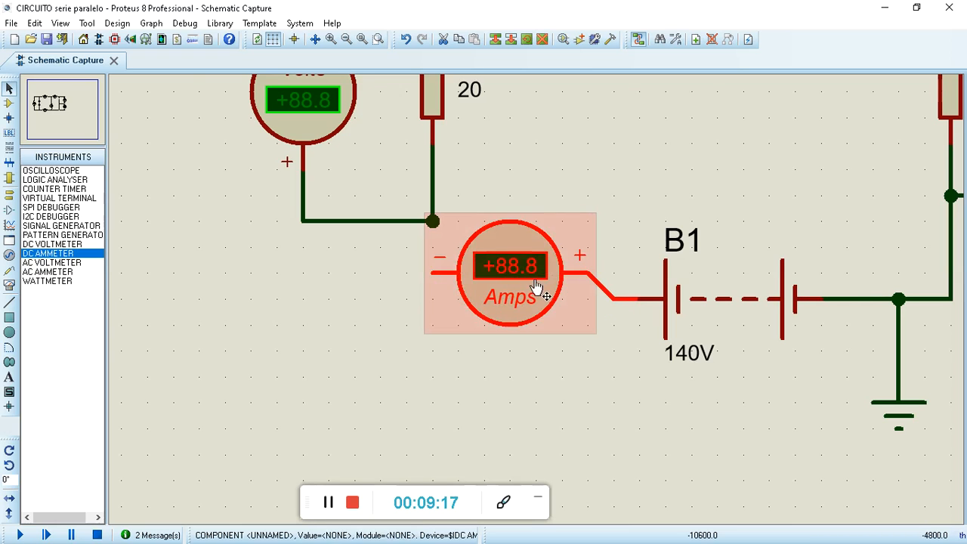
click(536, 381)
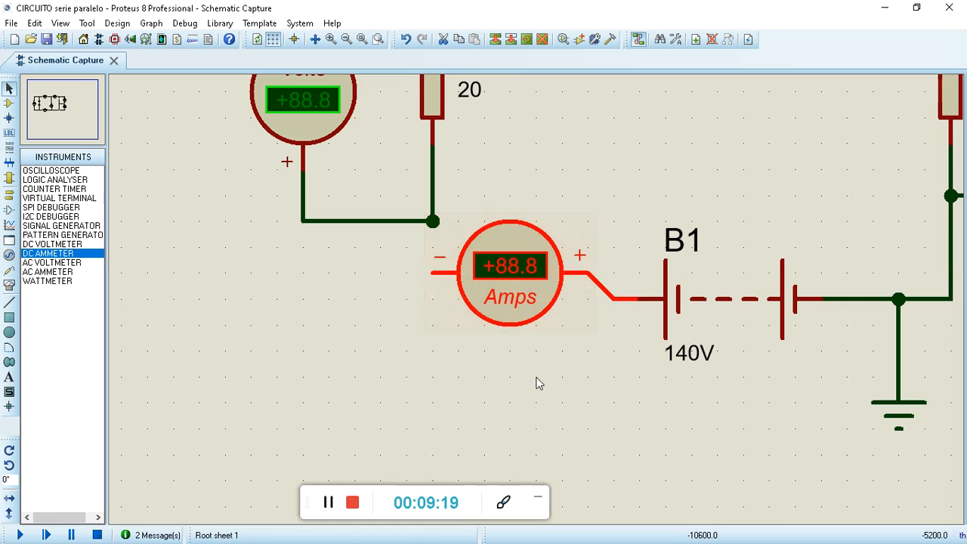
drag(513, 309, 539, 335)
click(458, 299)
click(432, 221)
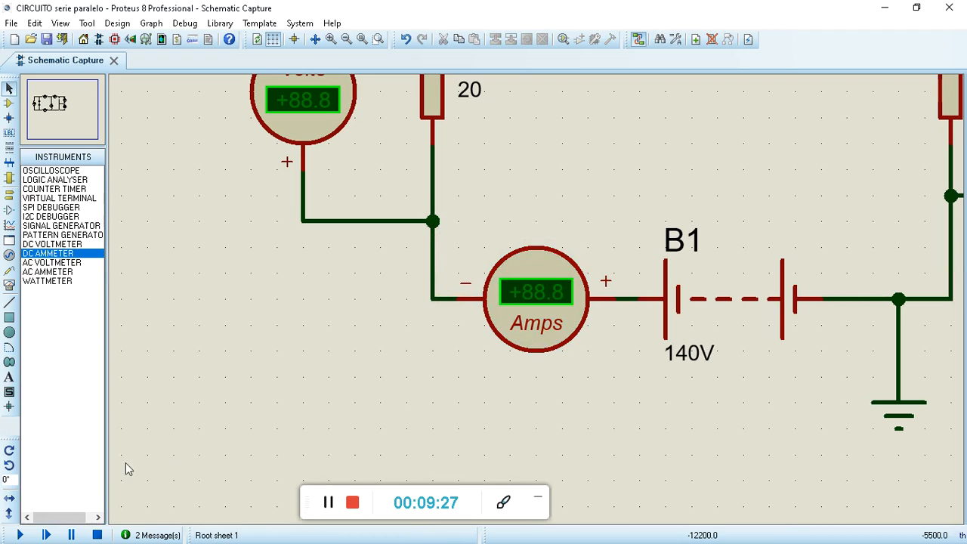
Step: Run the simulation and examine the ammeter reading and the voltmeter readings across R7, R8 and R9
click(21, 535)
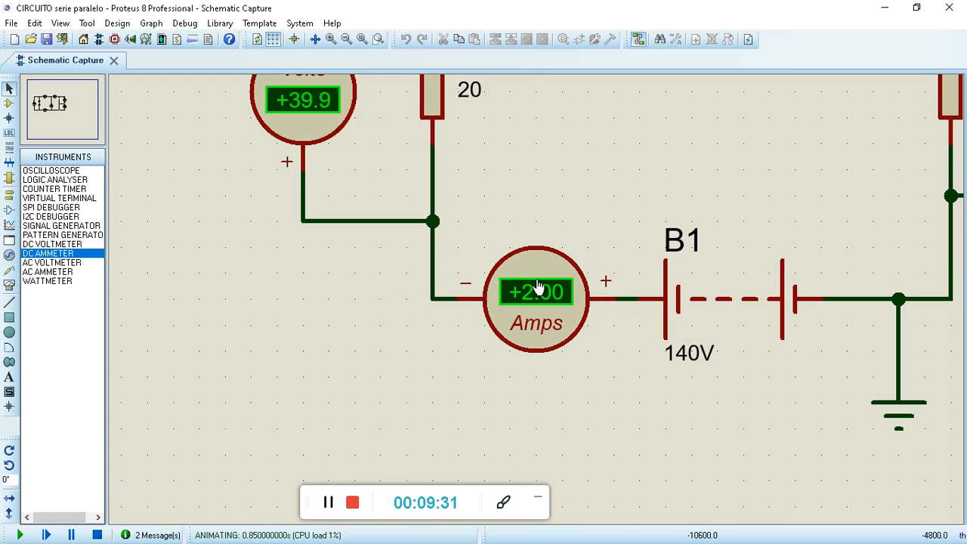
scroll(534, 302, down, 1)
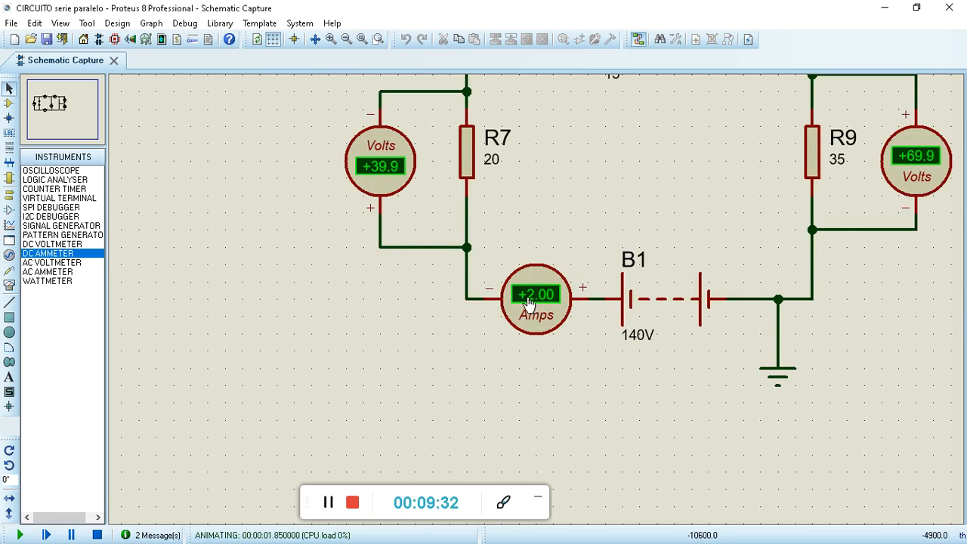
scroll(529, 299, down, 1)
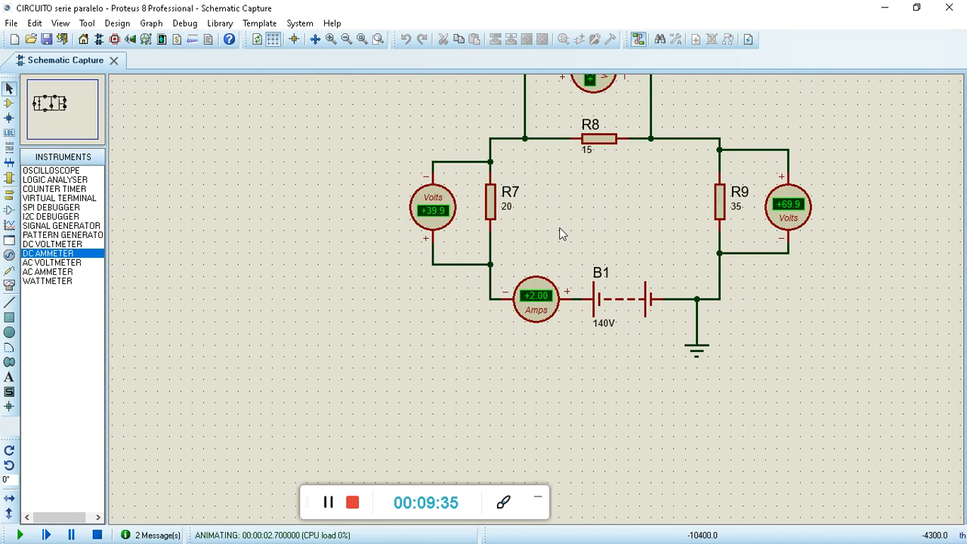
drag(582, 210, 529, 269)
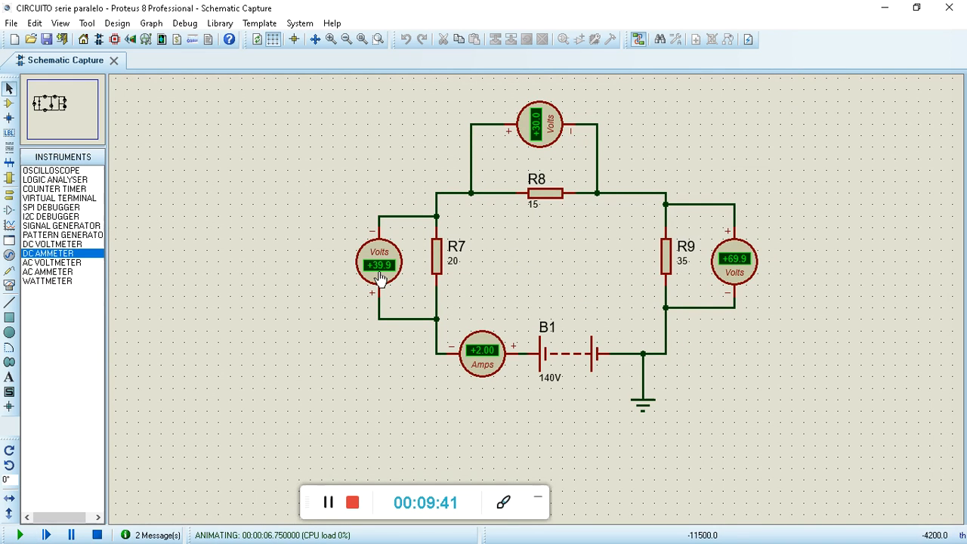
Step: Switch to the series circuit exercise in Adobe Acrobat Reader, check its calculated current and voltages, and return to the Proteus simulation
key(alt+Tab)
key(alt+Tab)
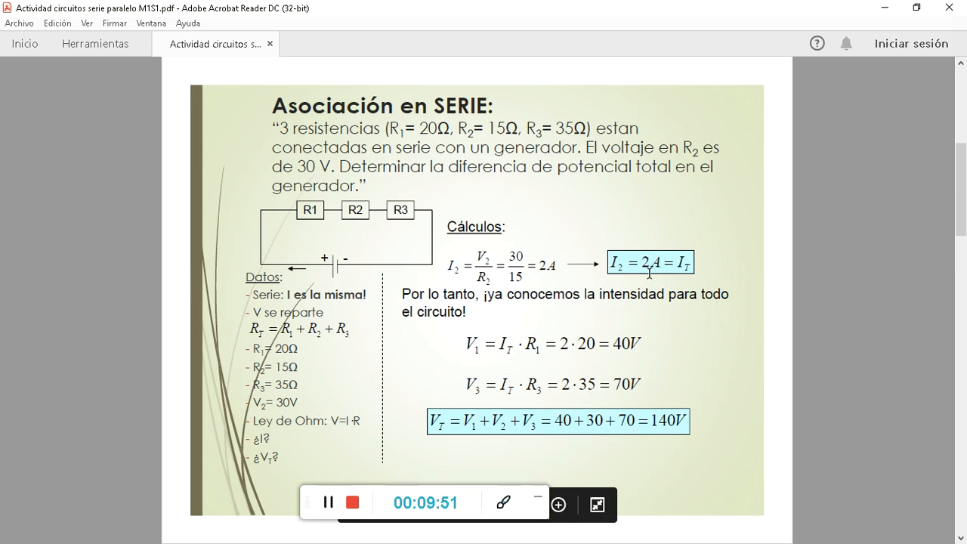
key(alt+Tab)
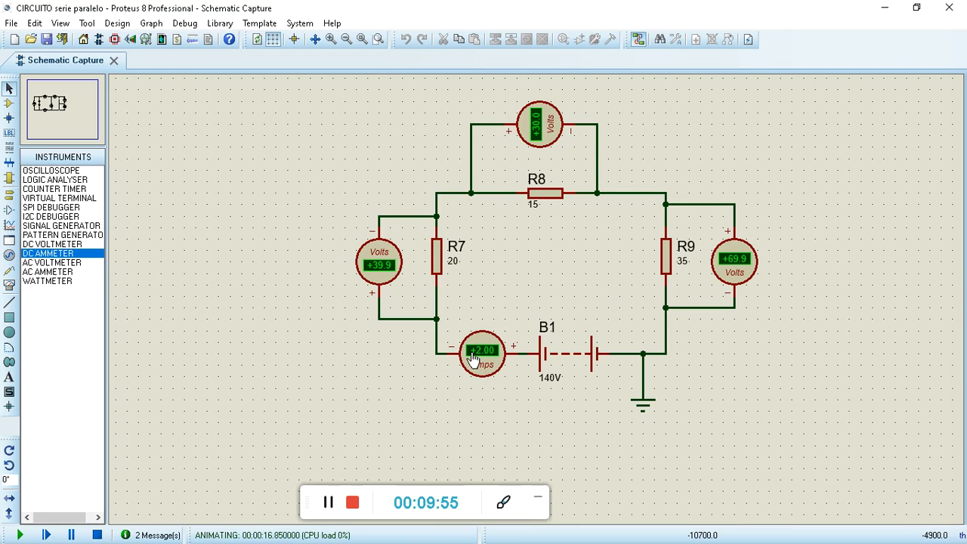
Step: Examine the voltmeter and ammeter readings, including the meters' polarity, in the BAT2 series circuit with R4, R5 and R6
scroll(548, 269, down, 3)
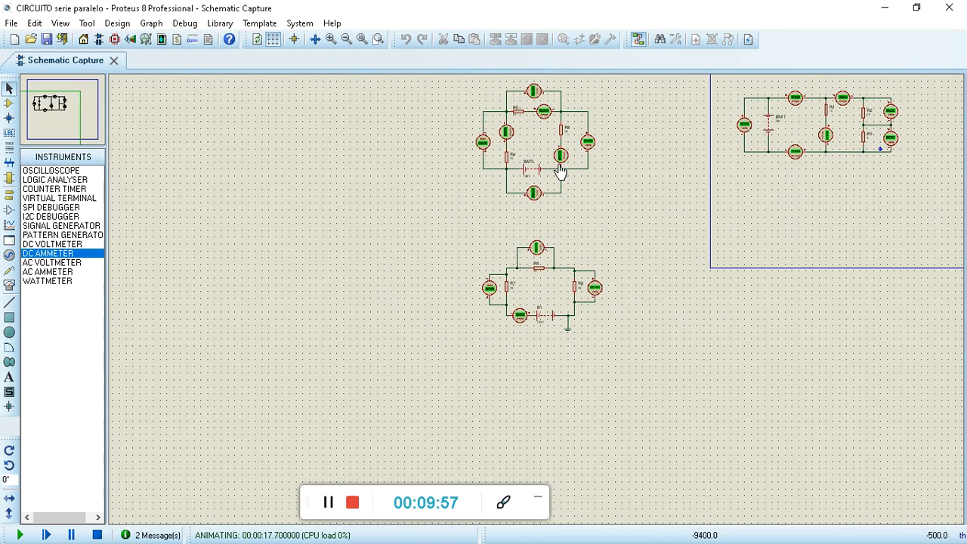
scroll(537, 123, up, 1)
scroll(555, 437, up, 1)
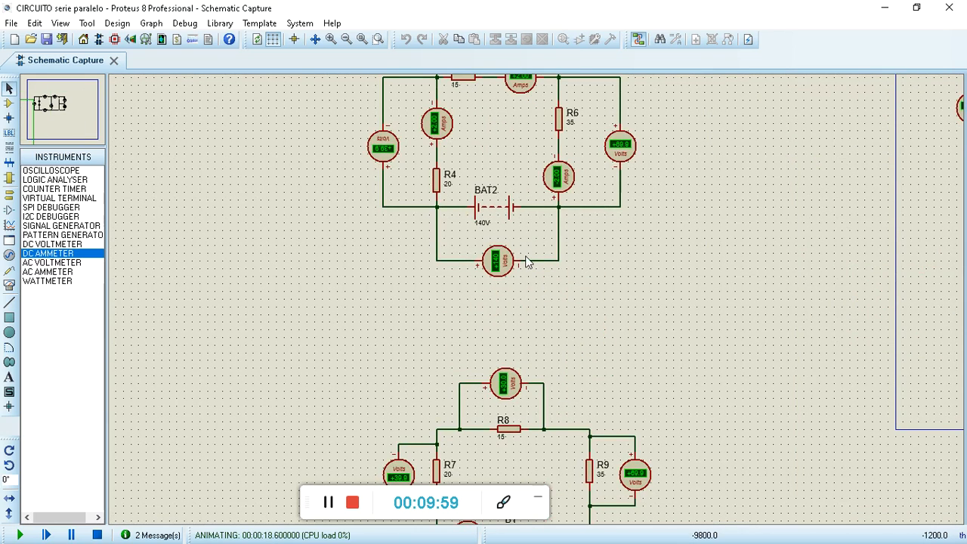
scroll(527, 262, down, 1)
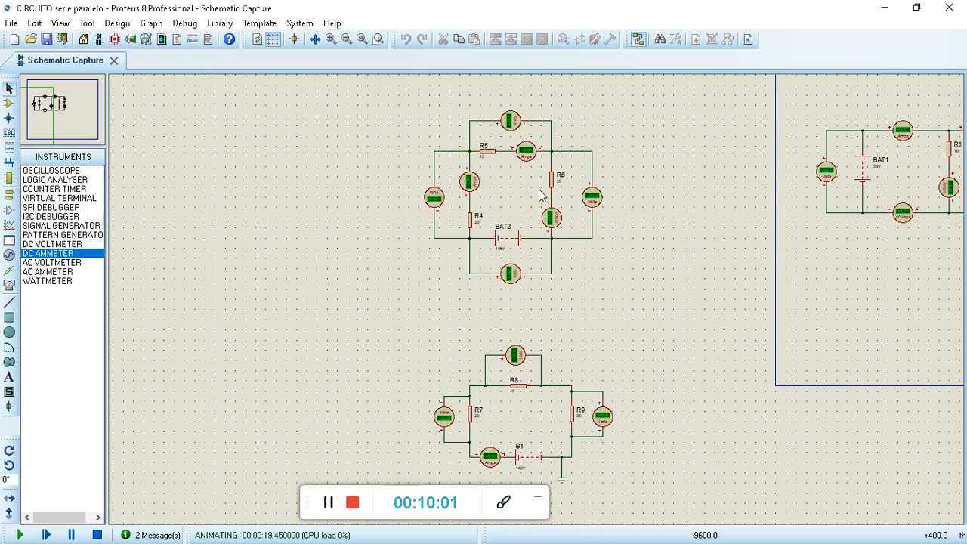
scroll(534, 192, up, 1)
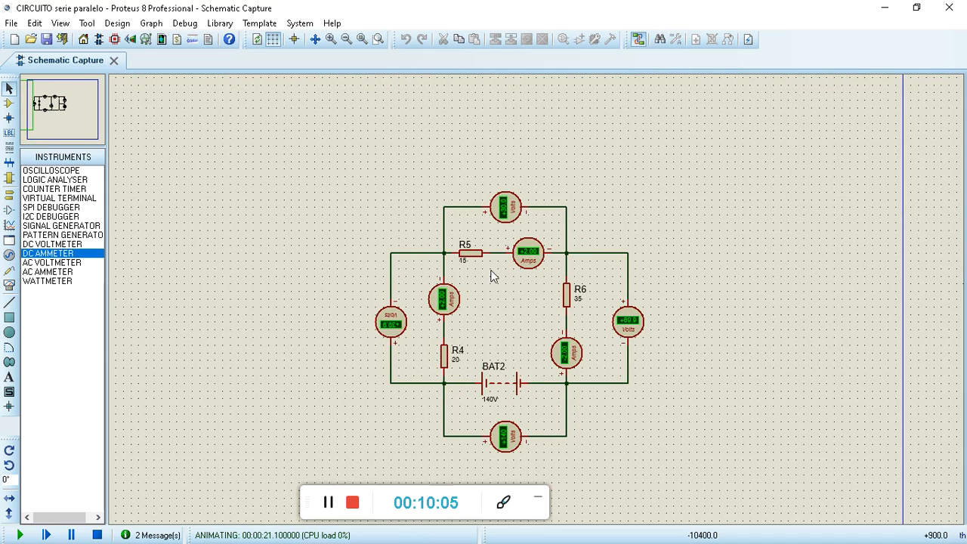
scroll(491, 275, down, 1)
scroll(514, 295, up, 2)
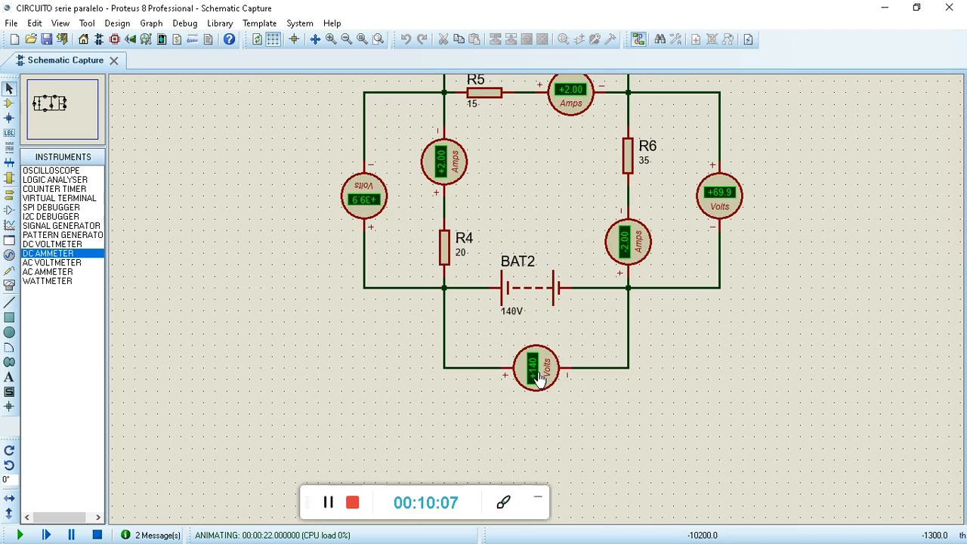
scroll(537, 380, up, 1)
scroll(529, 236, down, 2)
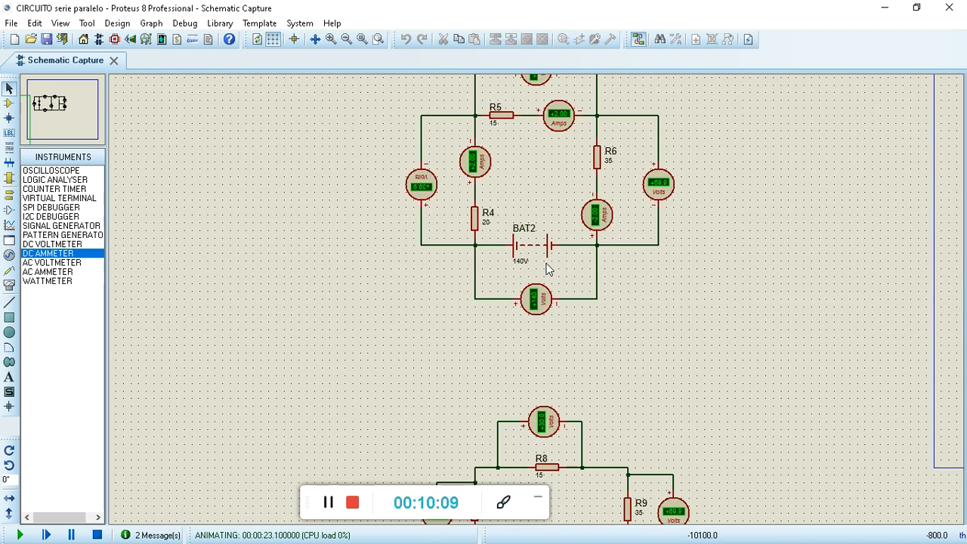
scroll(551, 263, up, 1)
scroll(476, 287, down, 1)
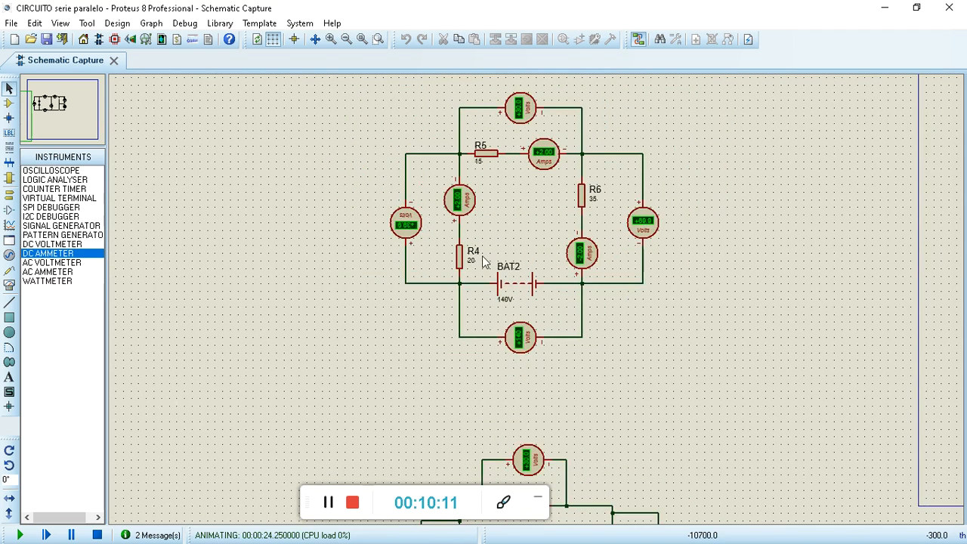
scroll(540, 305, up, 1)
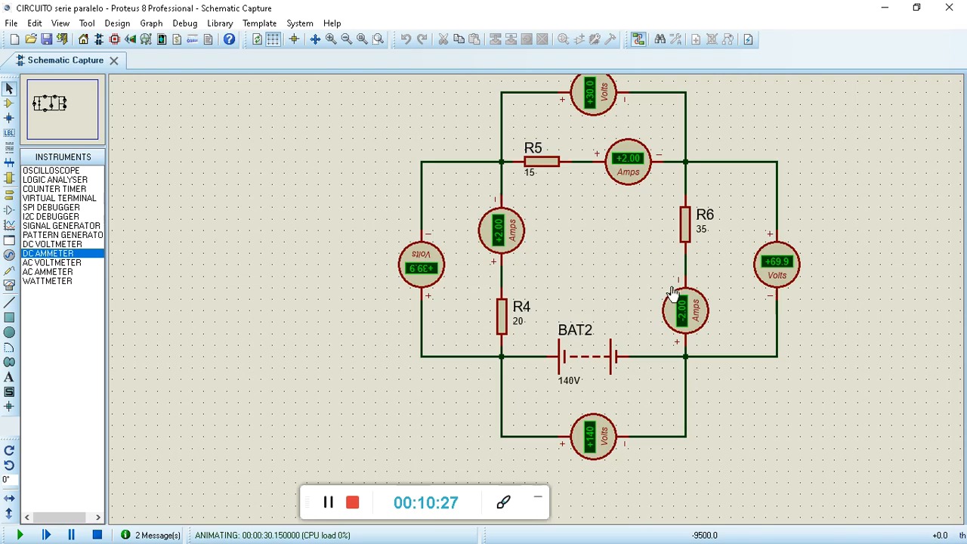
scroll(672, 294, up, 1)
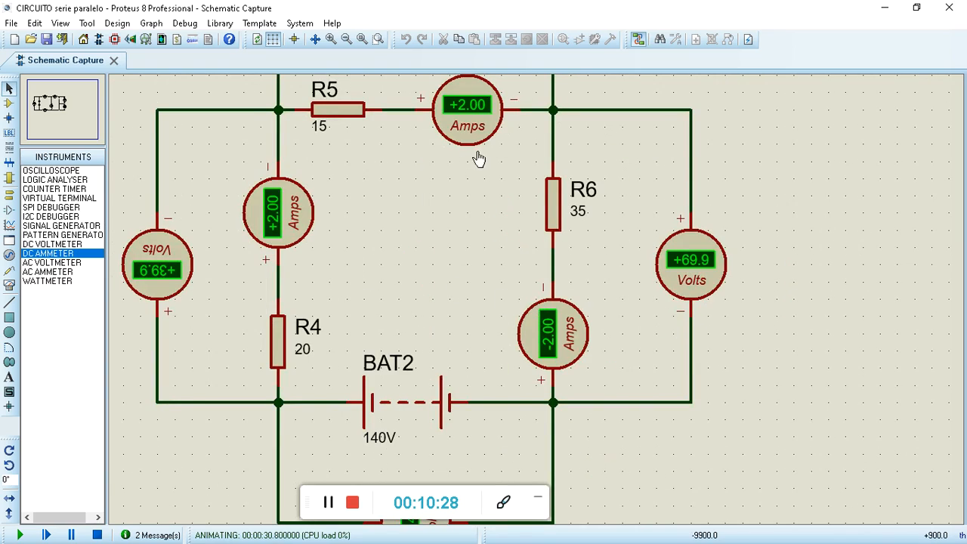
scroll(500, 195, down, 4)
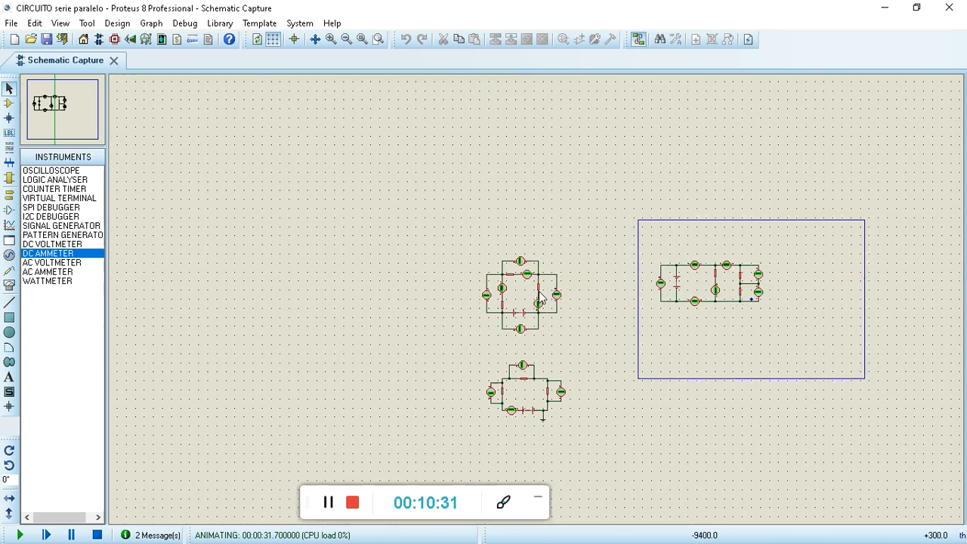
Step: Stop the running simulation
scroll(556, 423, up, 1)
drag(604, 281, 506, 321)
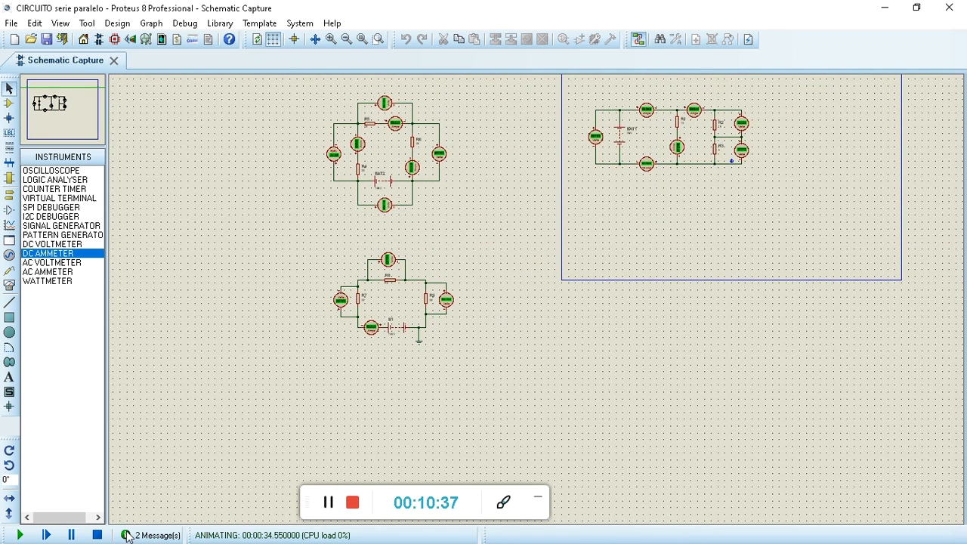
click(97, 535)
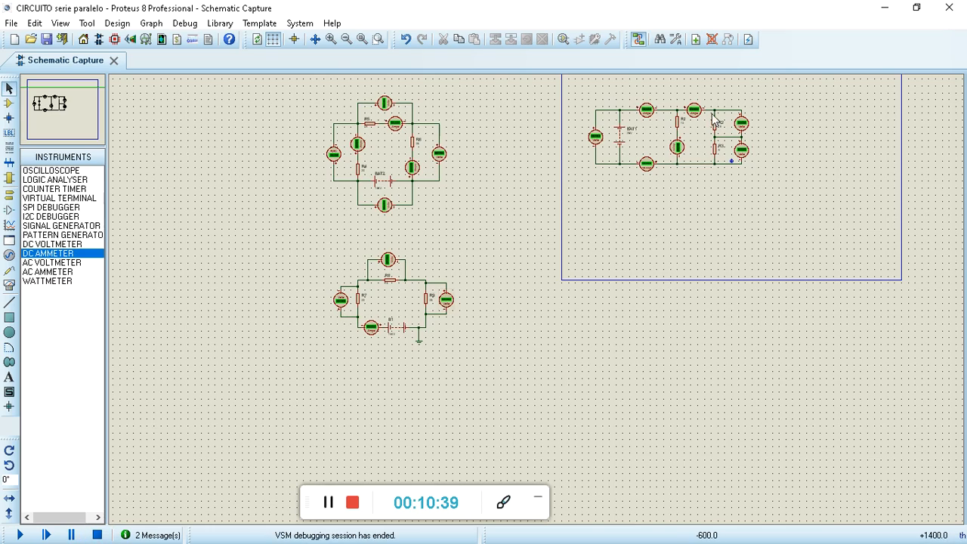
Step: Examine the series-parallel reference circuit with BAT1, R1, R2 and R3, including how its ammeters and voltmeters are connected
scroll(714, 121, up, 1)
scroll(470, 355, down, 1)
scroll(539, 451, up, 1)
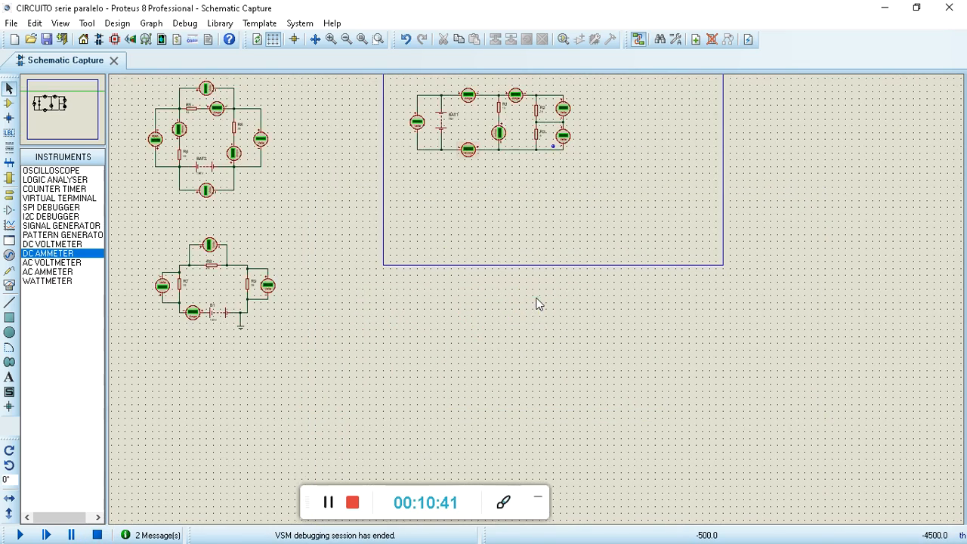
scroll(492, 97, up, 2)
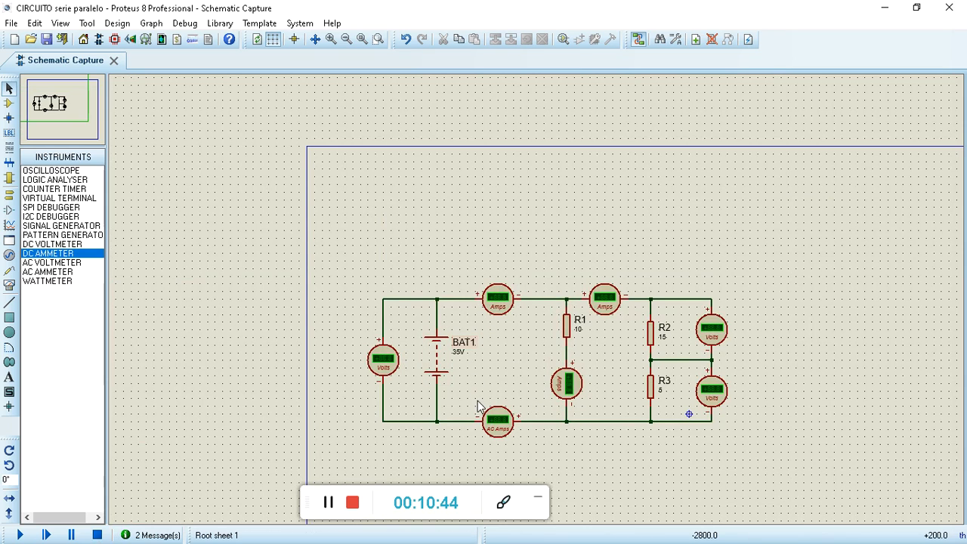
scroll(547, 316, down, 2)
scroll(538, 305, up, 2)
scroll(538, 301, down, 1)
scroll(538, 300, down, 2)
scroll(548, 400, up, 2)
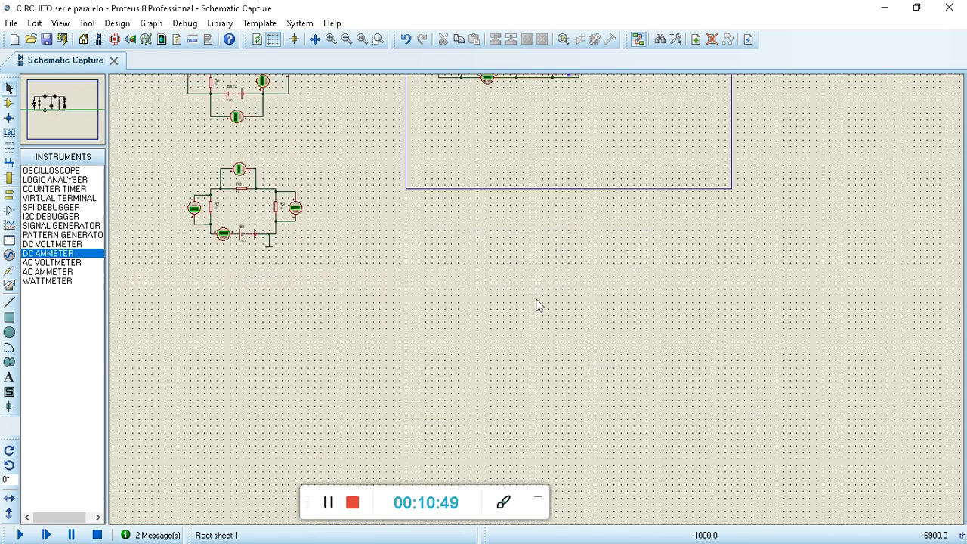
Step: Place a battery and three resistors in the empty area below the sheet border, with the battery to the left of the resistors
click(9, 103)
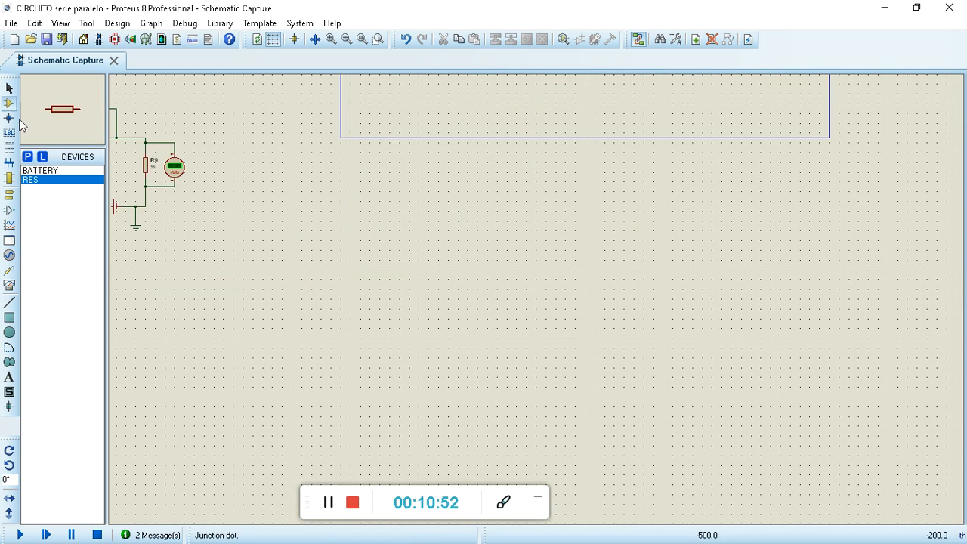
click(48, 172)
click(489, 281)
click(477, 278)
click(34, 181)
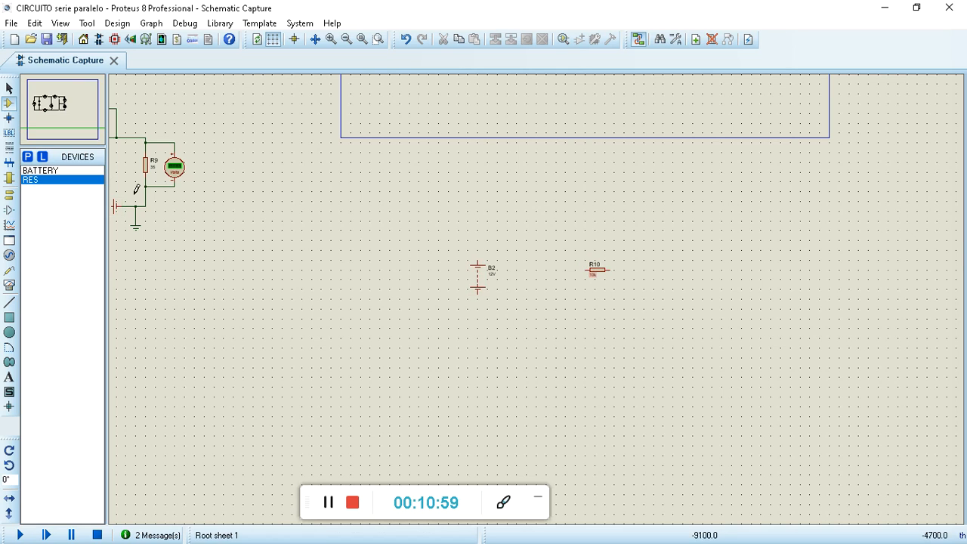
click(35, 182)
click(682, 243)
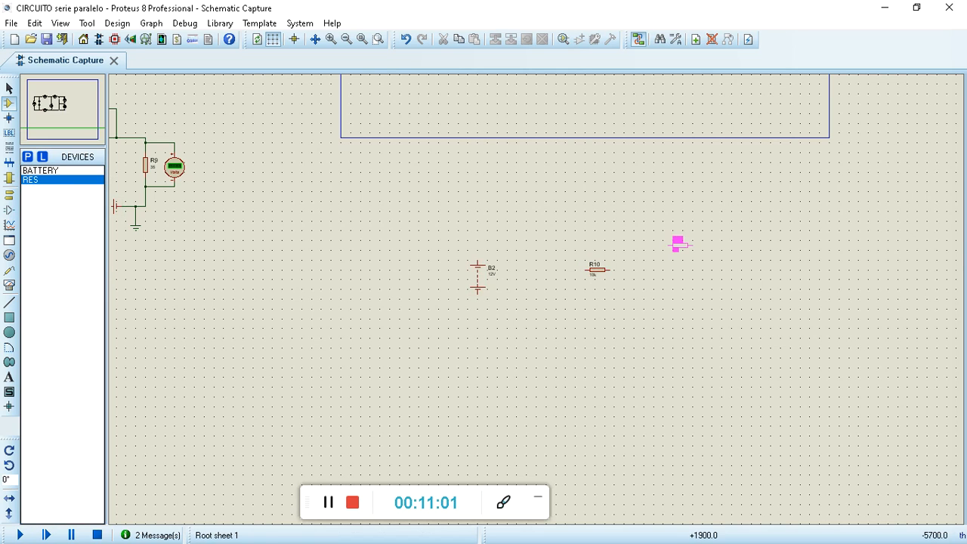
click(689, 306)
Step: Rotate resistors R10, R11 and R12 clockwise by 90 degrees so they stand vertically
scroll(620, 291, up, 2)
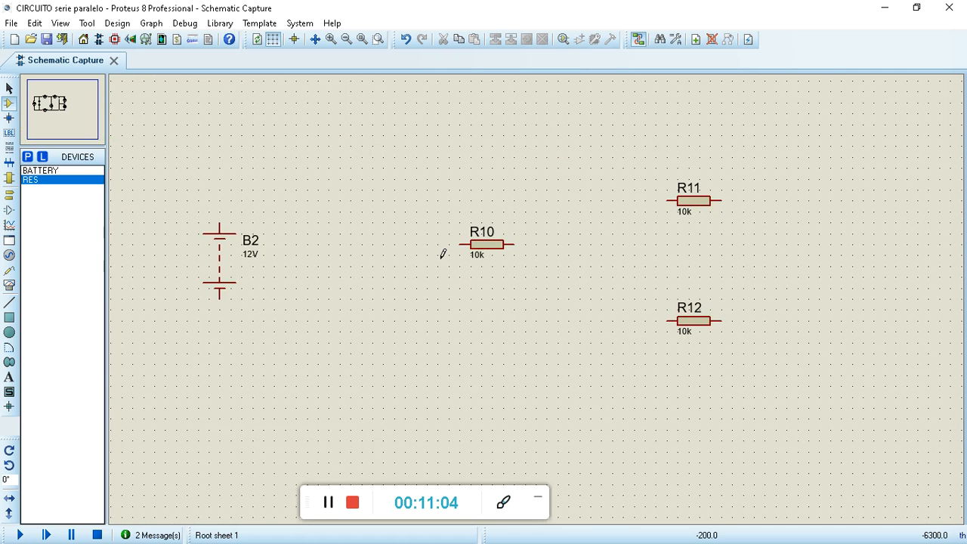
right_click(491, 254)
click(561, 231)
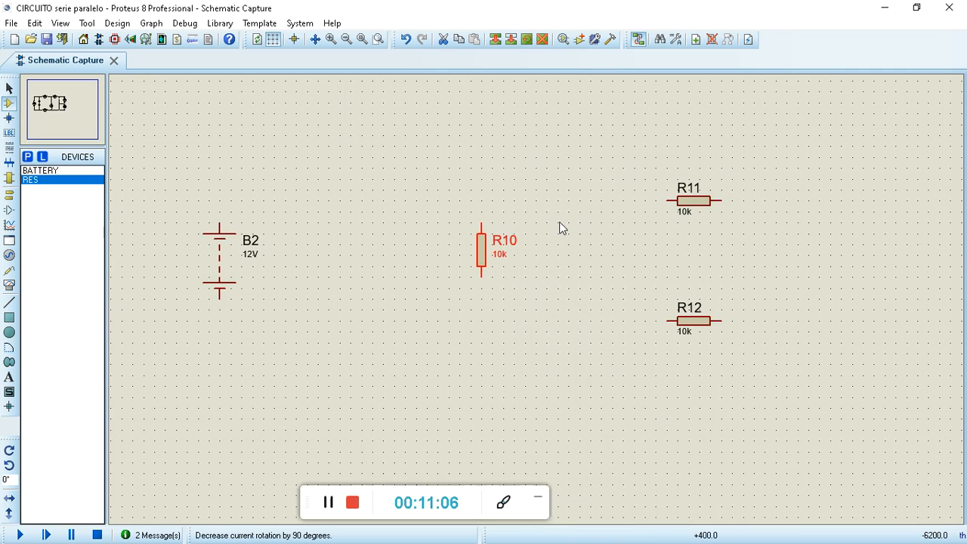
right_click(693, 212)
click(758, 218)
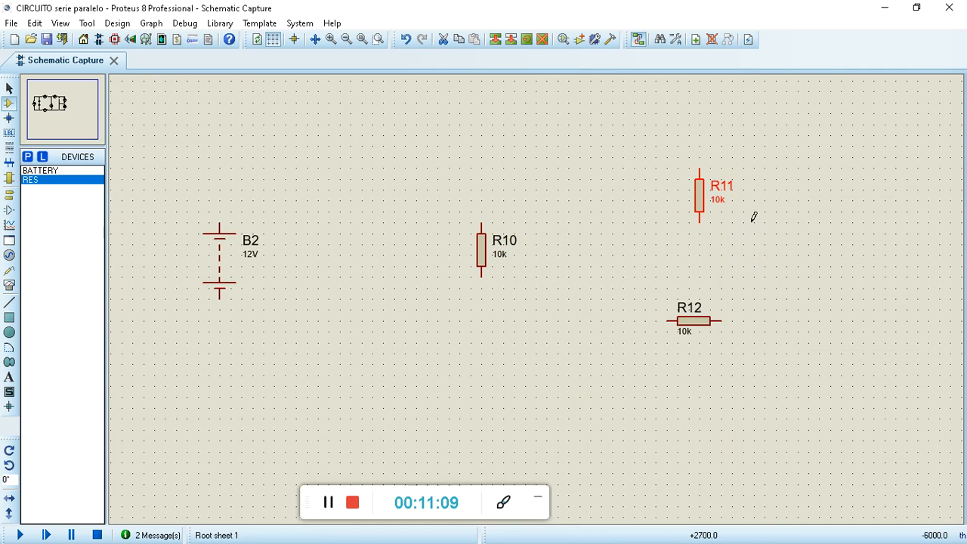
right_click(678, 313)
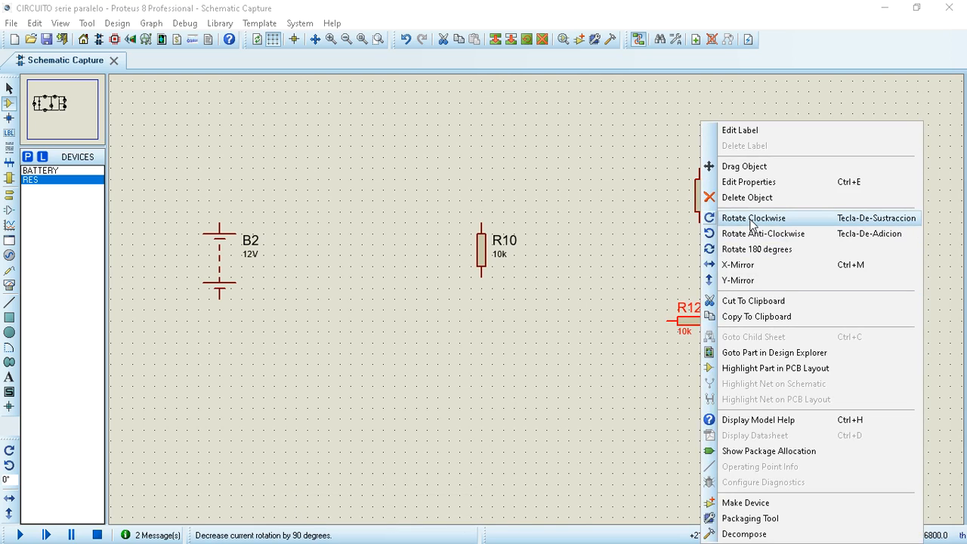
click(753, 216)
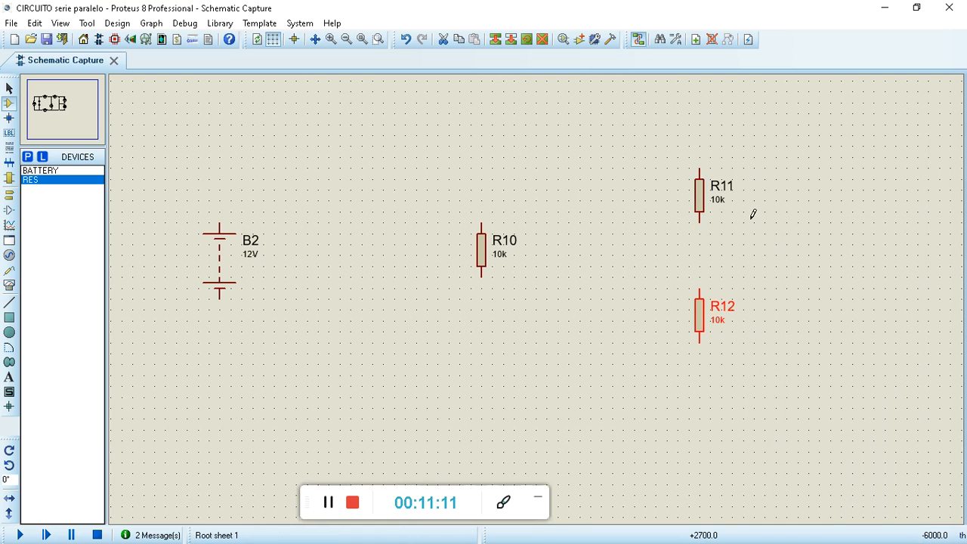
Step: Wire the upper terminals of B2, R10 and R11 together, and connect the lower end of R11 to R12
click(220, 221)
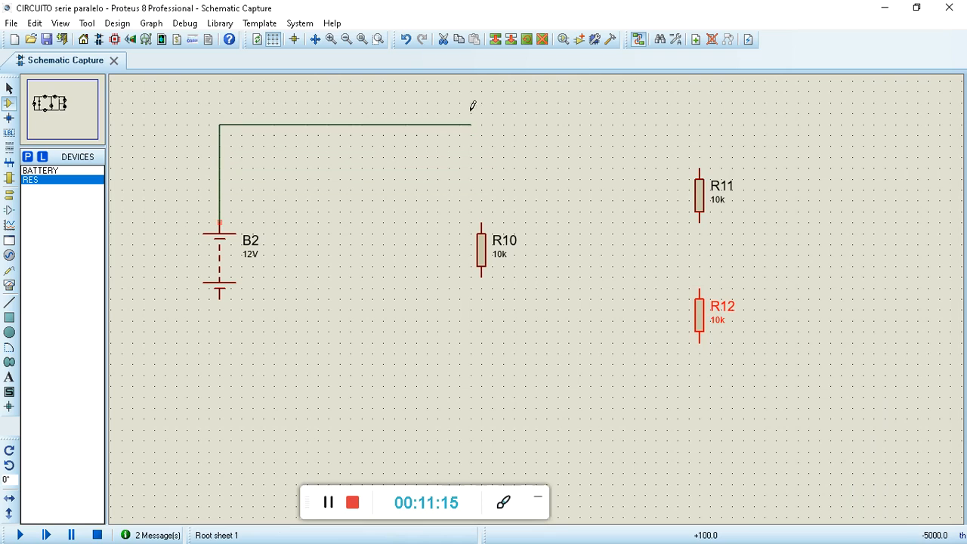
click(482, 216)
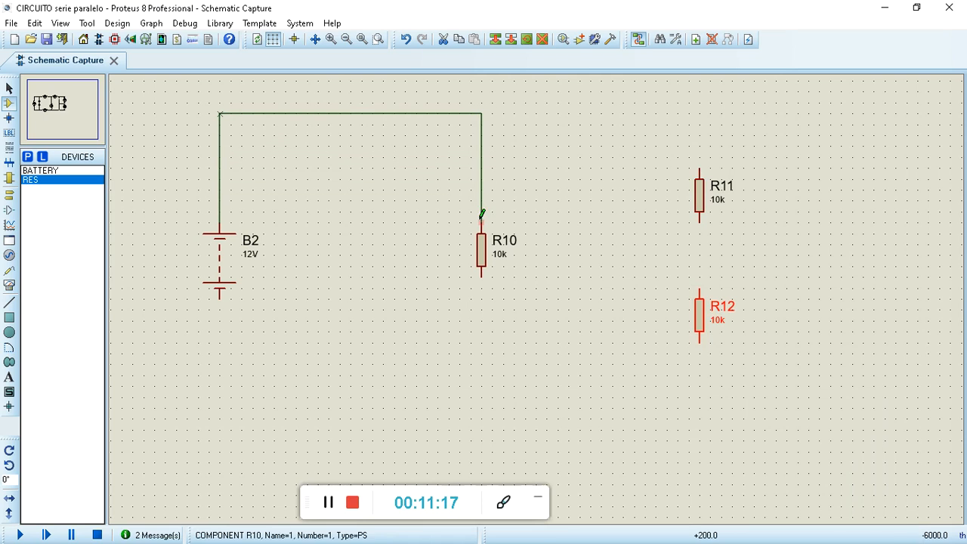
click(699, 167)
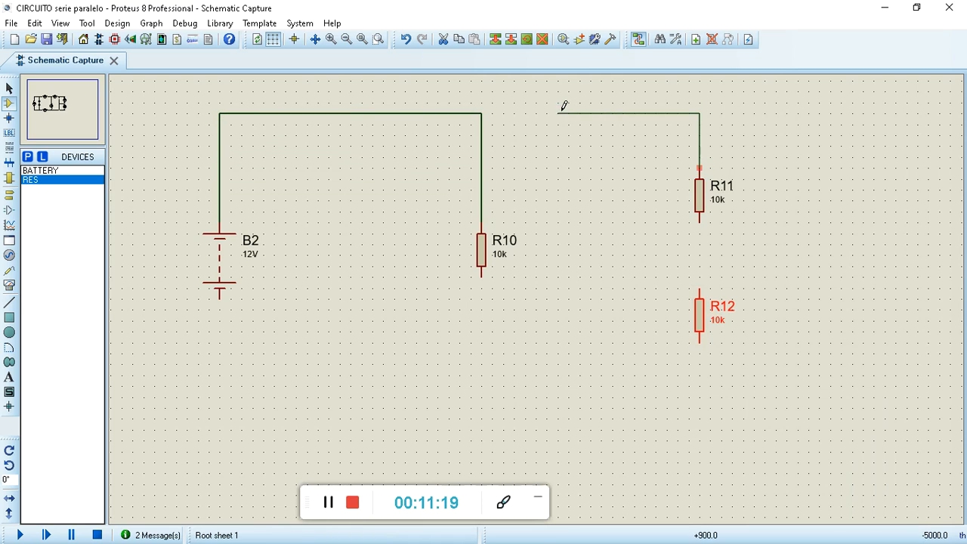
click(484, 112)
click(700, 220)
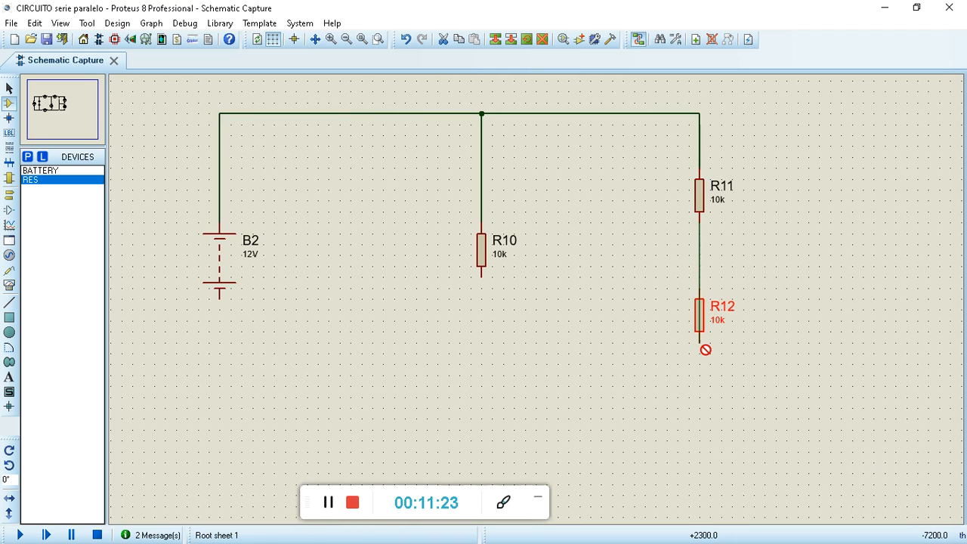
click(699, 291)
Step: Wire the lower ends of R10 and R12 together and connect B2's lower terminal to the junction below R10
click(481, 275)
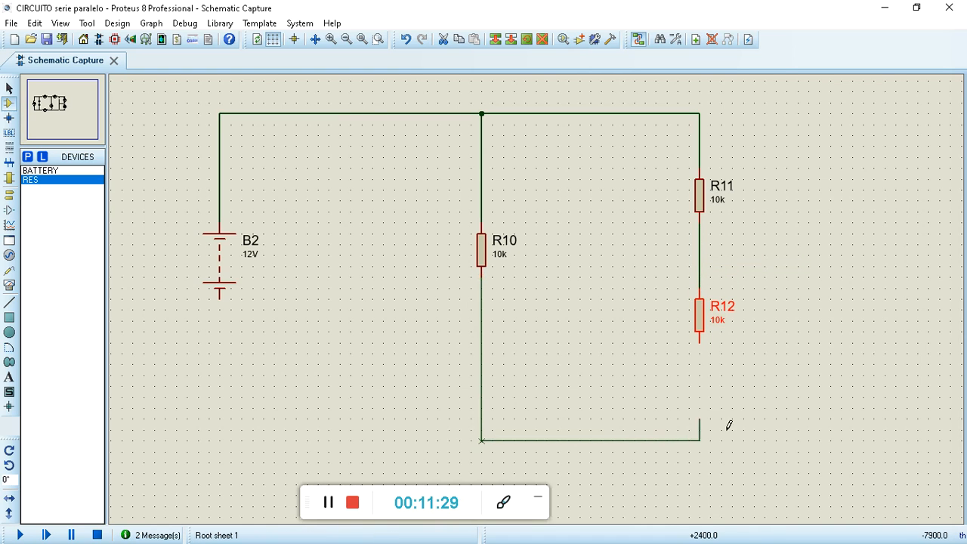
click(699, 341)
click(219, 297)
click(481, 441)
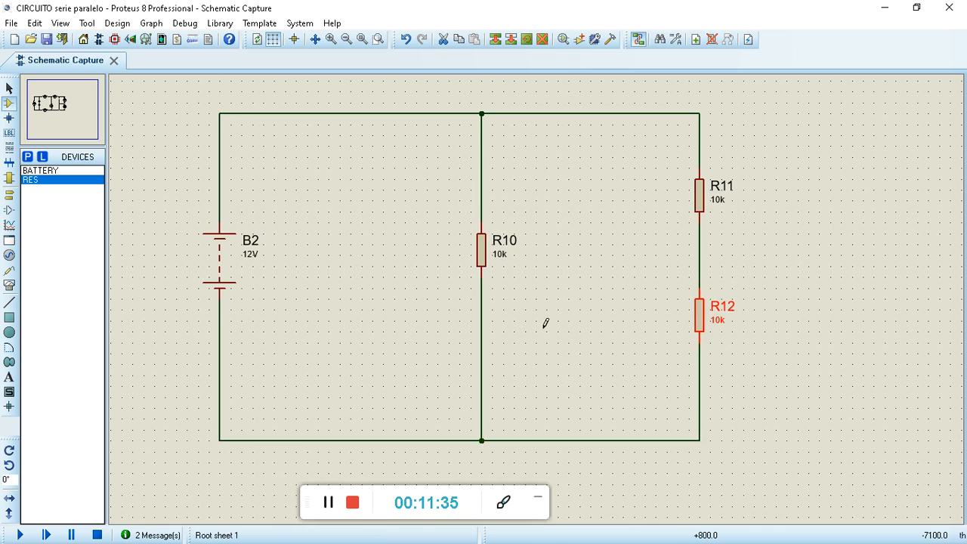
Step: Place a ground terminal below the circuit and wire it to the bottom wire between B2 and R10
scroll(546, 321, down, 2)
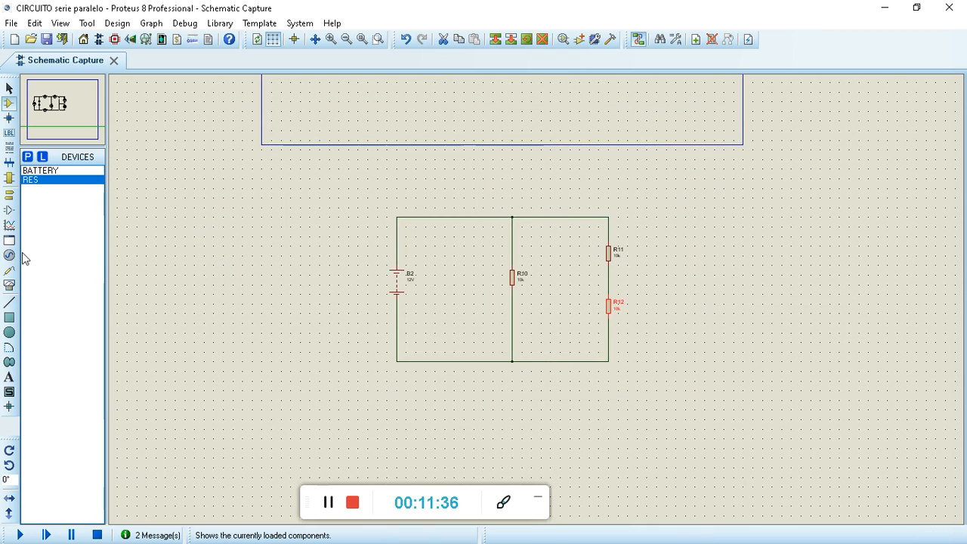
click(9, 193)
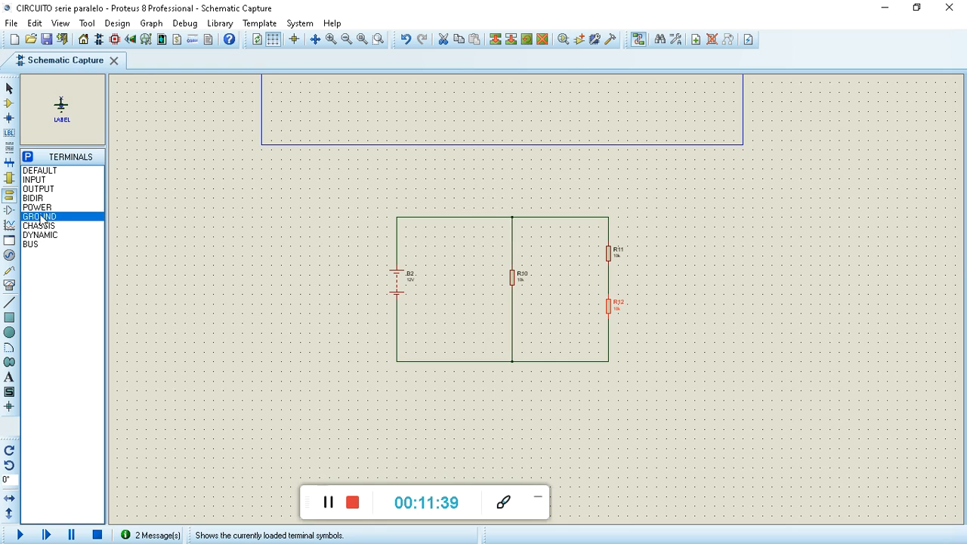
click(42, 207)
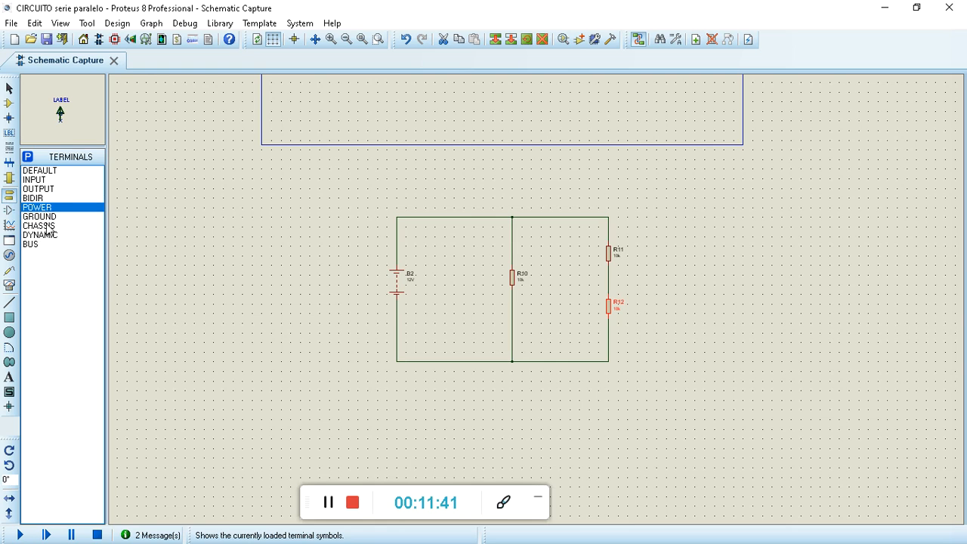
click(48, 227)
click(46, 217)
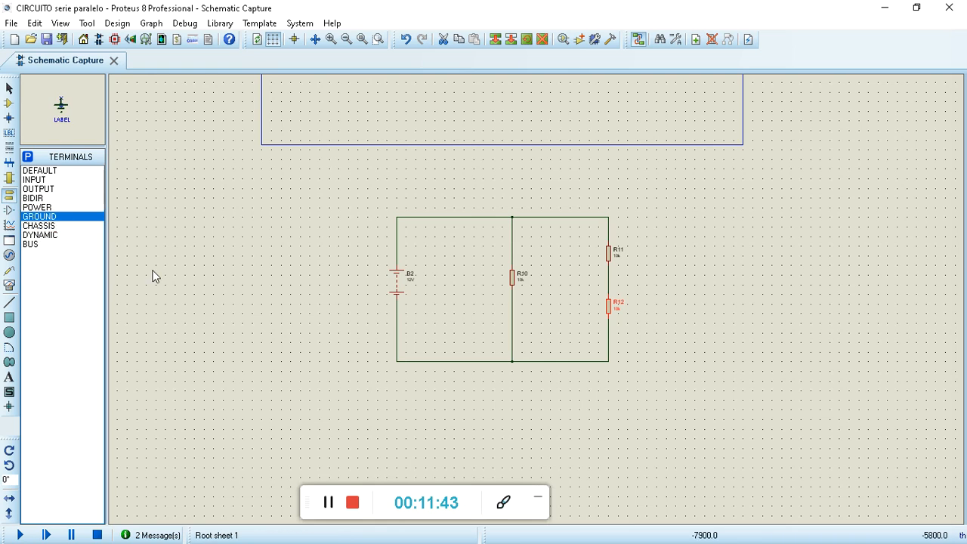
scroll(460, 390, up, 3)
click(505, 251)
click(487, 225)
click(491, 222)
click(487, 129)
Step: Place a DC ammeter just below the top wire between B2 and R10
scroll(579, 265, down, 3)
scroll(579, 265, down, 2)
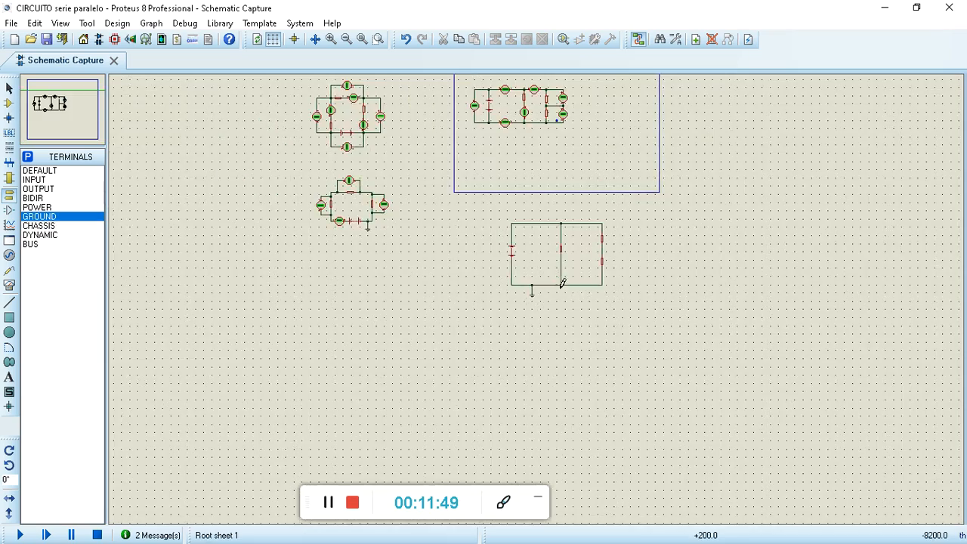
scroll(557, 282, up, 2)
scroll(537, 291, up, 1)
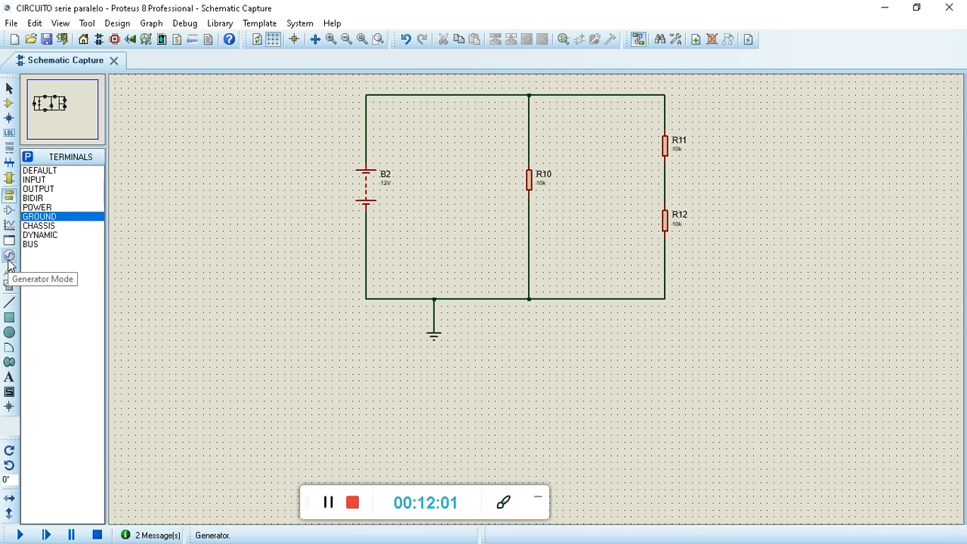
click(10, 285)
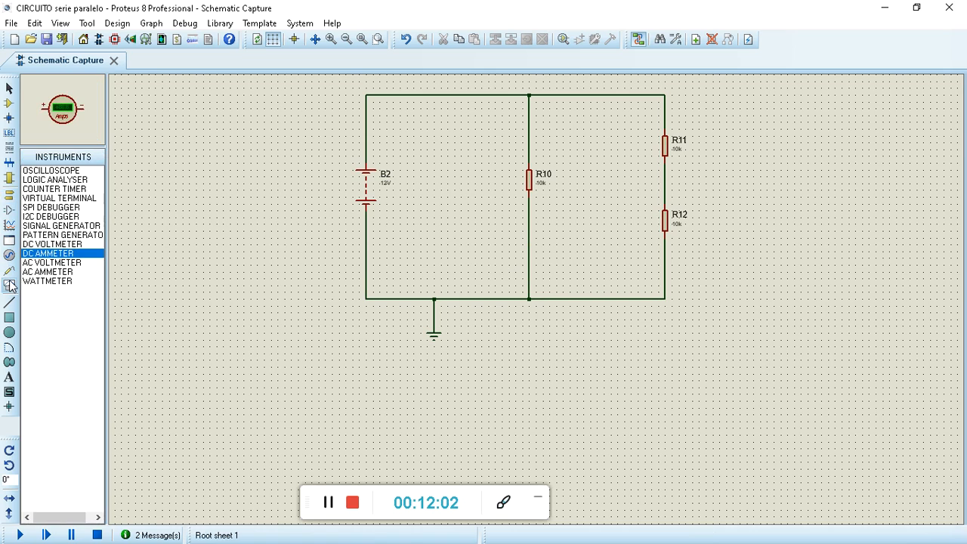
click(65, 261)
click(68, 254)
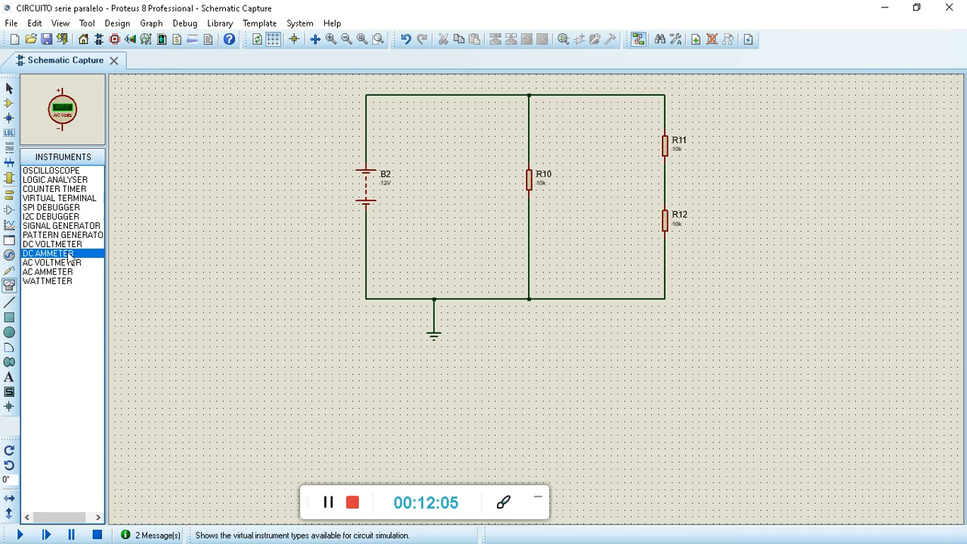
scroll(465, 130, up, 1)
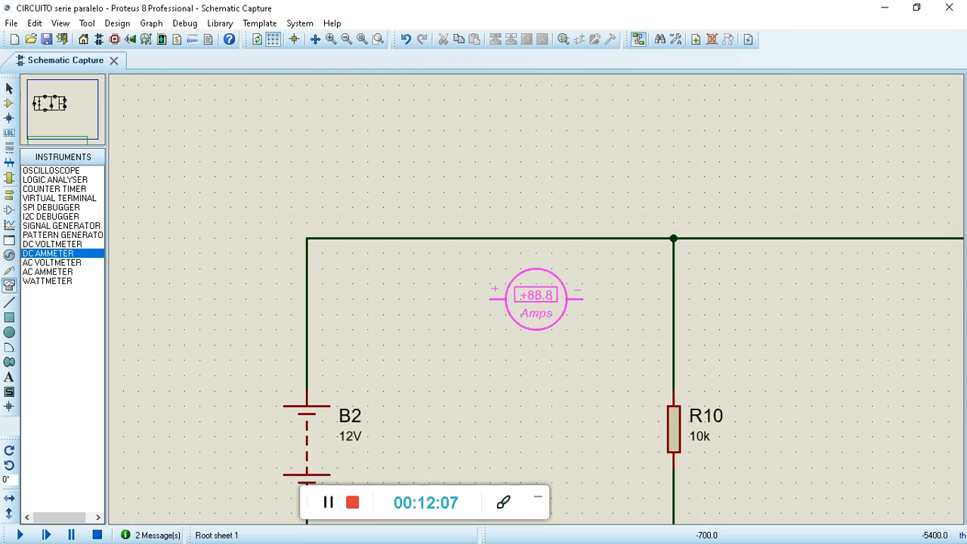
click(464, 287)
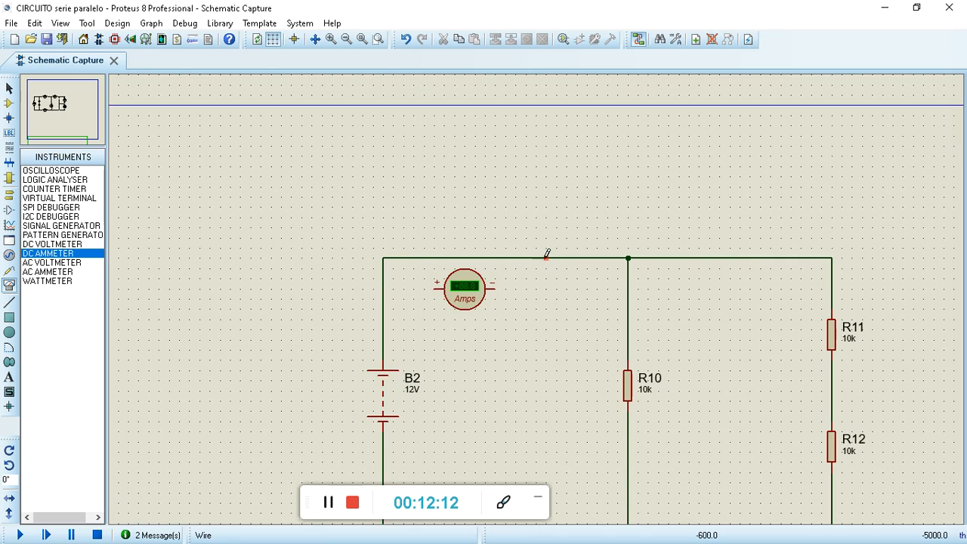
Step: Delete the wire running from B2's upper terminal to the junction above R10
click(9, 89)
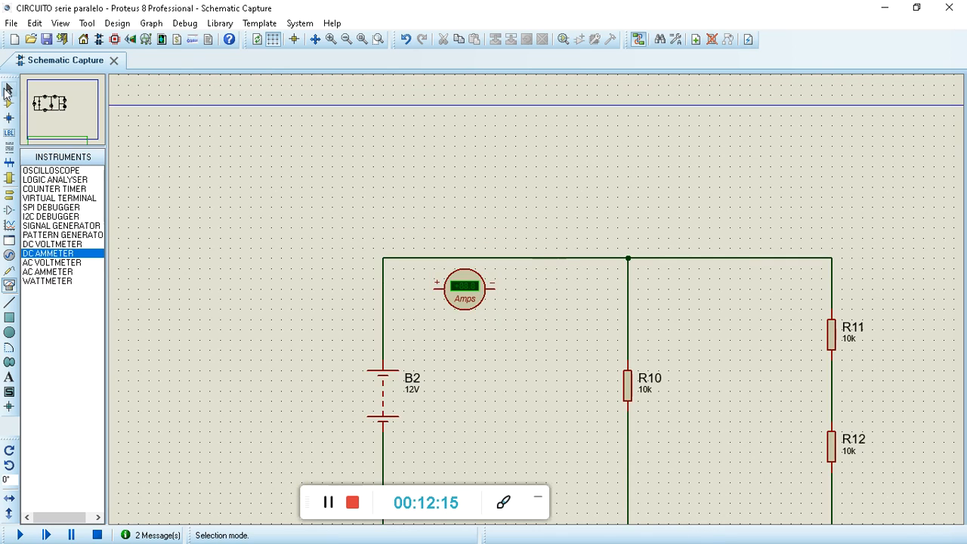
click(544, 258)
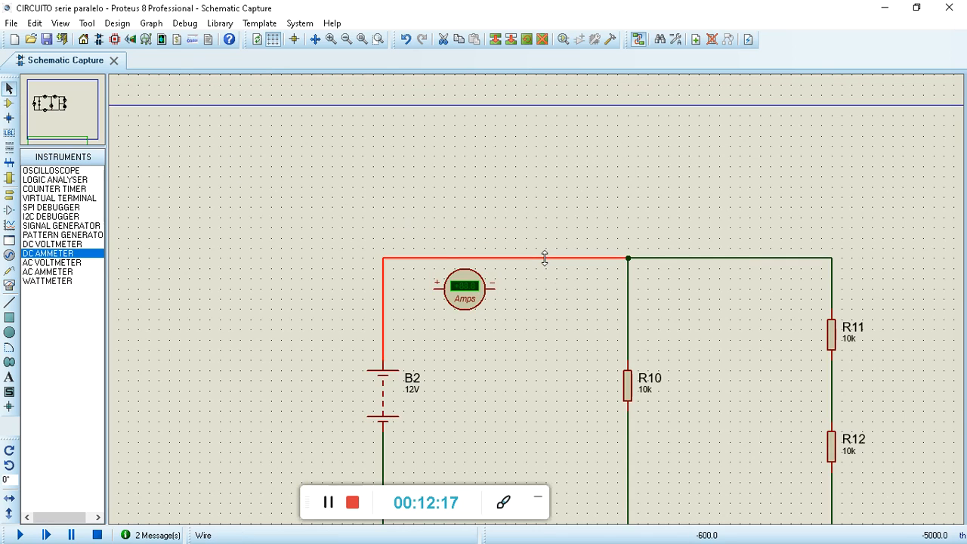
key(Delete)
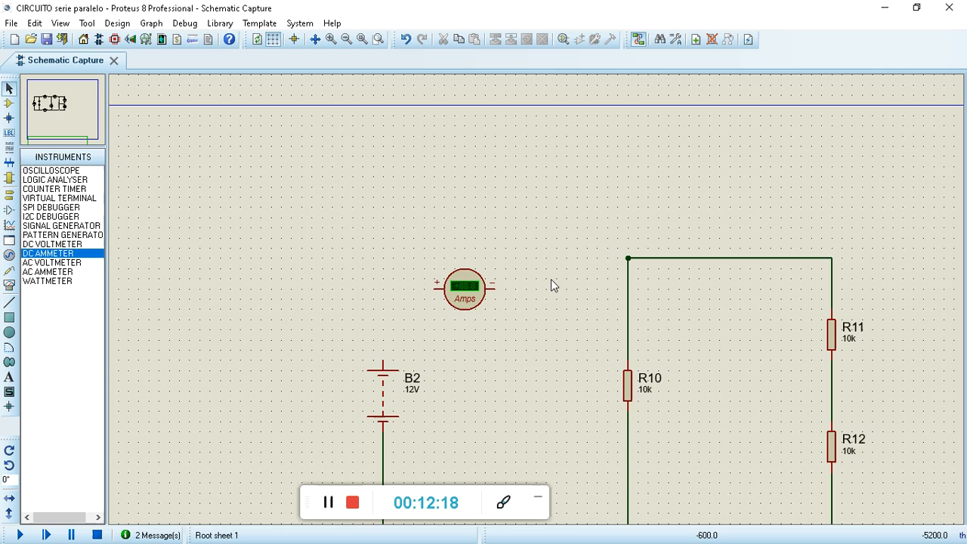
Step: Move the ammeter up in line with the top wire and connect it between B2 (positive side) and the R10 junction (negative side)
click(466, 295)
drag(466, 296, 466, 265)
click(383, 362)
click(437, 259)
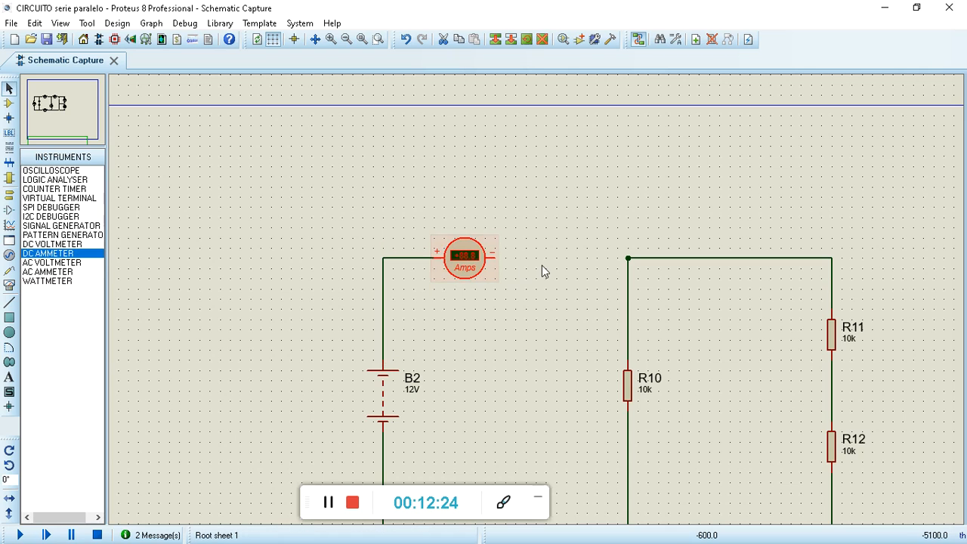
click(511, 297)
click(497, 256)
click(628, 258)
Step: Delete the wire between the junction above R10 and the upper end of R11
click(719, 258)
key(Delete)
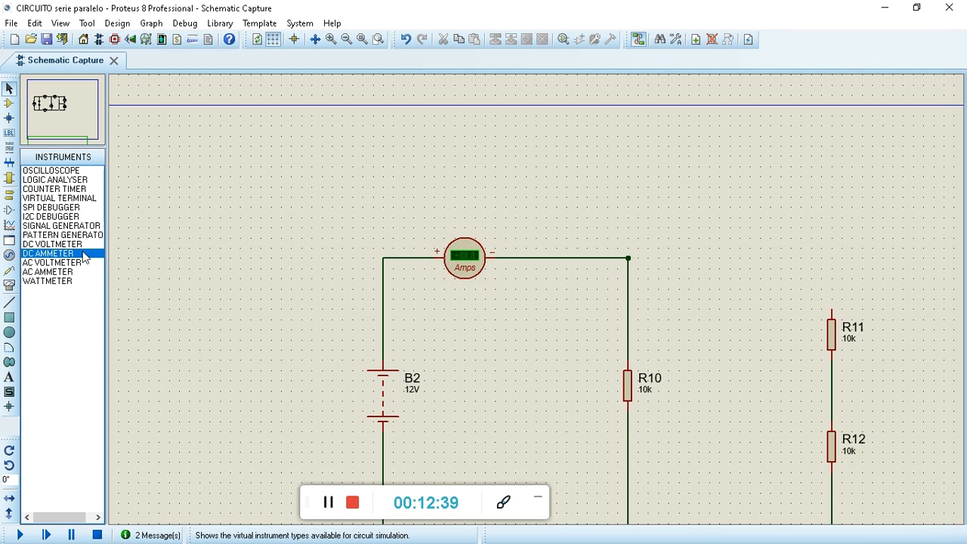
scroll(377, 280, down, 2)
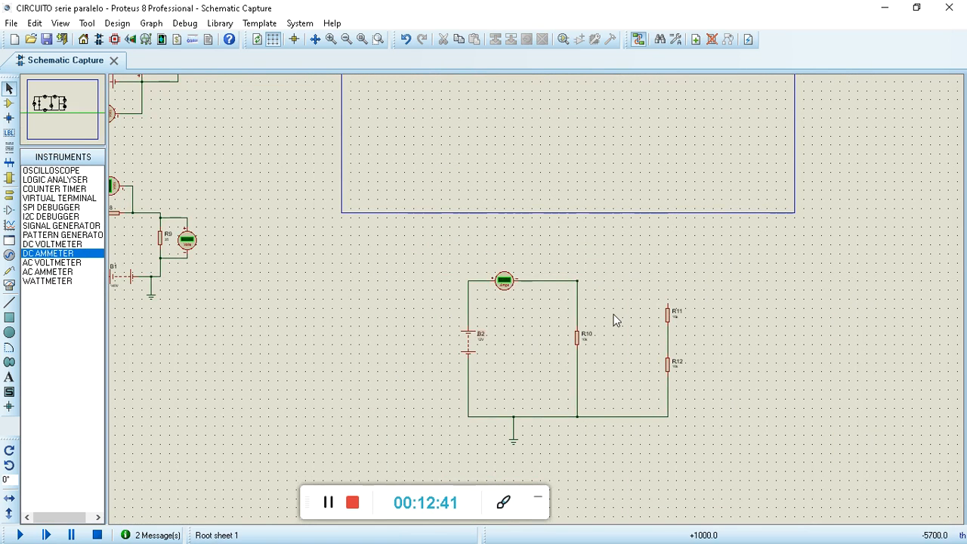
scroll(600, 321, up, 2)
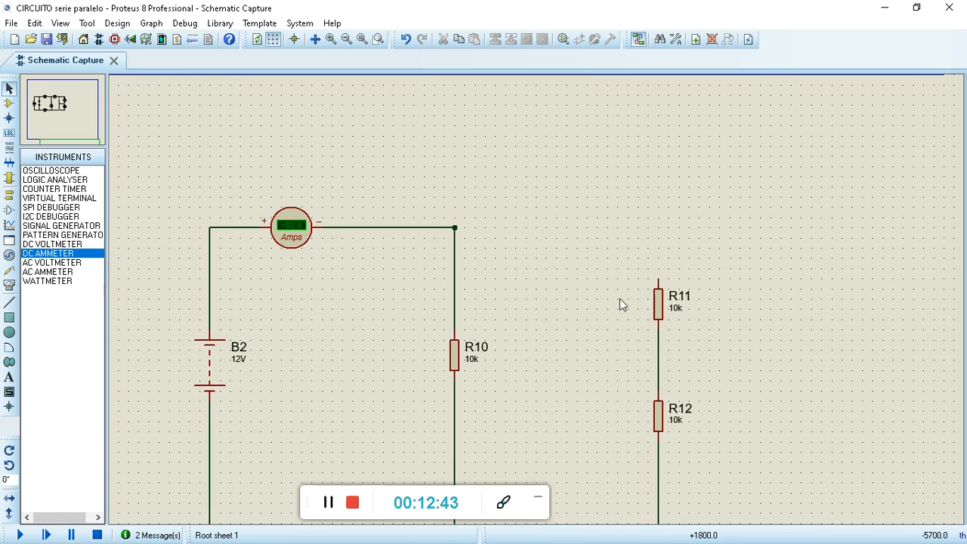
click(57, 273)
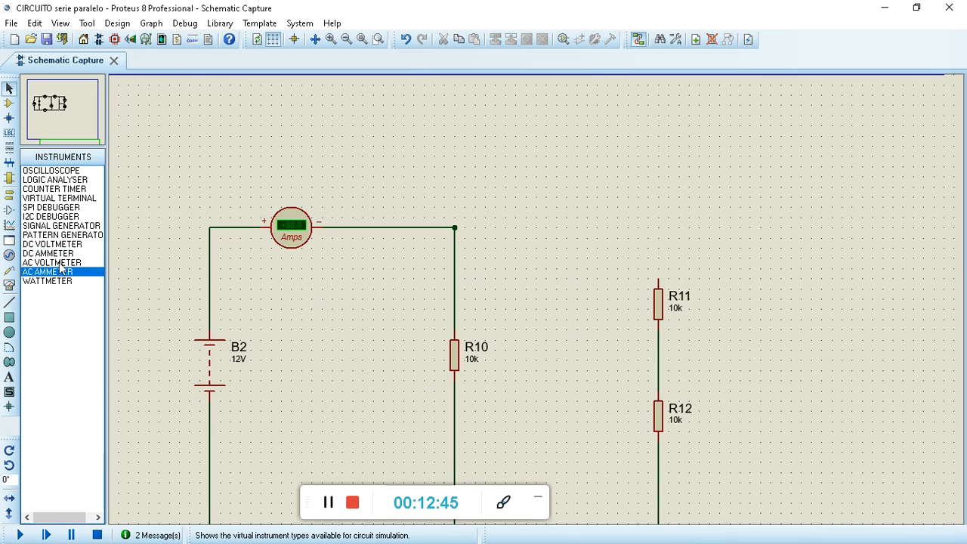
click(65, 256)
click(69, 263)
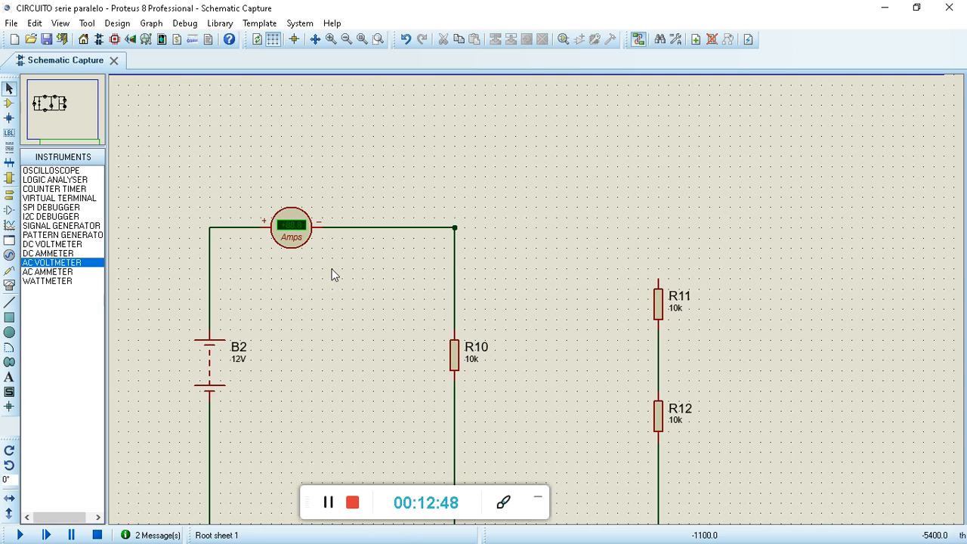
Step: Examine the ammeter's polarity and connection between B2 and R10, and compare the layout with the reference circuit
scroll(509, 308, down, 2)
scroll(509, 309, down, 2)
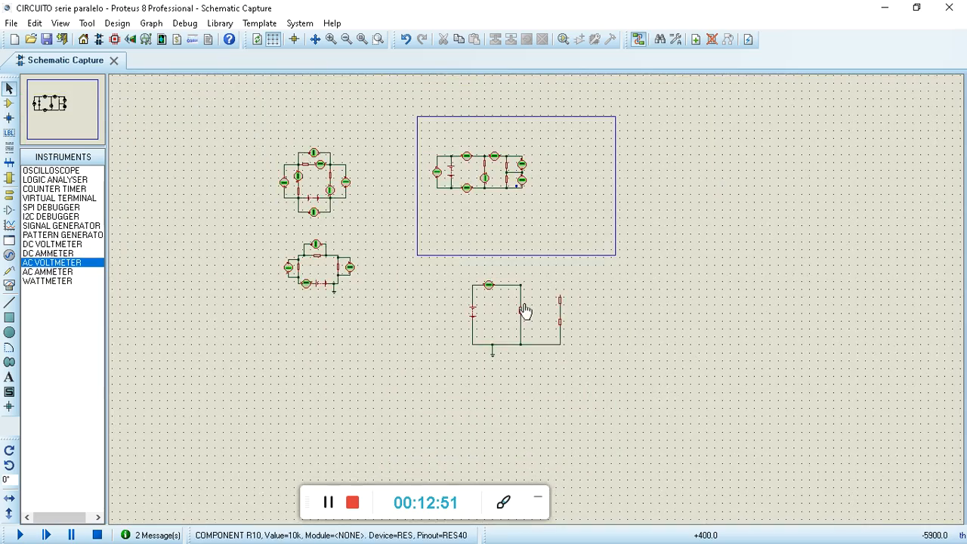
scroll(524, 313, up, 1)
scroll(526, 308, up, 2)
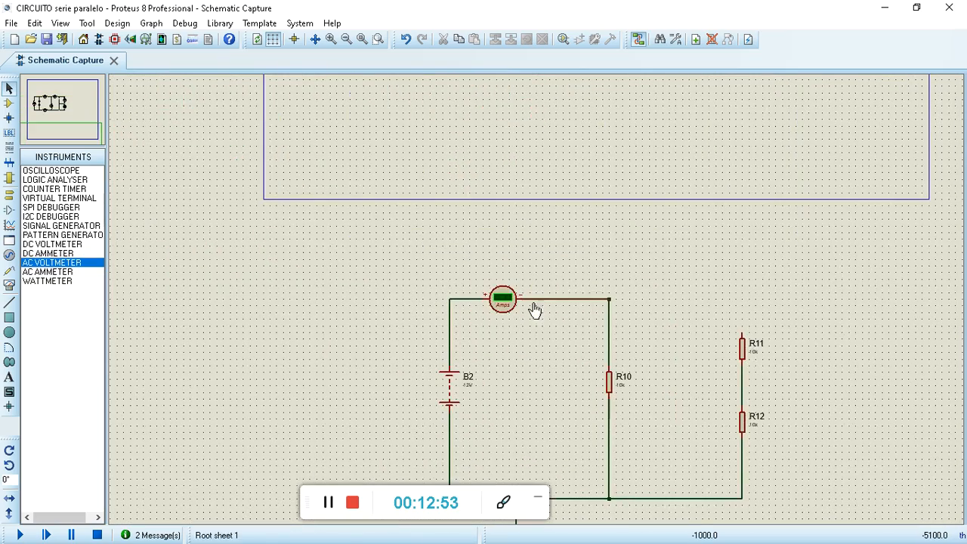
scroll(527, 309, down, 1)
scroll(526, 310, up, 3)
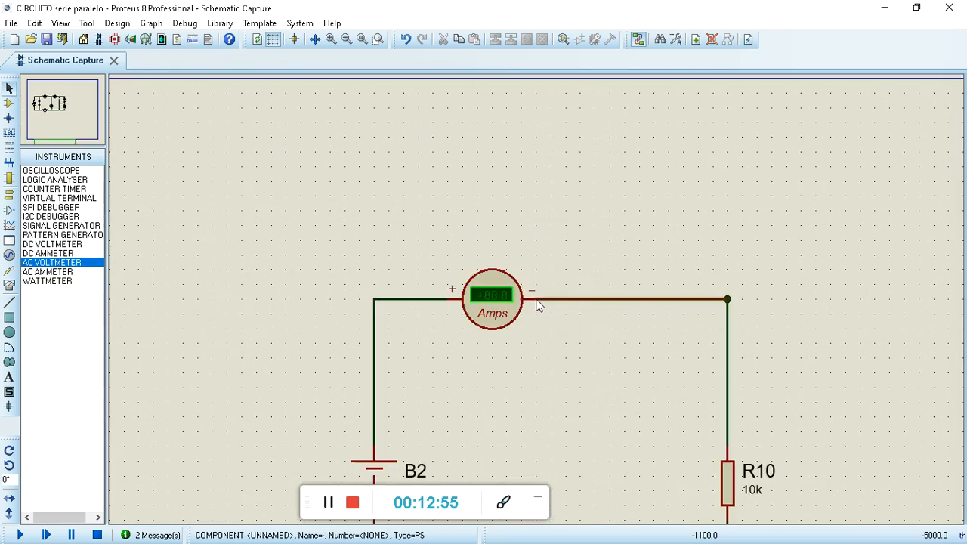
scroll(537, 304, up, 1)
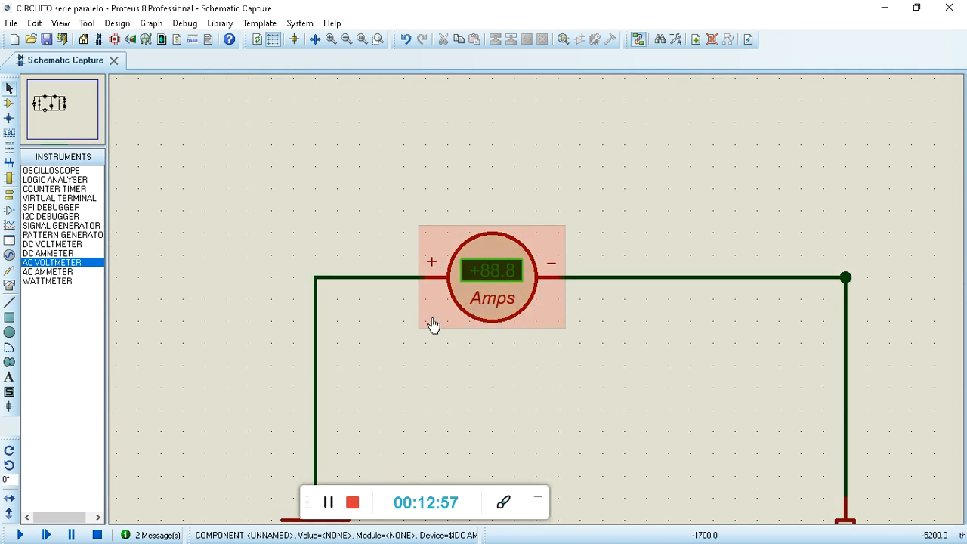
scroll(535, 300, down, 2)
middle_click(764, 322)
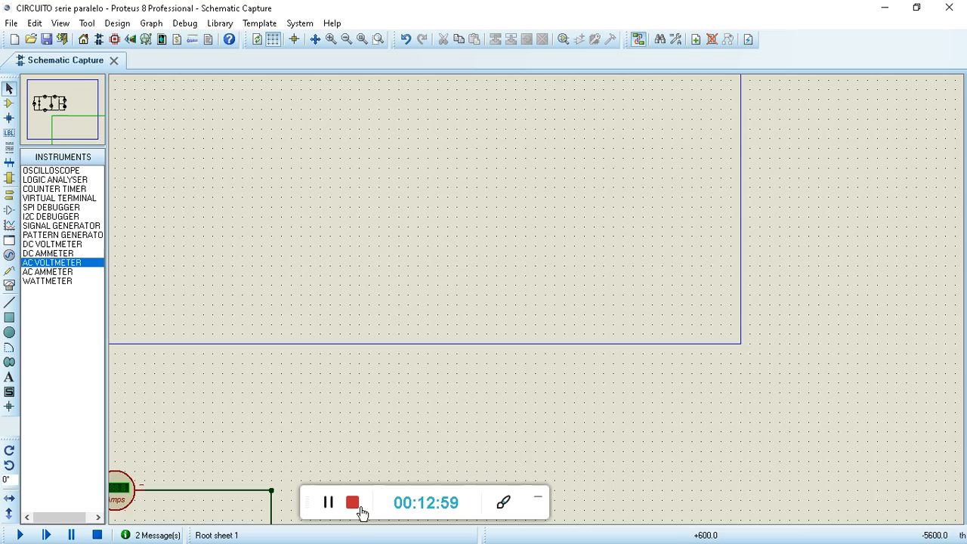
scroll(559, 335, down, 3)
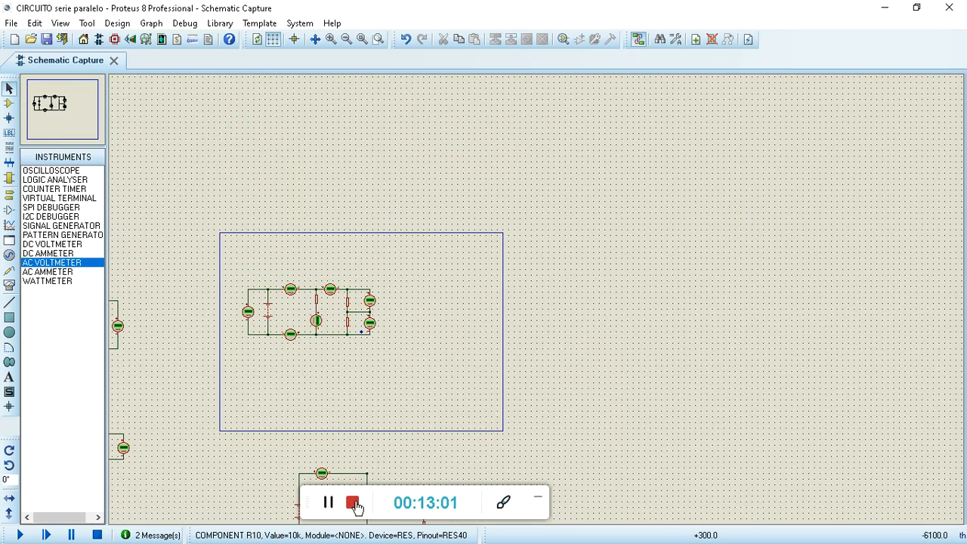
click(329, 510)
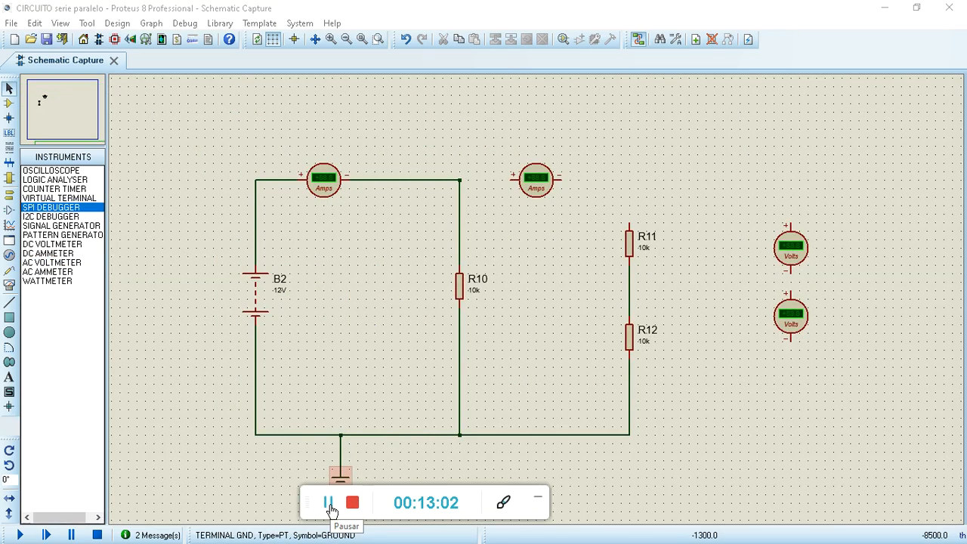
Step: Wire the second ammeter between the junction above R10 (positive side) and the upper end of R11 (negative side)
scroll(538, 179, up, 2)
scroll(538, 179, down, 2)
scroll(511, 171, up, 2)
scroll(497, 172, down, 1)
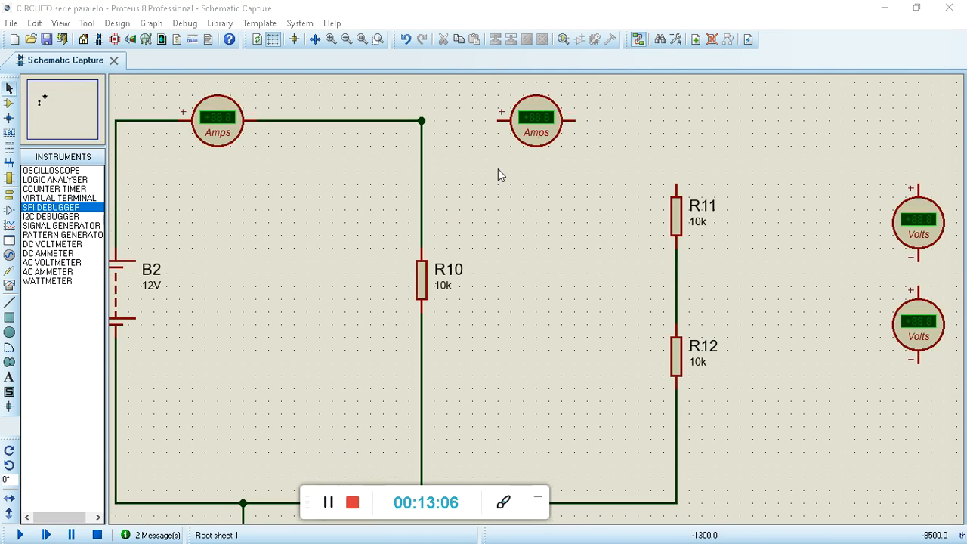
click(500, 119)
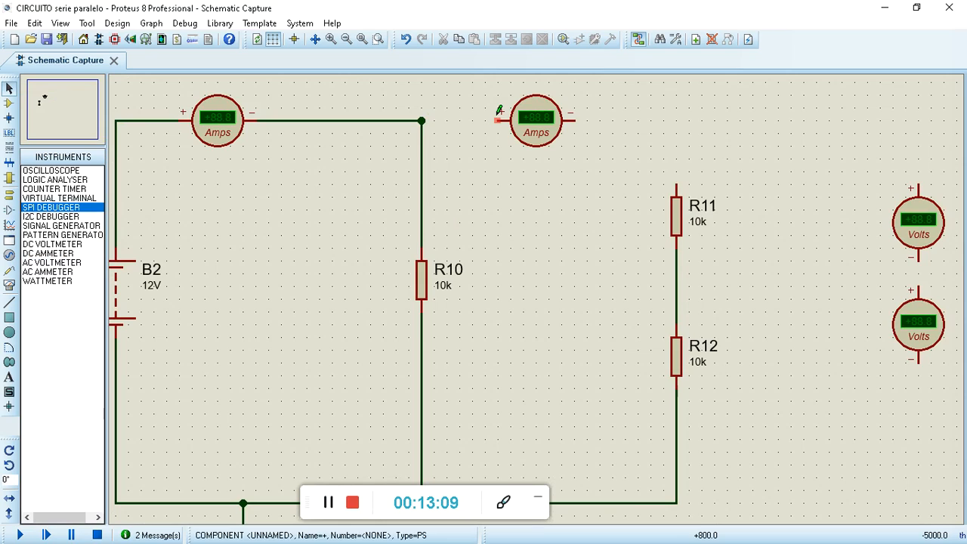
click(421, 120)
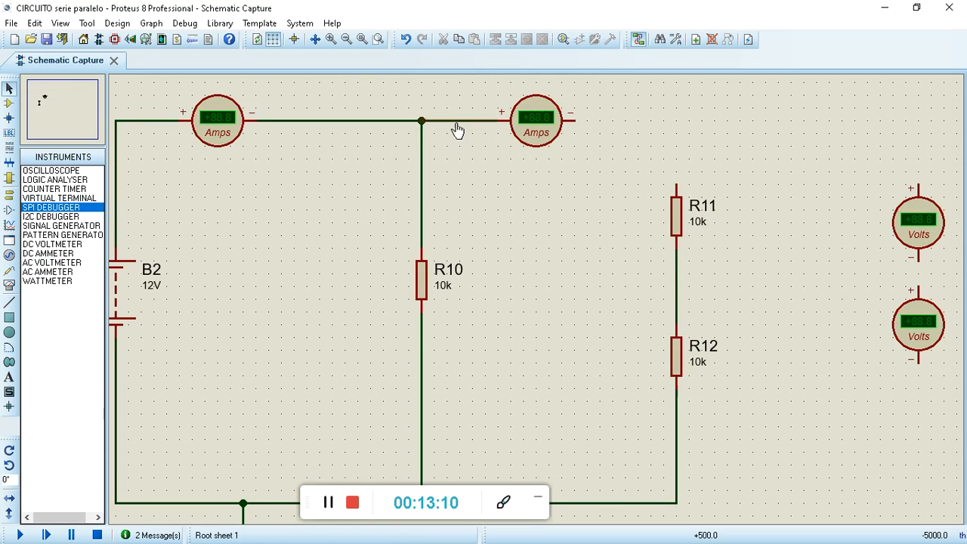
click(574, 120)
click(676, 183)
scroll(596, 222, down, 3)
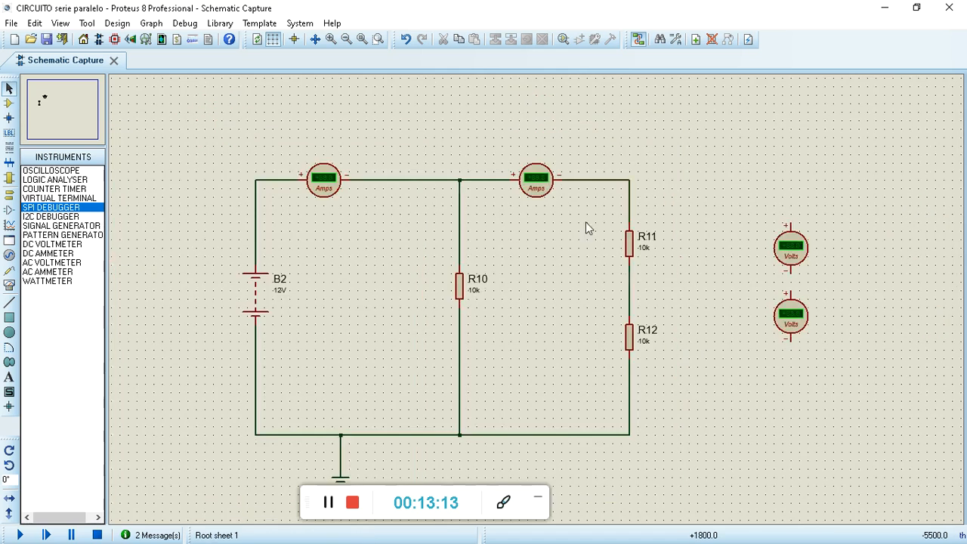
Step: Connect the upper DC voltmeter's positive terminal to the top wire corner above R11
scroll(535, 308, up, 2)
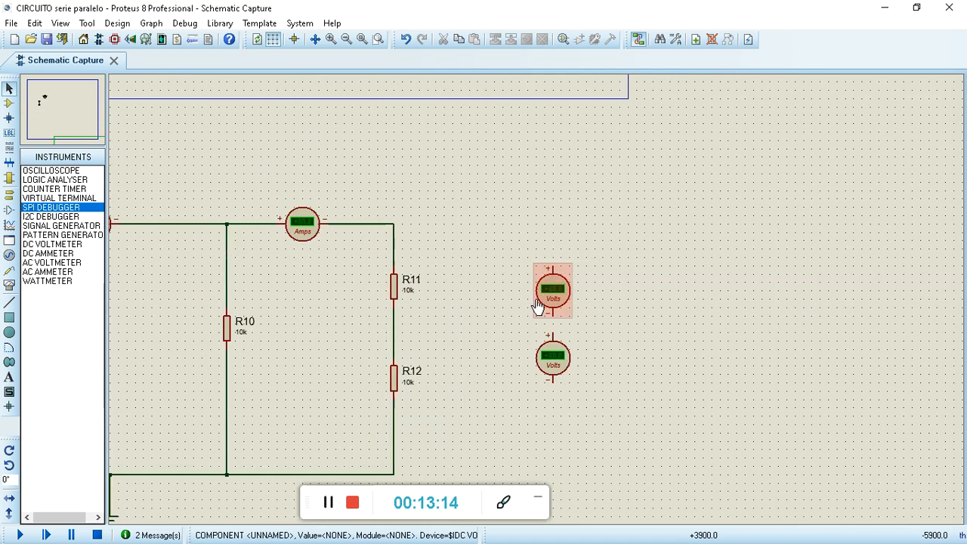
click(552, 266)
click(394, 223)
scroll(548, 330, up, 1)
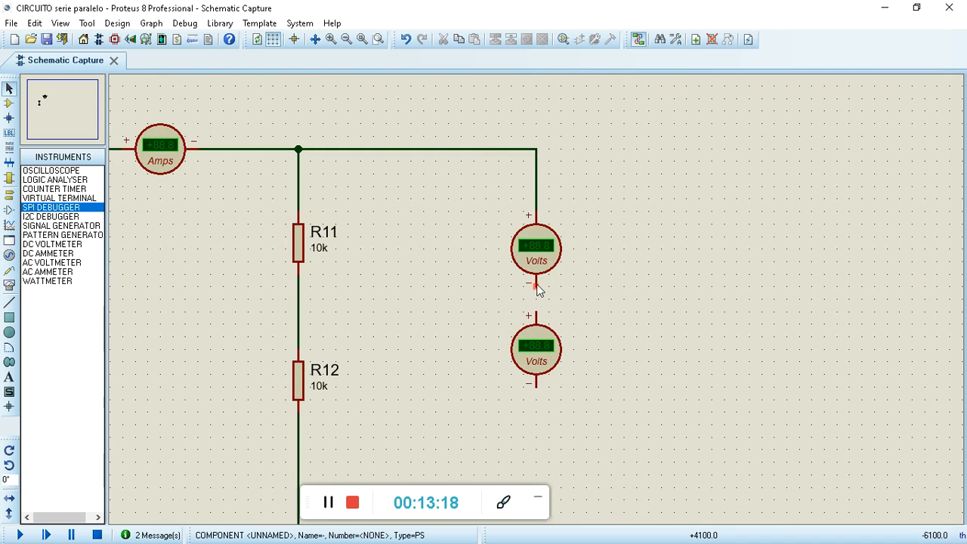
Step: Move the lower voltmeter further down and connect the upper voltmeter's negative terminal to the wire between R11 and R12
click(537, 294)
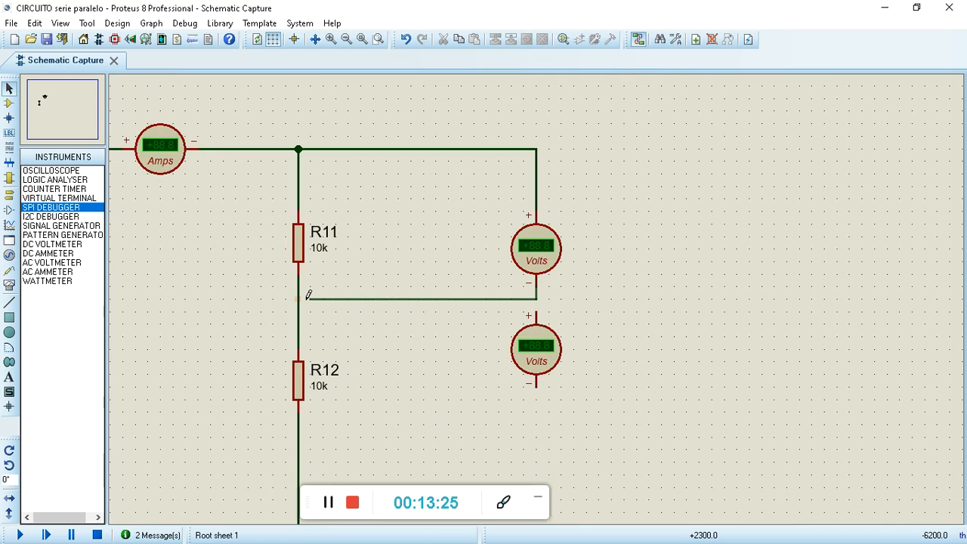
key(Escape)
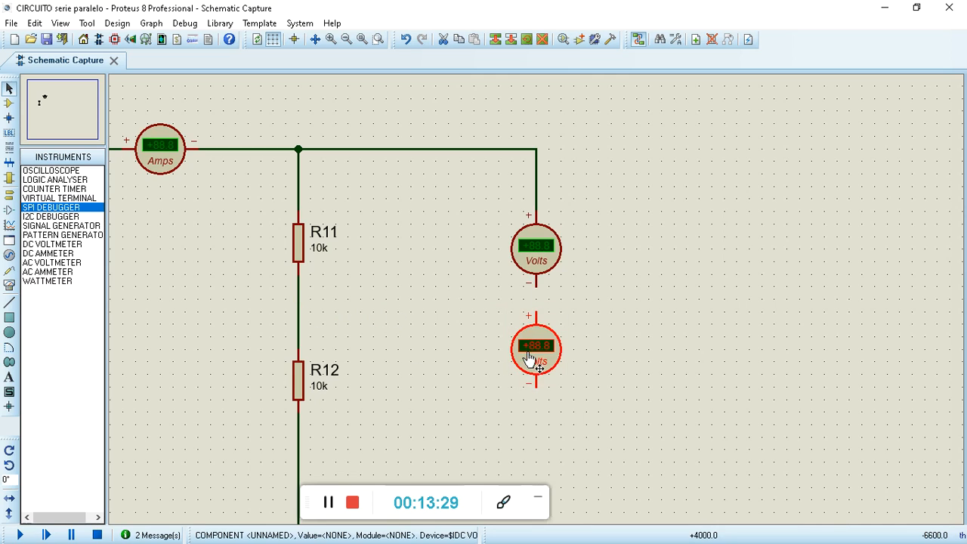
drag(537, 361, 535, 401)
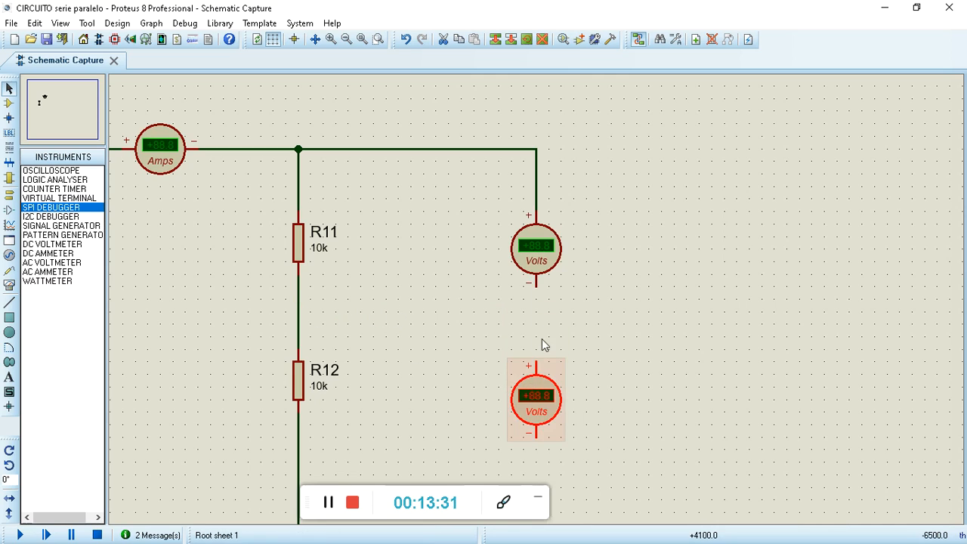
click(535, 285)
click(298, 323)
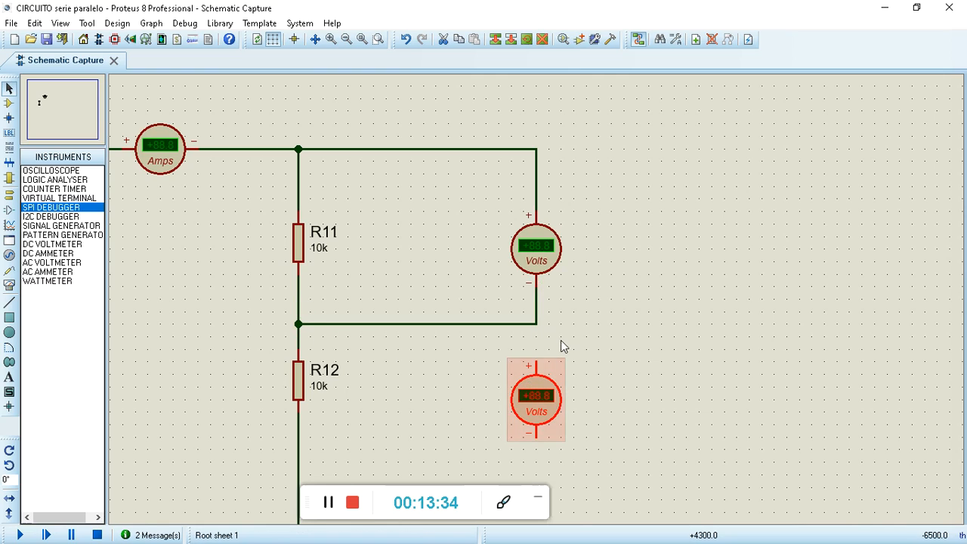
Step: Connect the lower voltmeter across R12, with its positive terminal to the R11–R12 branch wire and its negative terminal to the bottom wire
click(536, 360)
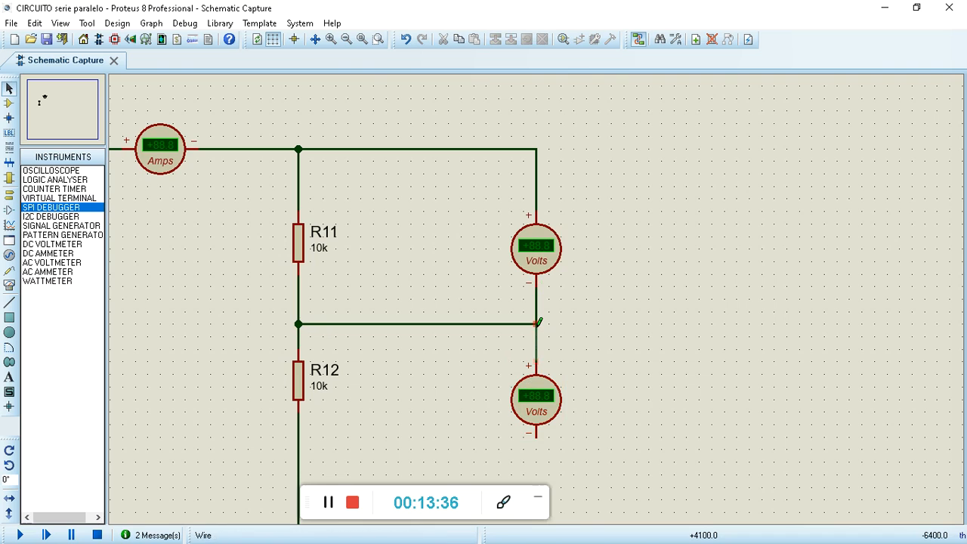
click(536, 324)
scroll(540, 321, down, 1)
scroll(543, 363, up, 1)
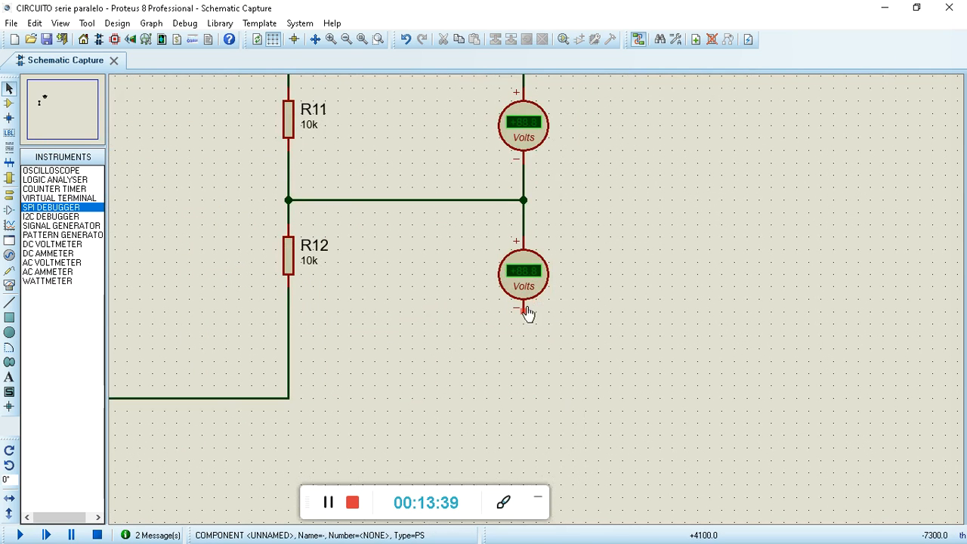
click(524, 309)
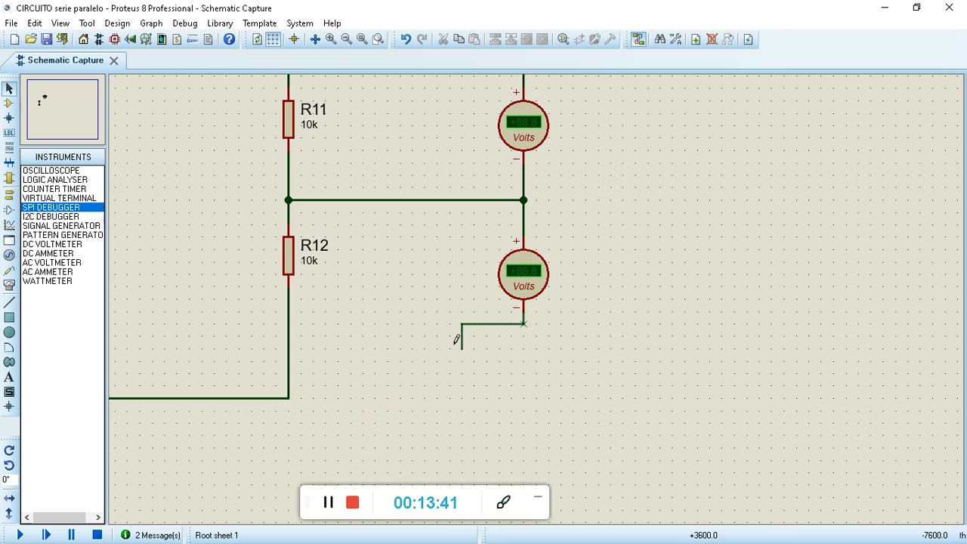
right_click(541, 323)
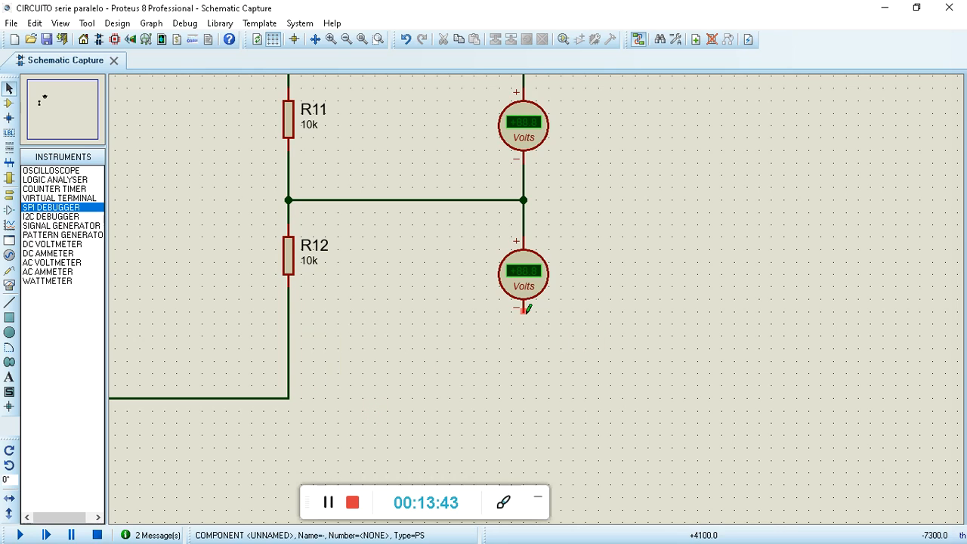
click(524, 310)
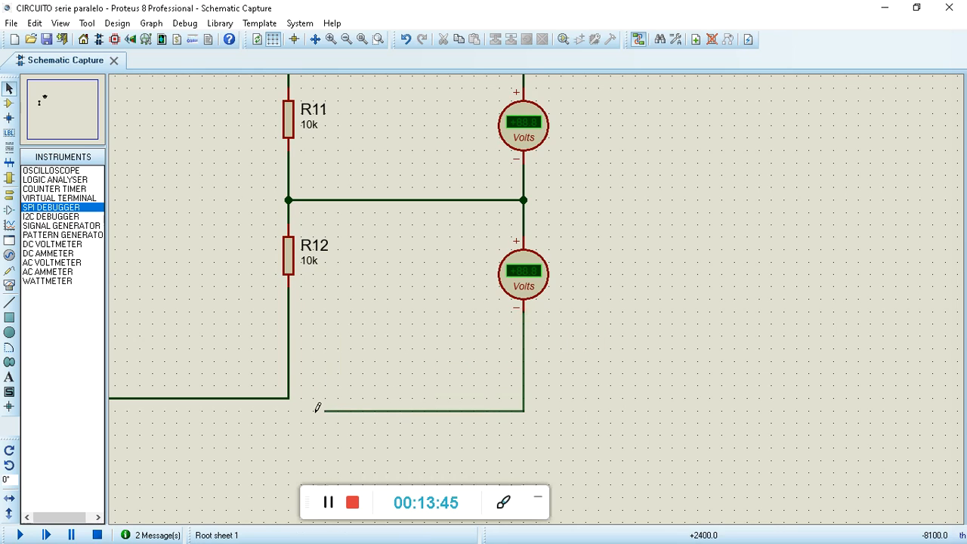
click(288, 398)
Step: Set battery B2's voltage to 35V
scroll(459, 325, down, 1)
scroll(461, 326, down, 2)
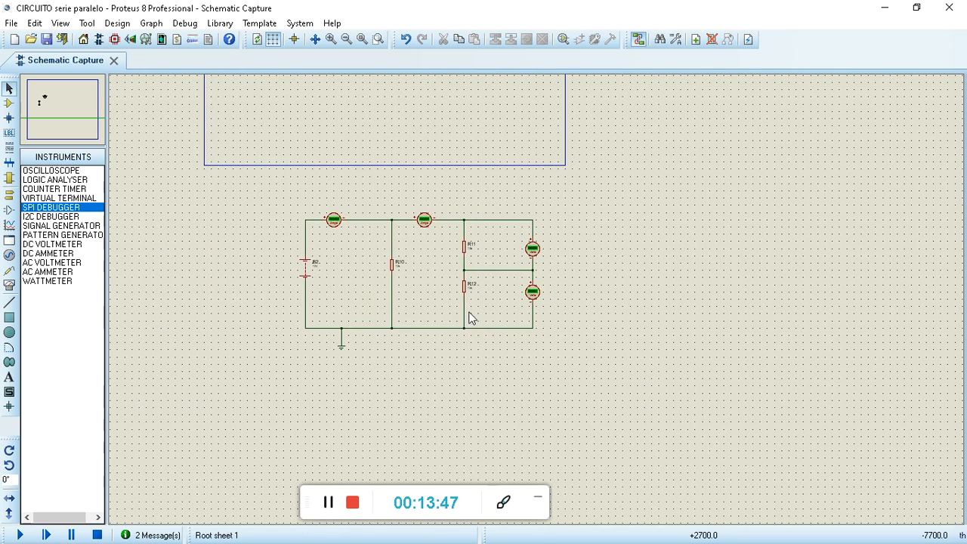
scroll(529, 303, up, 1)
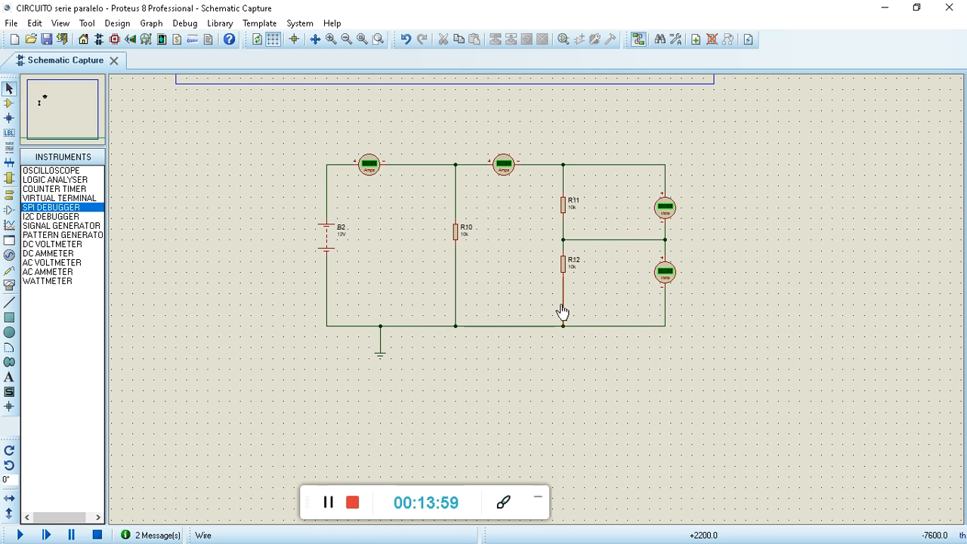
key(F6)
double_click(542, 328)
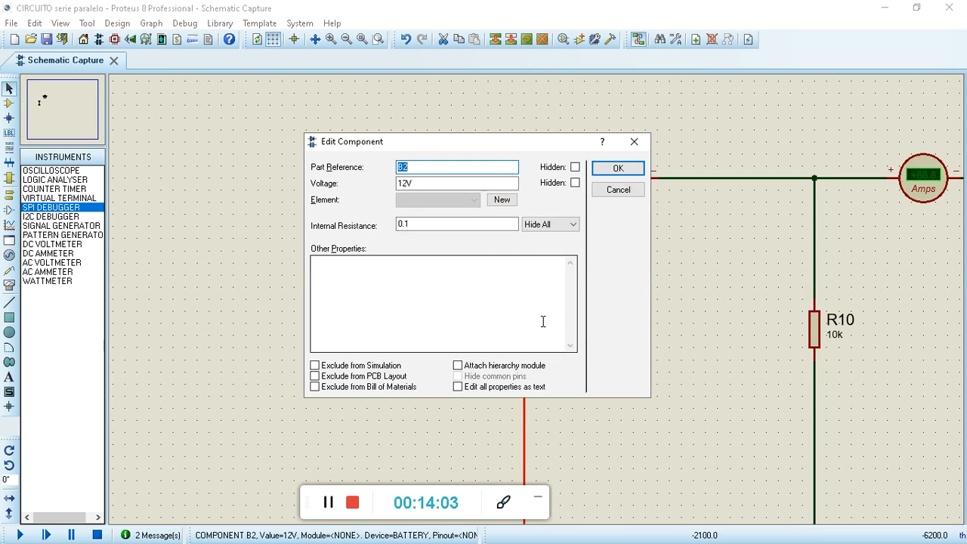
click(427, 181)
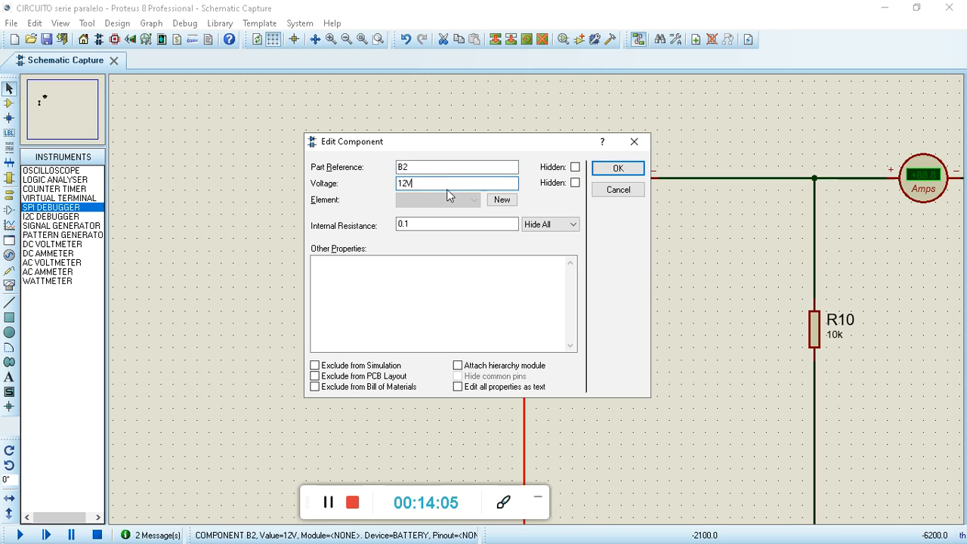
key(Left)
key(BackSpace)
key(BackSpace)
text(35)
click(626, 173)
Step: Set resistor R10's resistance to 10
scroll(615, 175, down, 3)
scroll(617, 329, up, 2)
scroll(538, 306, up, 2)
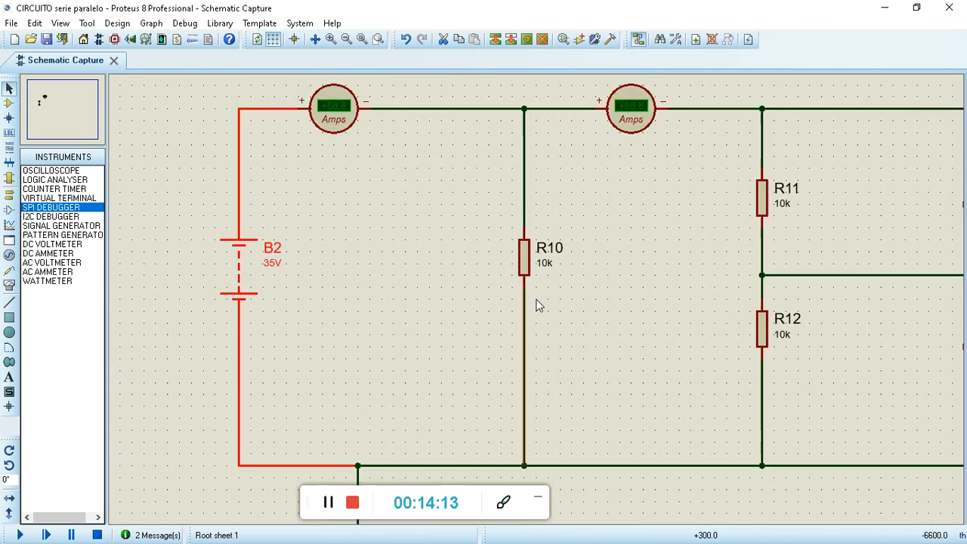
double_click(527, 247)
double_click(438, 184)
click(438, 183)
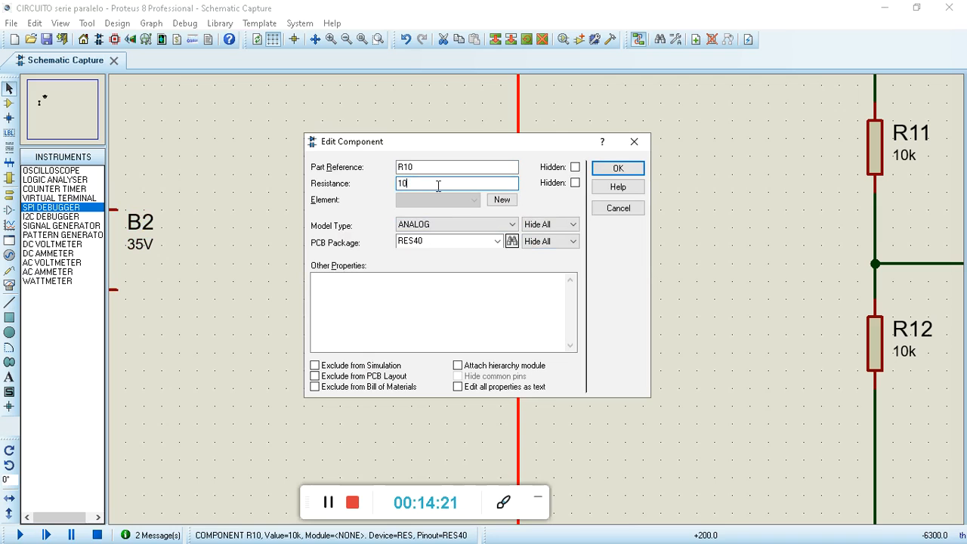
click(618, 168)
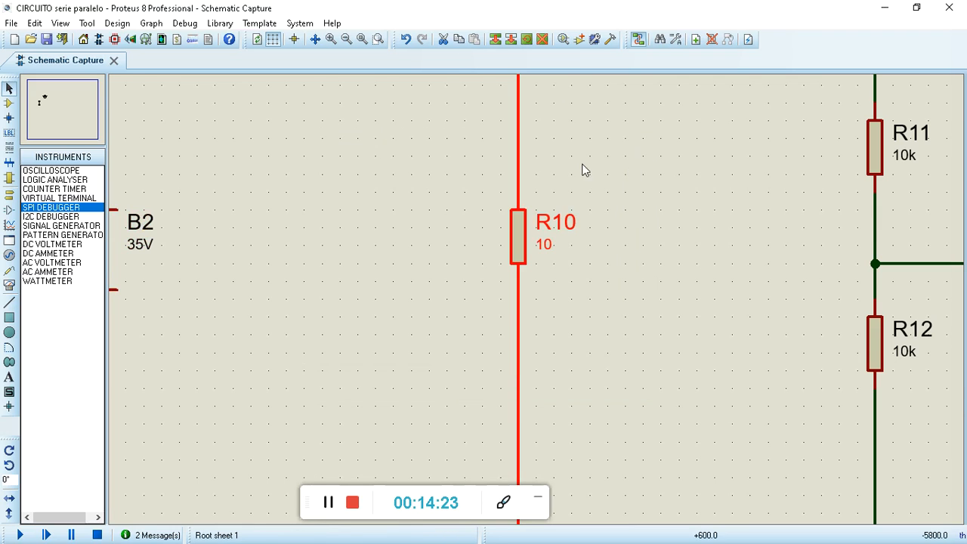
Step: Set resistor R11's resistance to 15
scroll(533, 275, down, 3)
scroll(553, 305, up, 2)
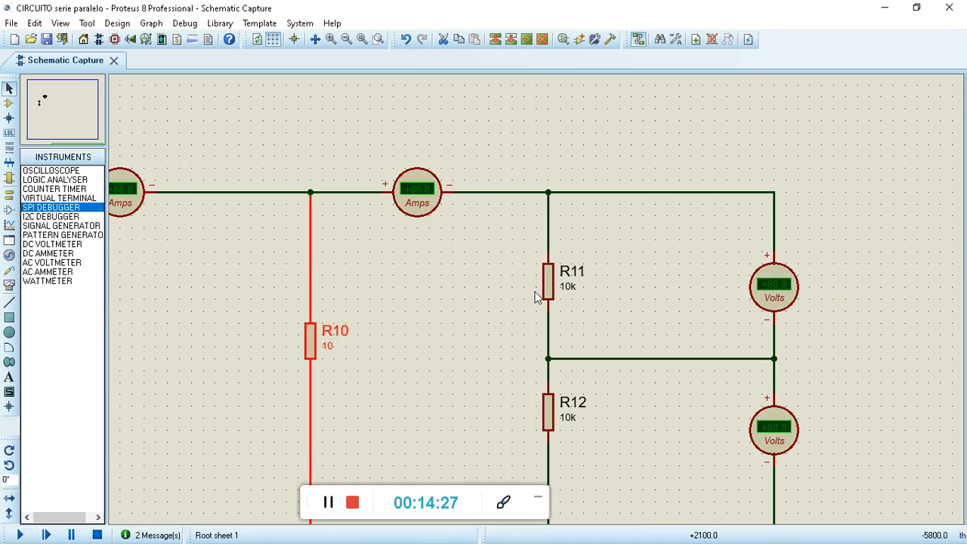
double_click(561, 297)
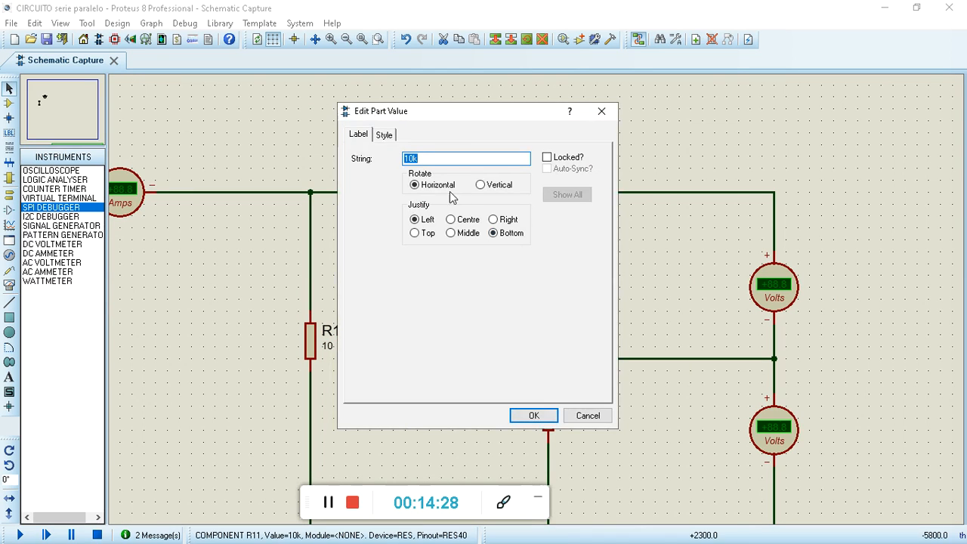
click(589, 416)
double_click(549, 293)
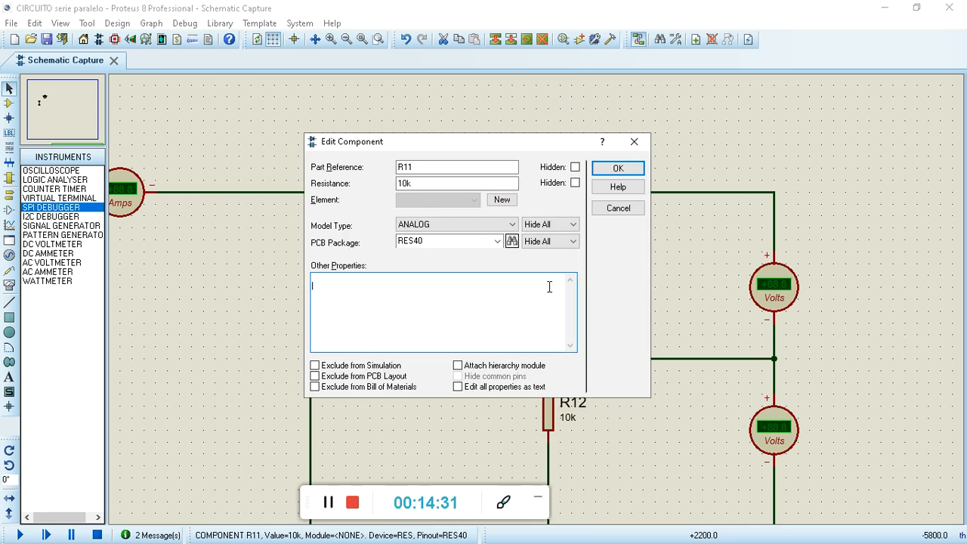
double_click(419, 184)
text(15)
click(628, 173)
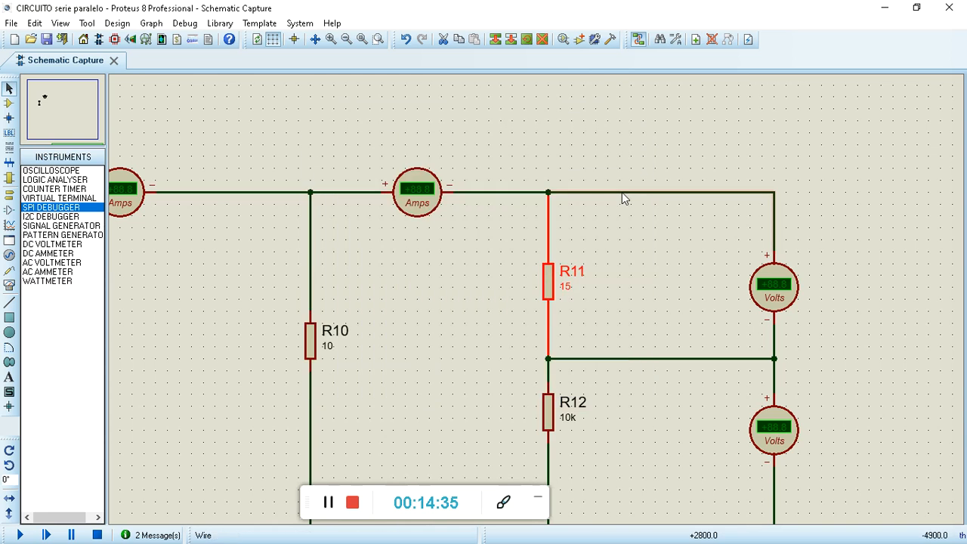
Step: Set resistor R12's resistance to 5
scroll(551, 352, down, 2)
scroll(537, 307, up, 2)
double_click(535, 256)
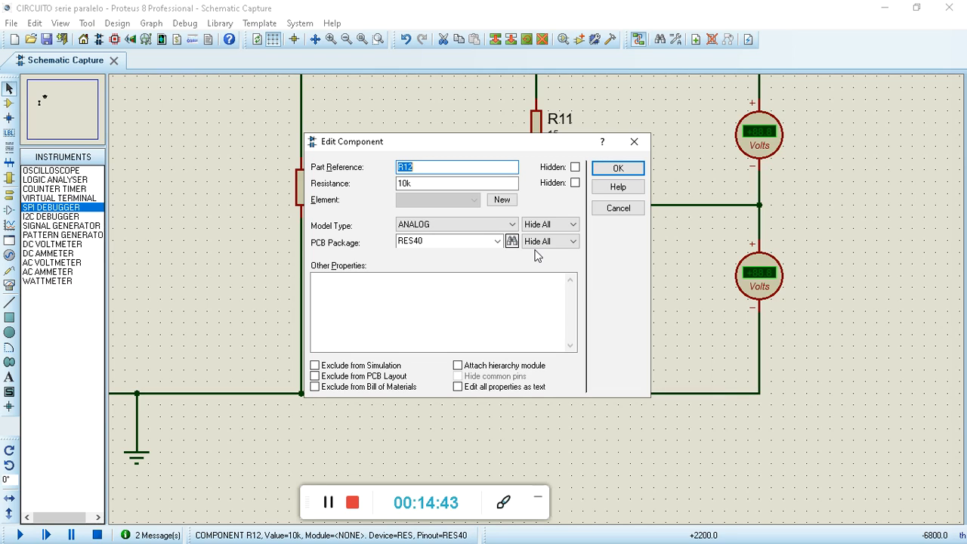
click(453, 184)
double_click(453, 184)
key(BackSpace)
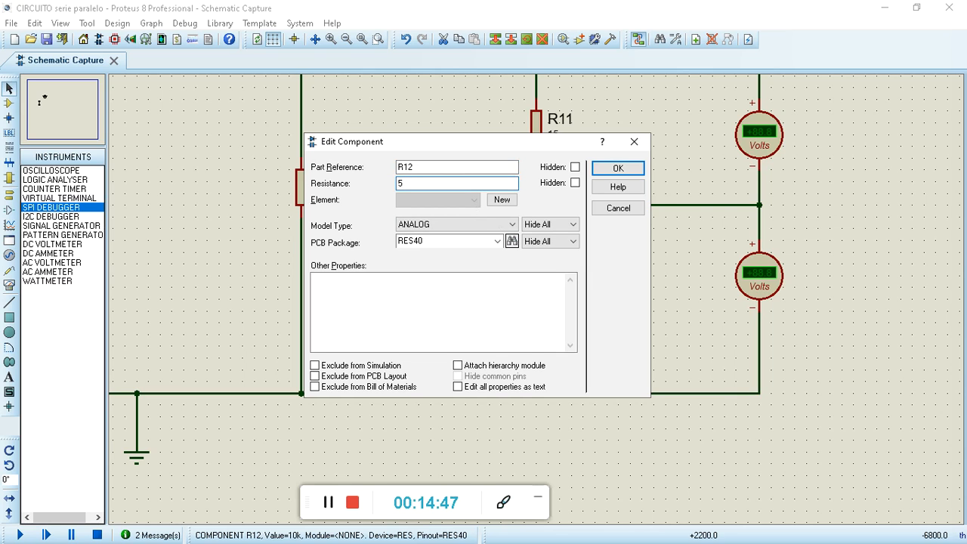
click(624, 169)
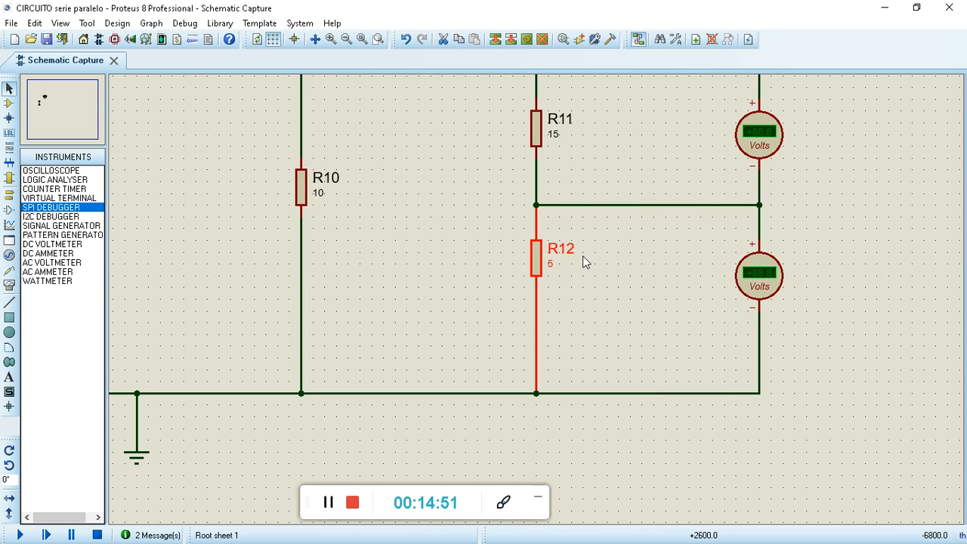
Step: Run the simulation with the whole B2 circuit and its four meters in view
scroll(582, 256, down, 2)
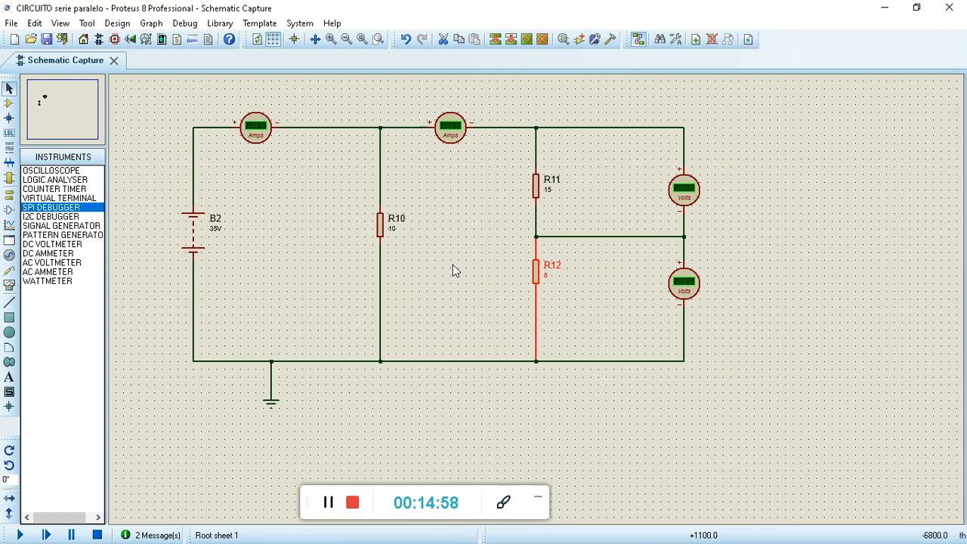
click(20, 535)
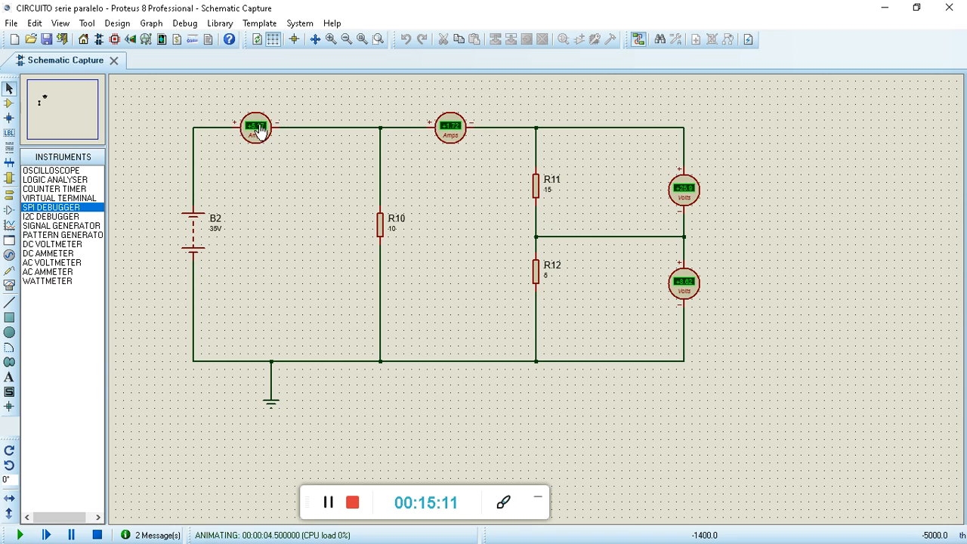
Step: Switch to the circuit exercise PDF in Acrobat Reader and examine the worked calculations of the "Asociación en PARALELO" example
key(alt+Tab)
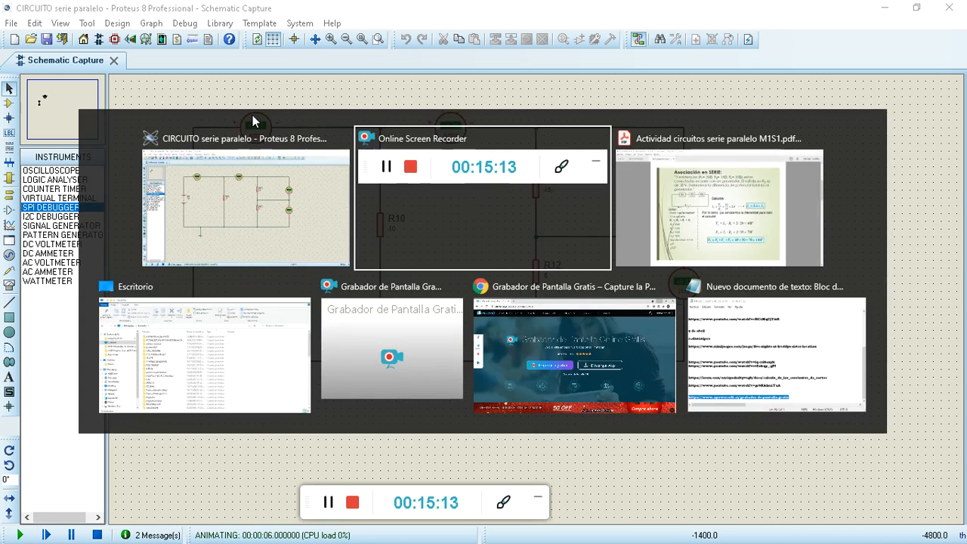
key(alt+Tab)
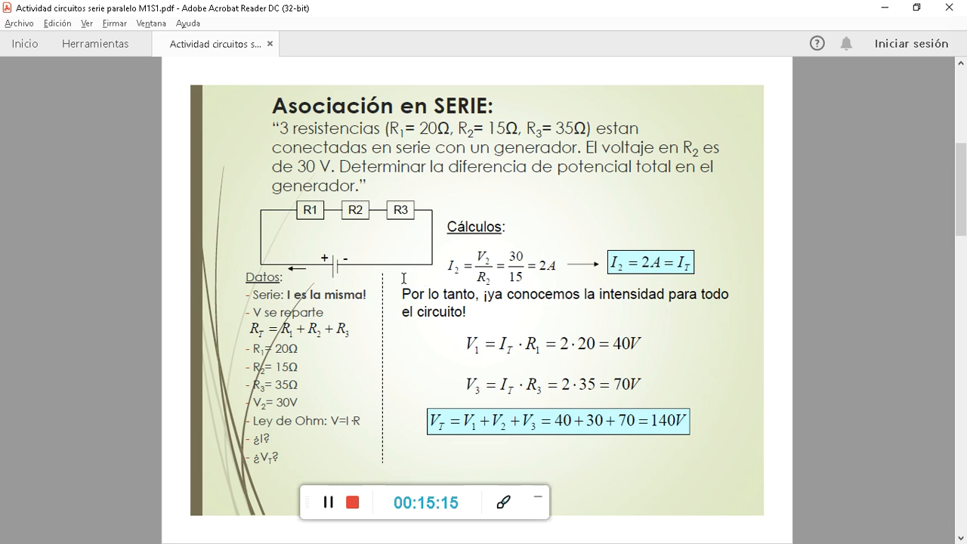
scroll(404, 278, down, 1)
scroll(402, 276, down, 2)
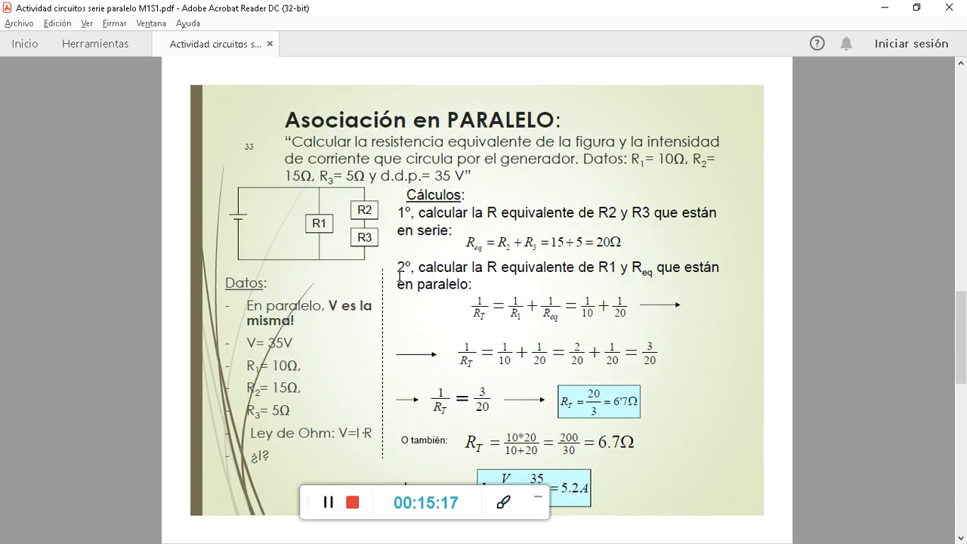
scroll(401, 277, up, 1)
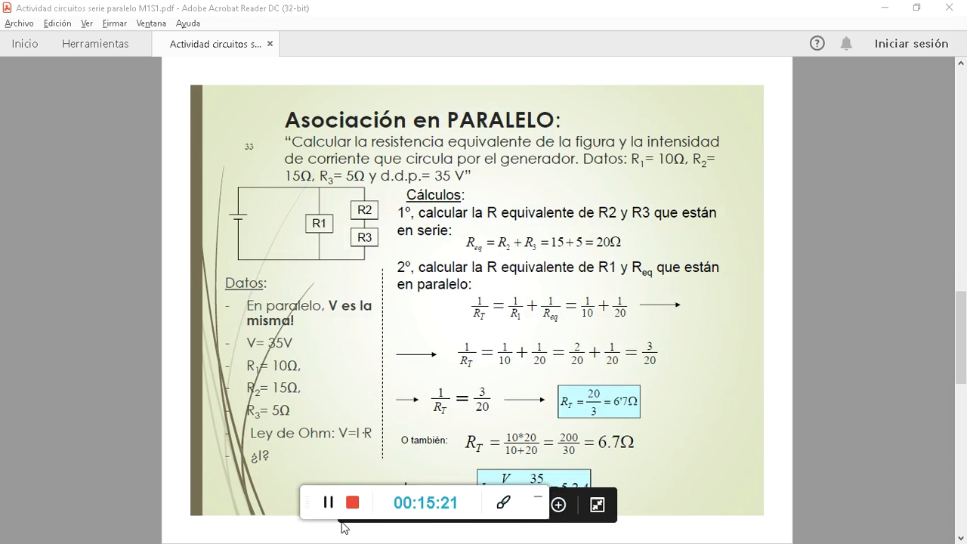
drag(309, 503, 191, 506)
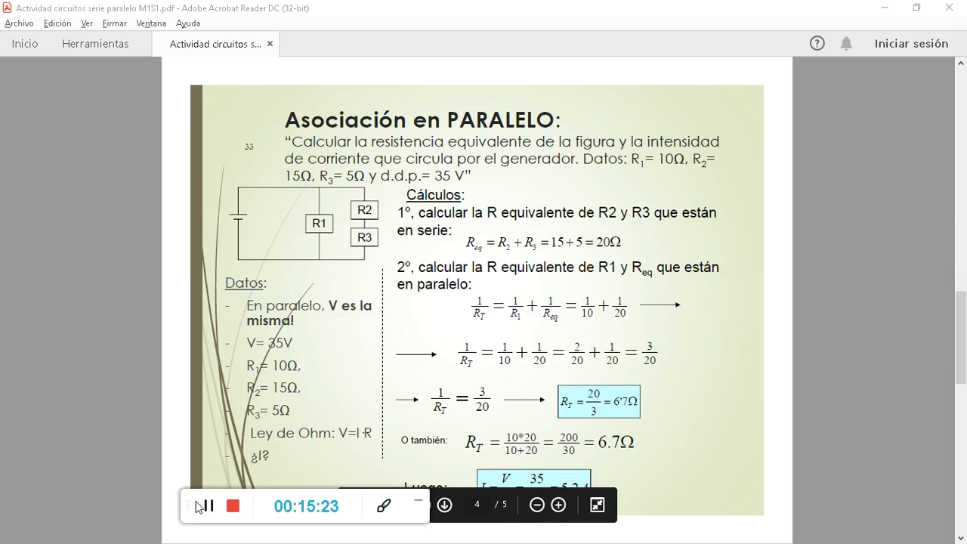
scroll(336, 423, down, 1)
scroll(336, 420, up, 1)
Step: Switch back to Proteus and examine the simulated voltmeter readings across R11 and R12 and both ammeter readings
key(alt+Tab)
key(alt+Tab)
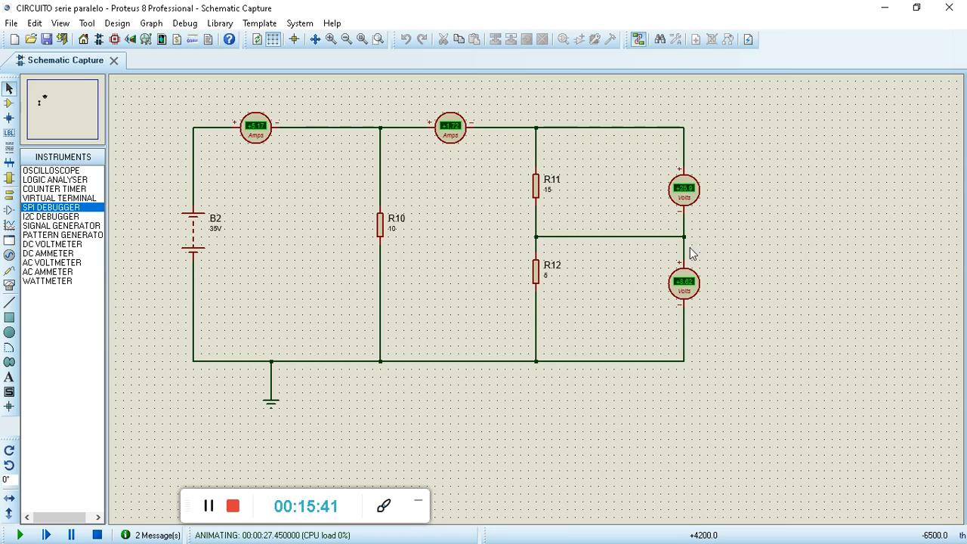
scroll(683, 295, up, 1)
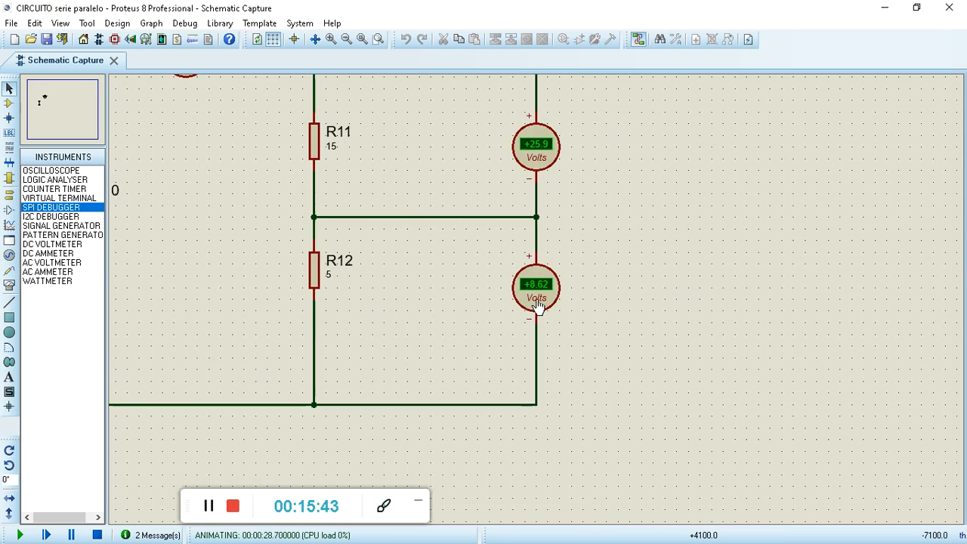
scroll(536, 304, up, 1)
scroll(537, 304, down, 1)
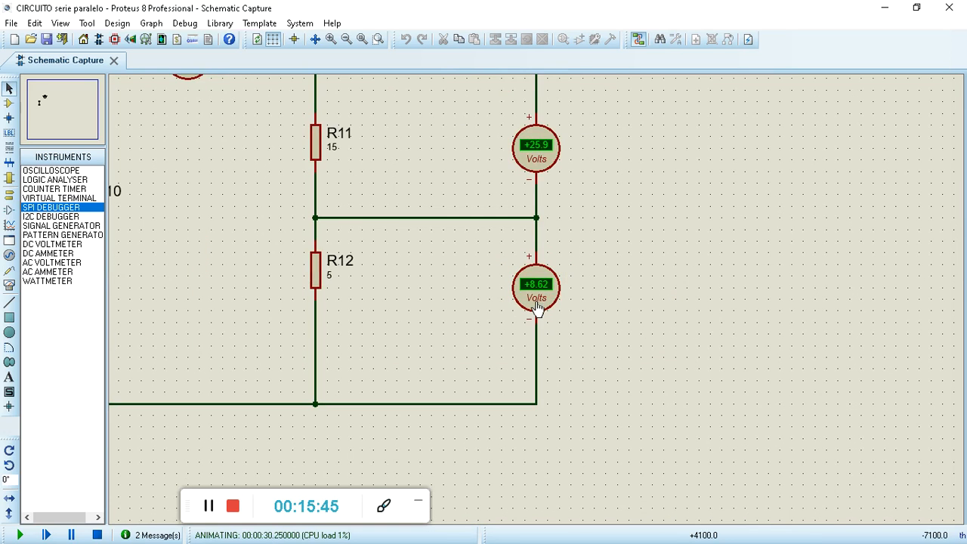
scroll(566, 256, down, 1)
scroll(544, 292, down, 1)
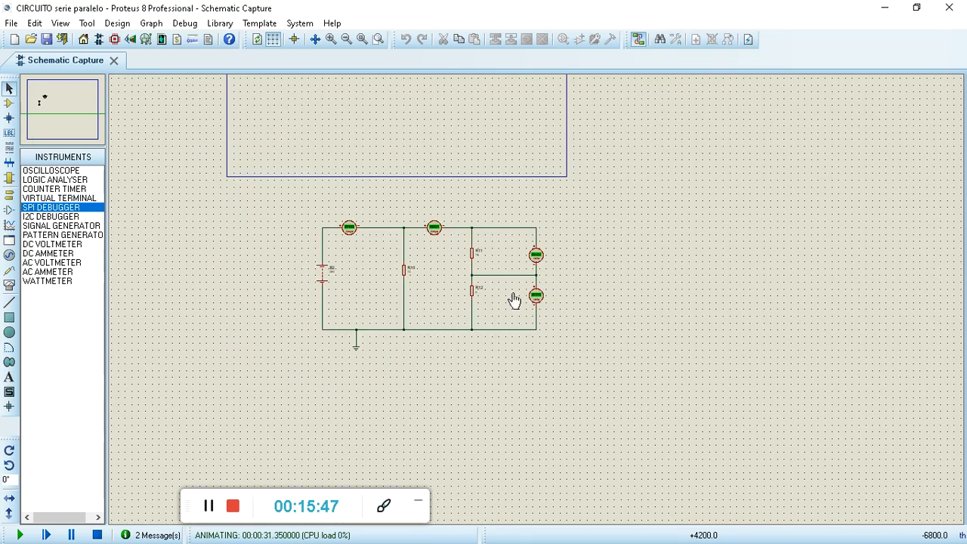
scroll(332, 277, up, 2)
scroll(537, 305, up, 2)
scroll(506, 306, down, 1)
scroll(516, 305, down, 2)
scroll(514, 304, down, 1)
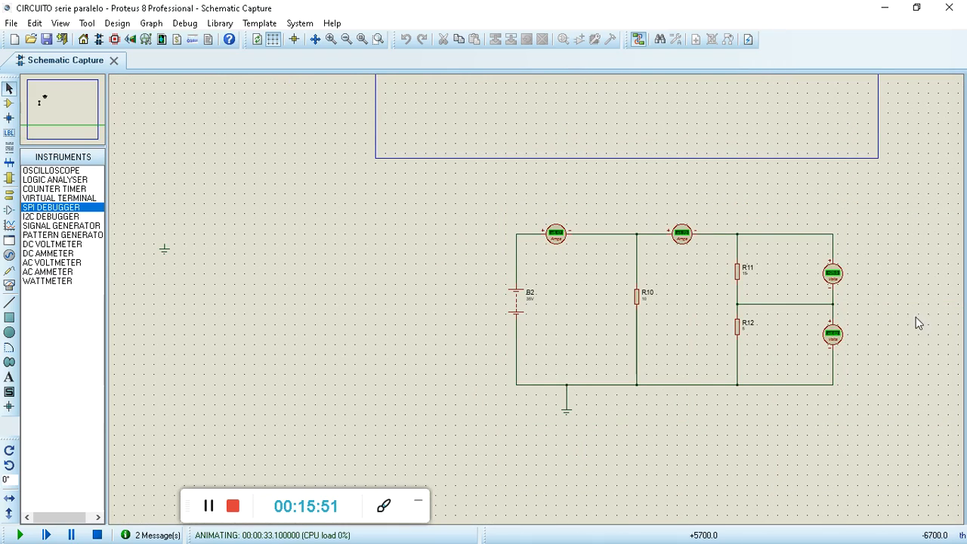
scroll(710, 287, up, 1)
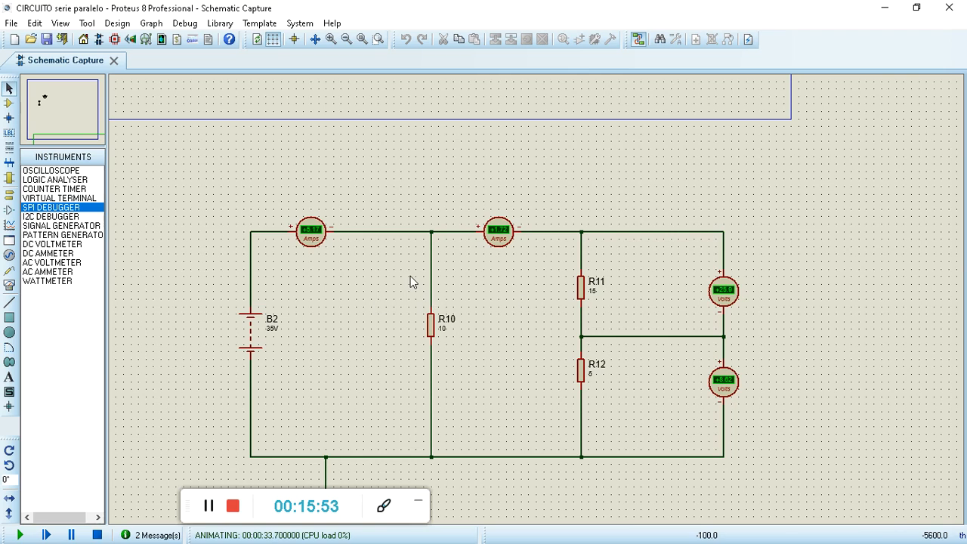
scroll(373, 284, down, 1)
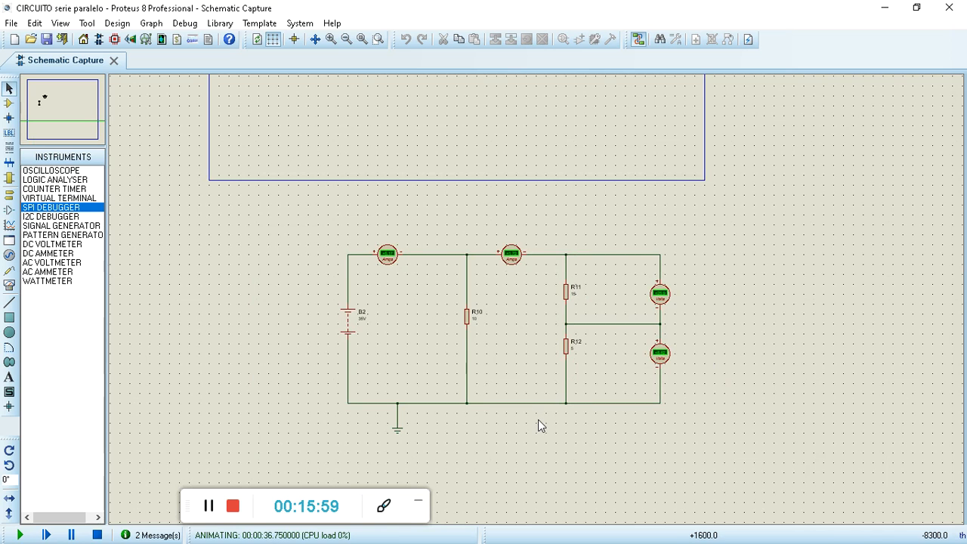
drag(475, 389, 908, 380)
drag(427, 338, 903, 351)
scroll(685, 350, down, 2)
drag(685, 350, 578, 276)
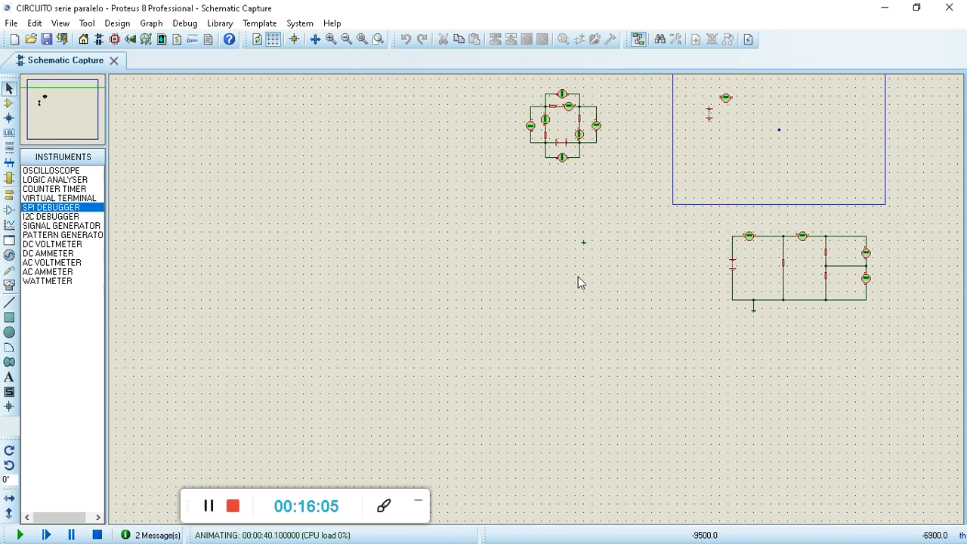
scroll(807, 309, up, 1)
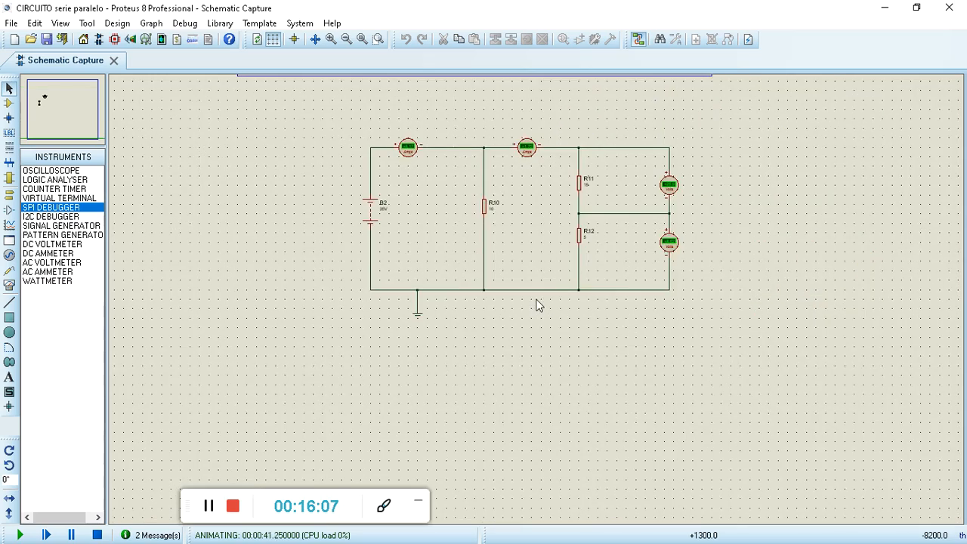
scroll(460, 296, up, 1)
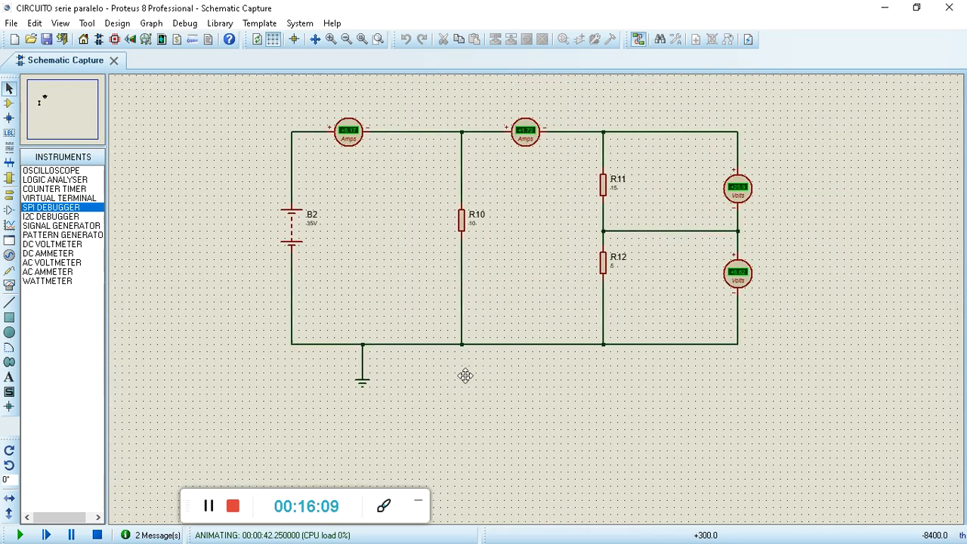